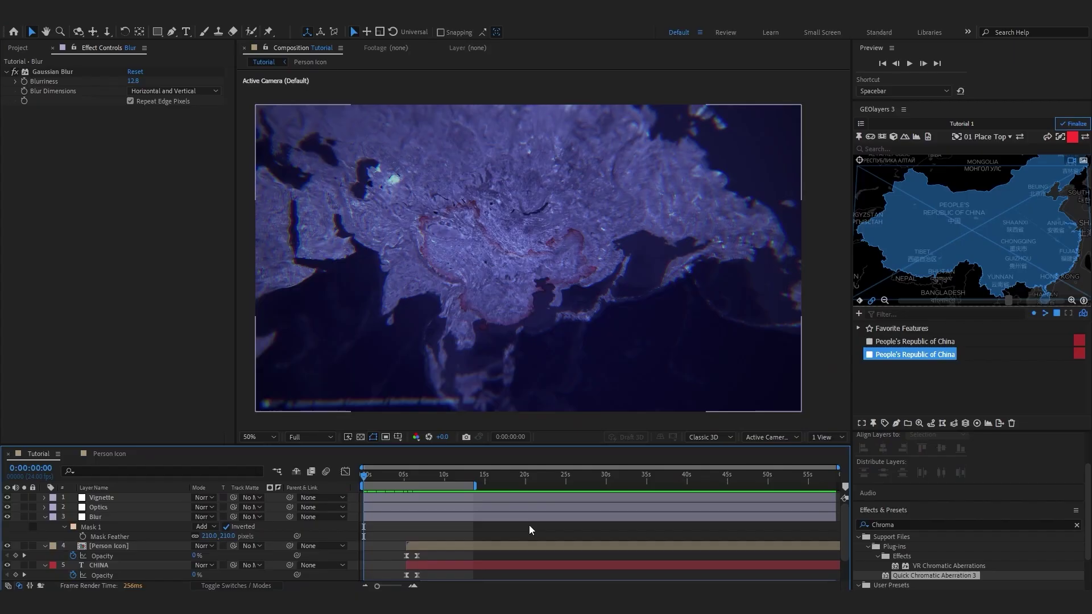
Play back the finished China map animation
key("space")
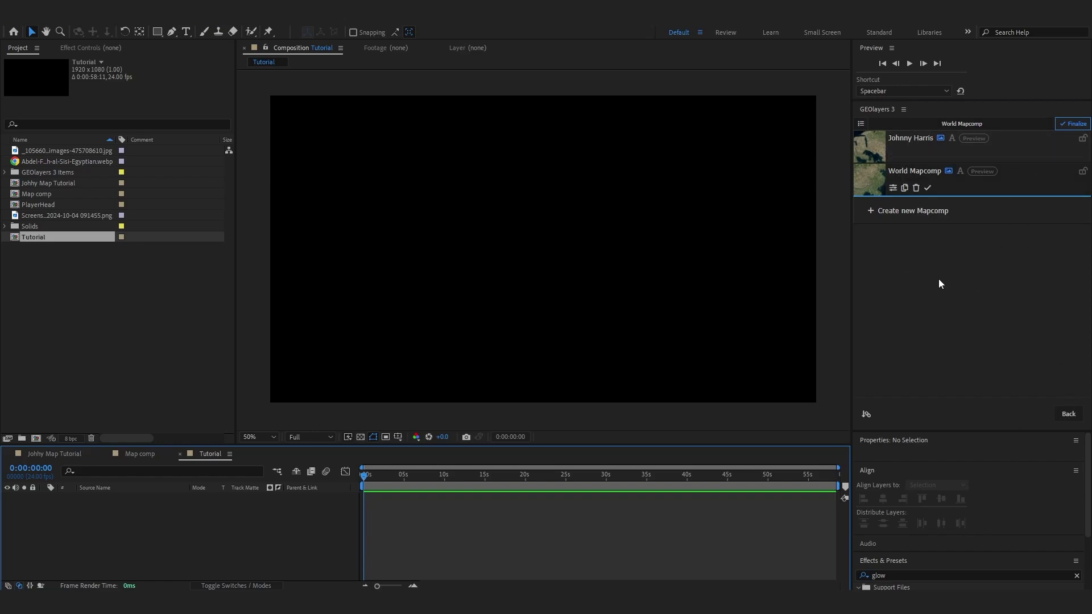
Start a new GEOlayers mapcomp and centre its map on the country People's Republic of China, searched as "China"
left_click(924, 214)
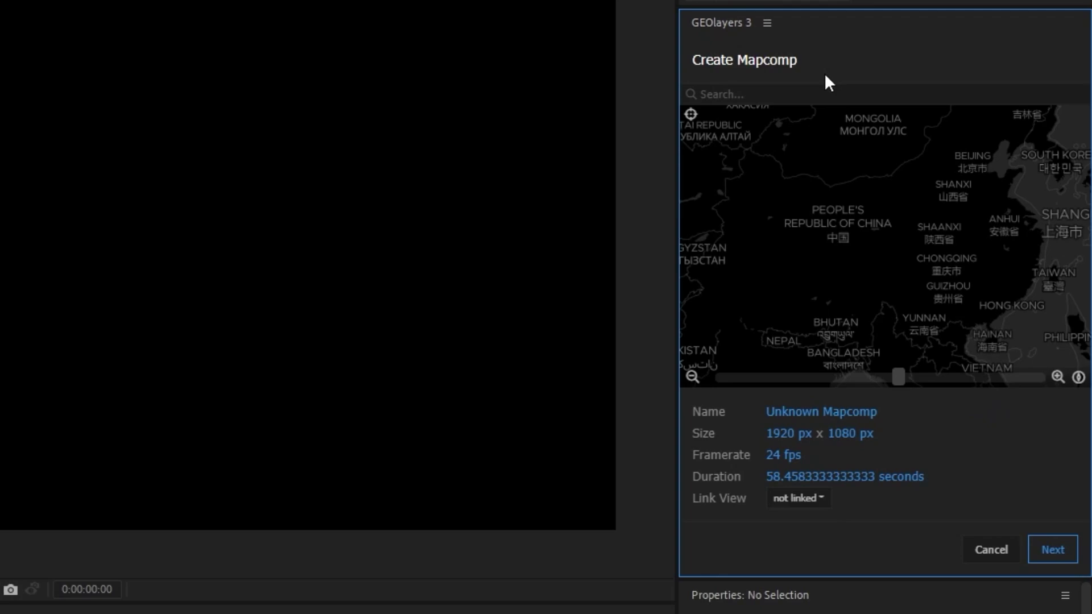
left_click(819, 96)
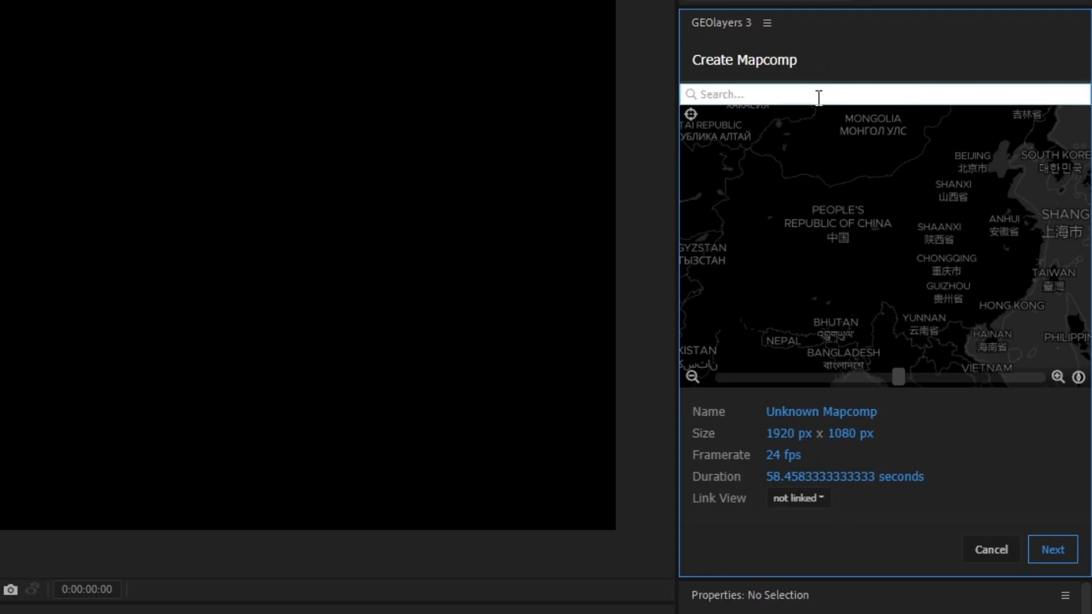
type("China")
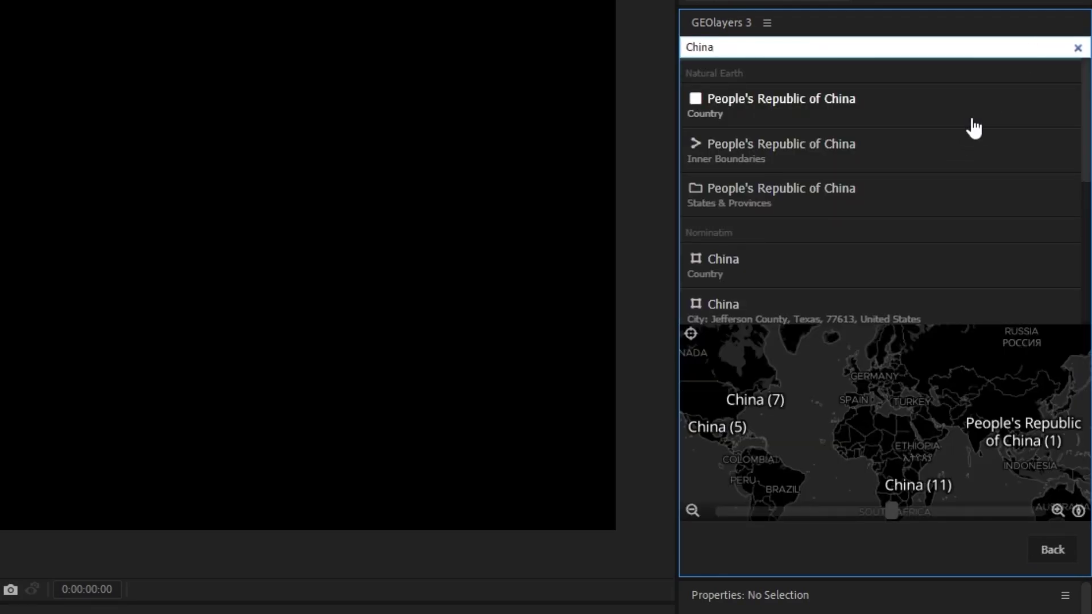
left_click(938, 121)
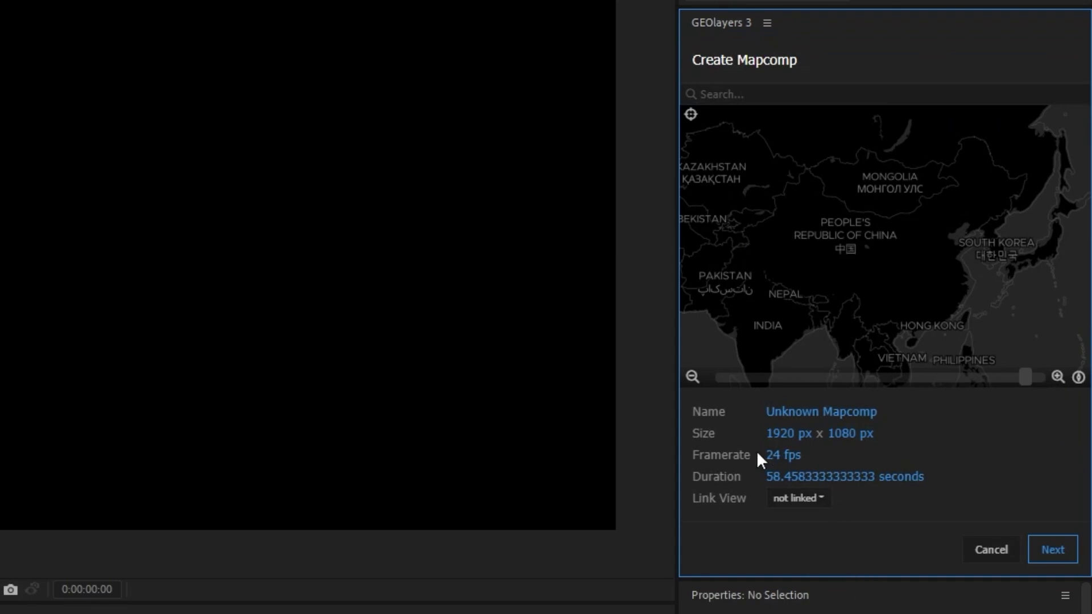
Name the new mapcomp Tutorial and set its duration to 60 seconds
left_click(828, 410)
type("Tutorial")
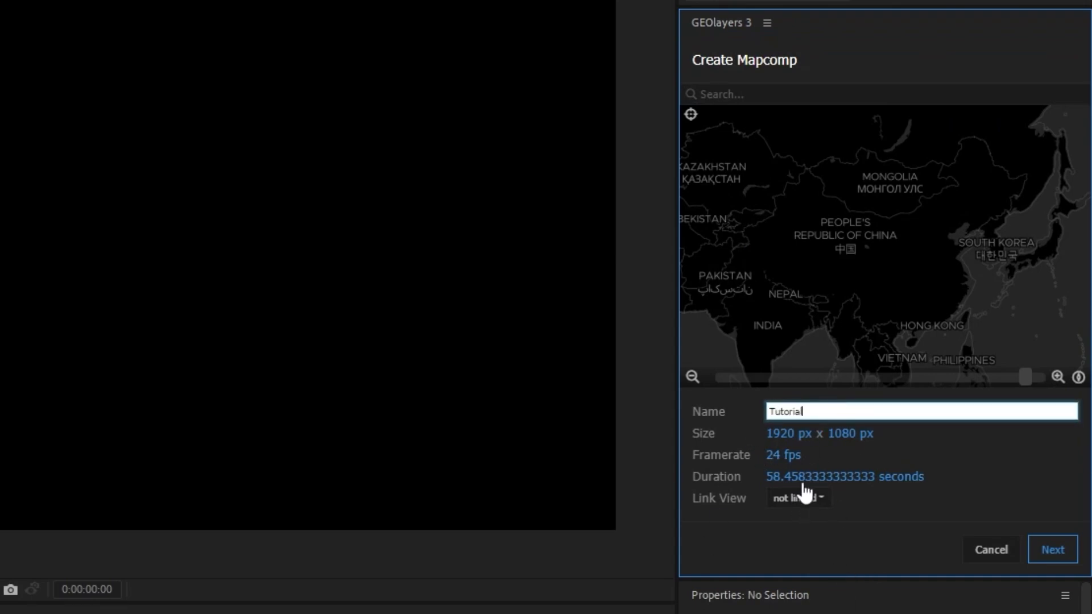
left_click(870, 476)
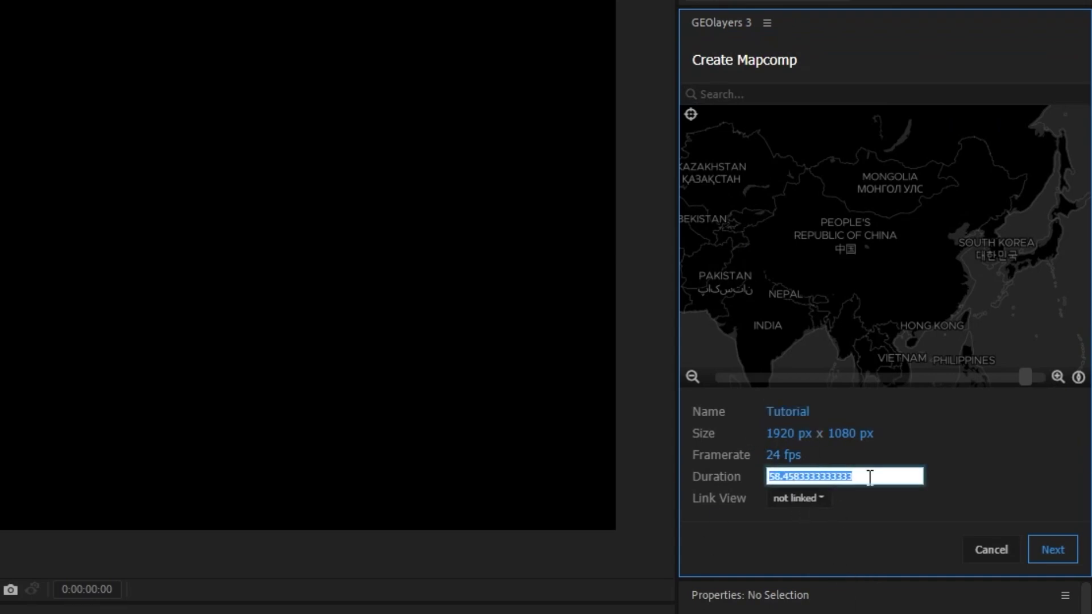
type("60")
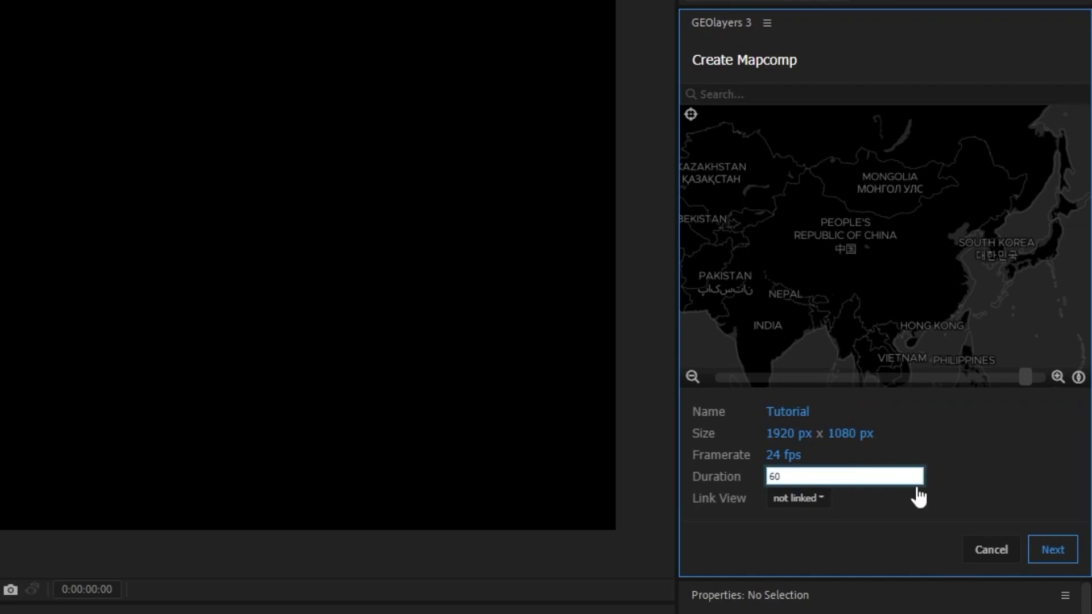
key("Return")
Choose the satellite imagery style for the mapcomp and create it
left_click(1049, 552)
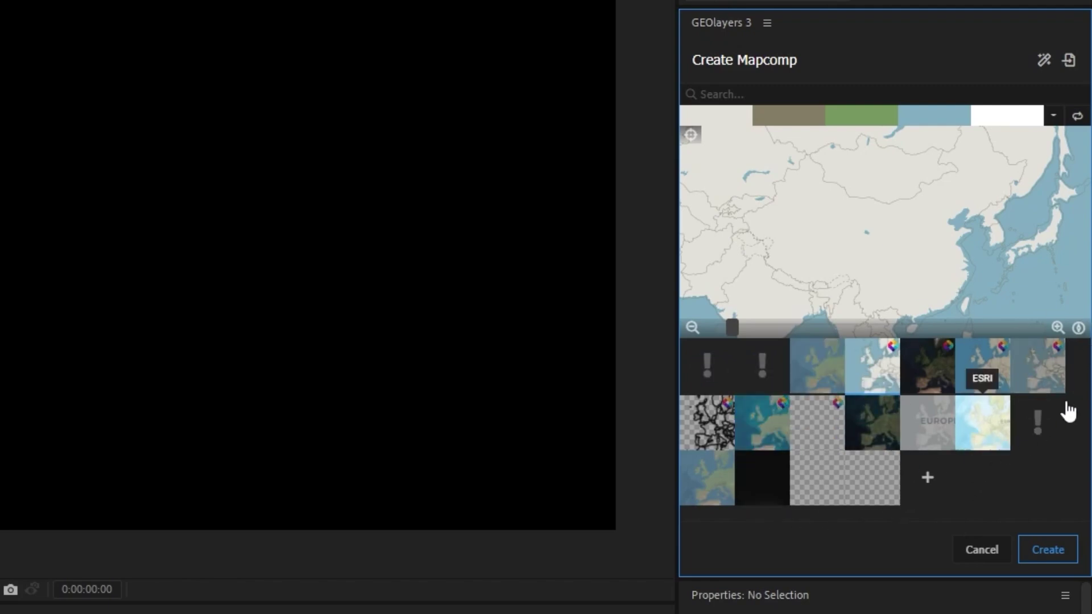
left_click(865, 430)
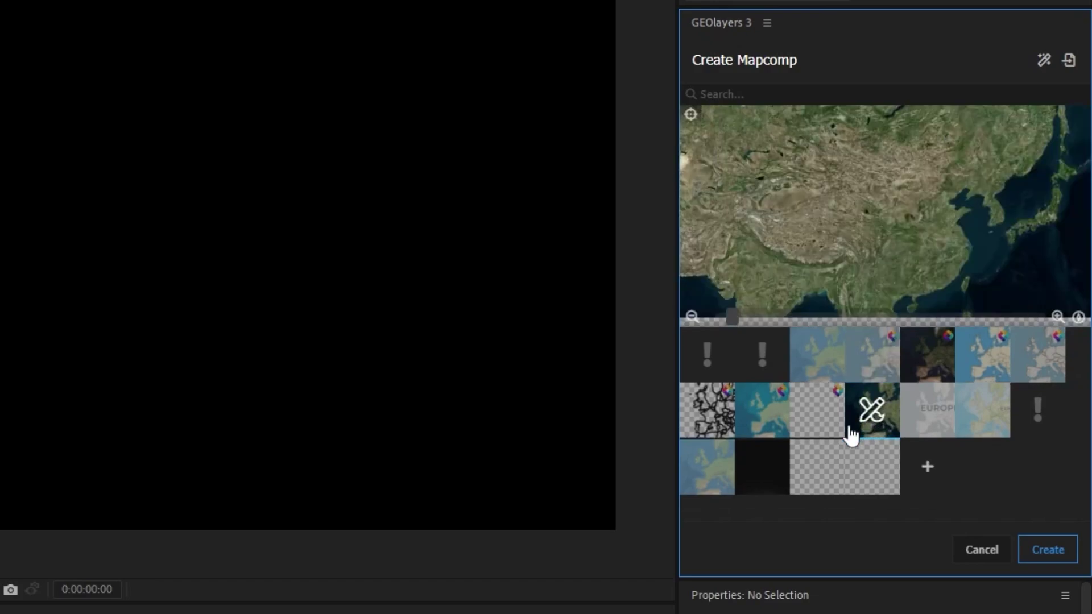
left_click(1055, 551)
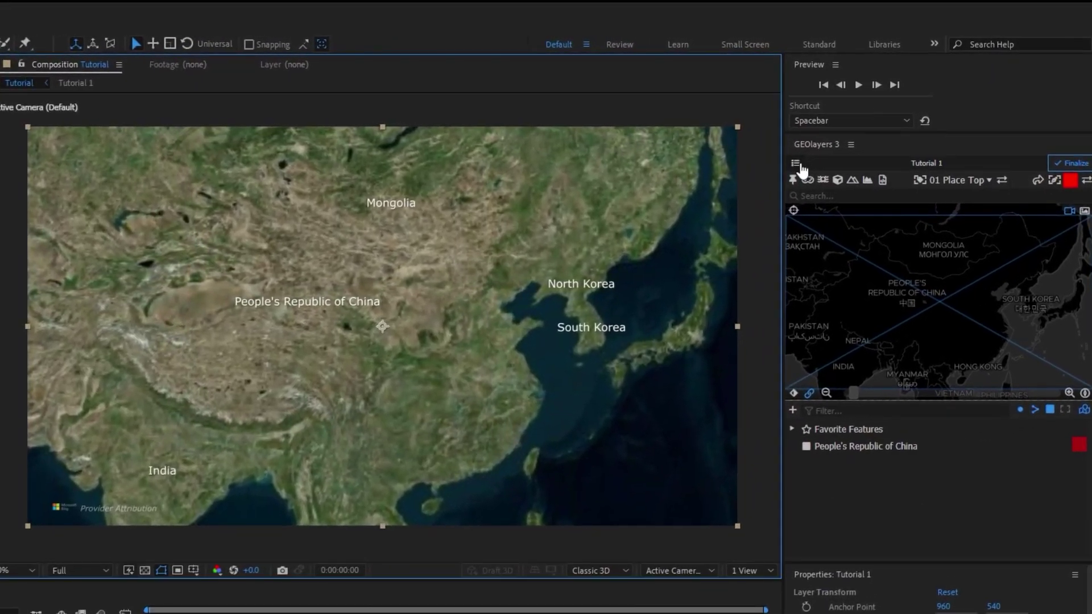
Turn off Mapcomp Labels in the Tutorial 1 mapcomp's settings, apply the change, and finalize the mapcomp
left_click(795, 164)
mouse_move(879, 294)
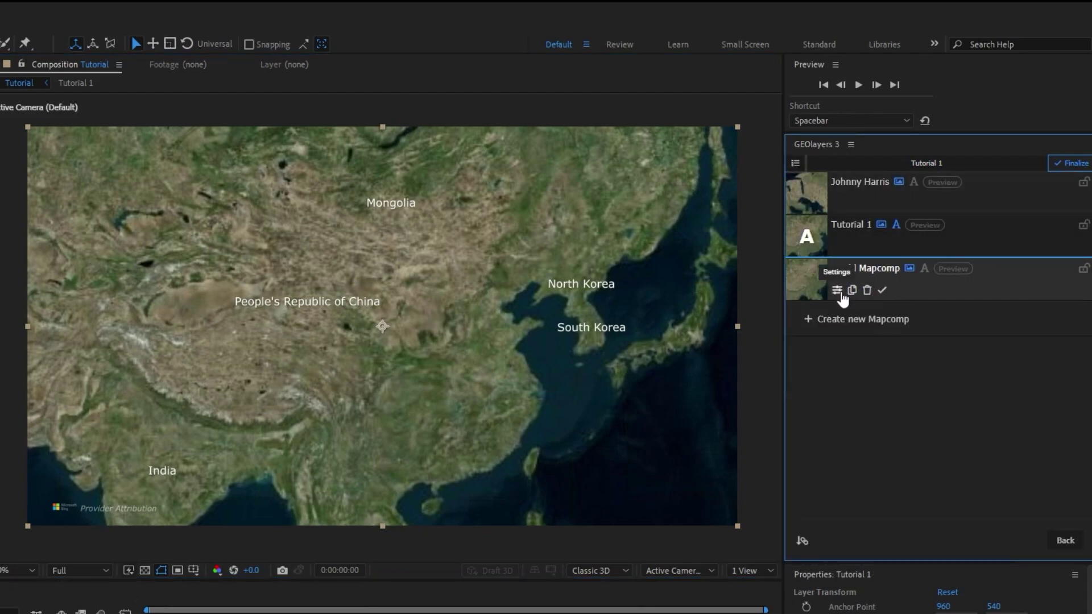
mouse_move(836, 238)
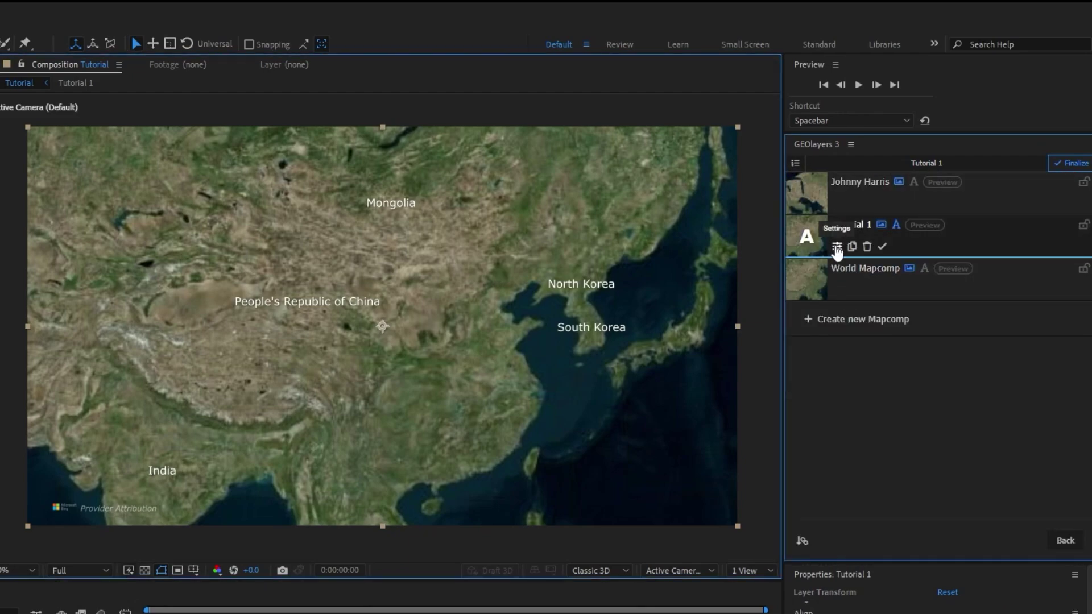
left_click(836, 246)
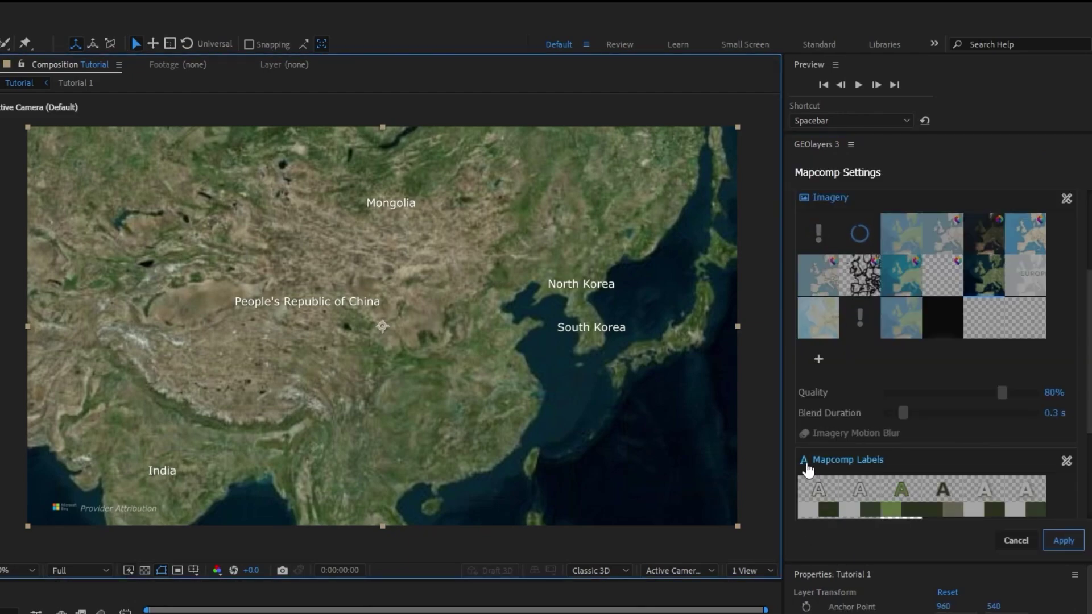
left_click(808, 469)
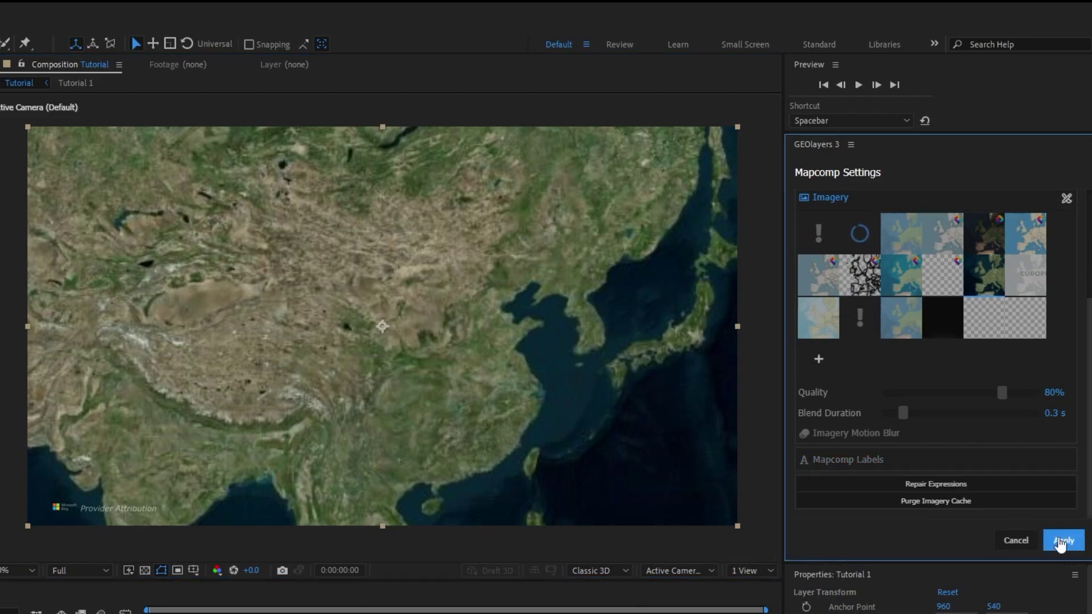
left_click(1061, 541)
left_click(86, 611)
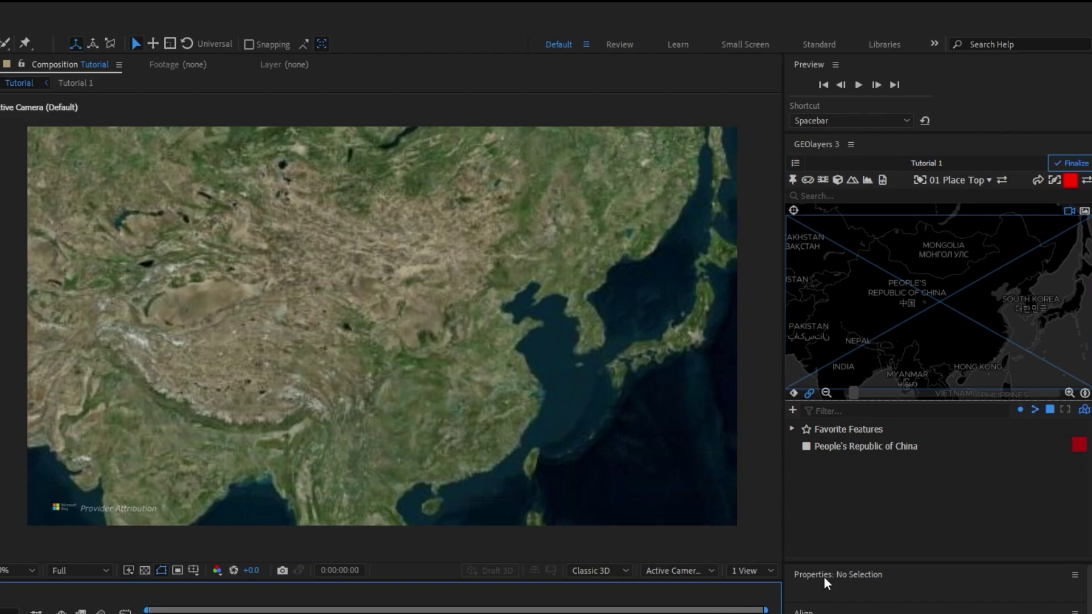
left_click(1069, 165)
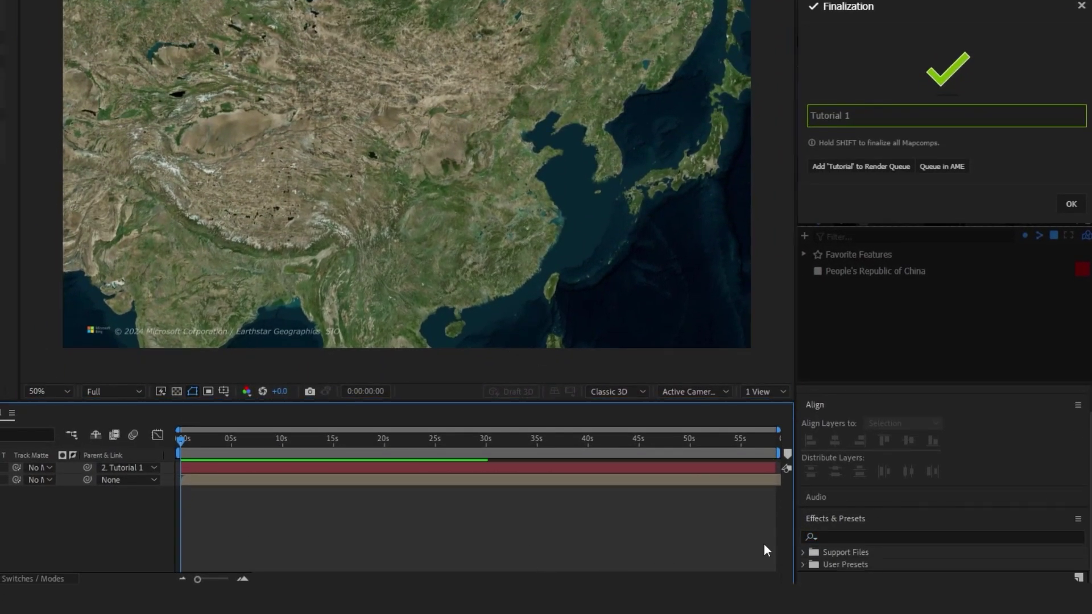
Find the Tritone effect and apply it to the Tutorial 1 layer
left_click(858, 536)
type("tritone")
left_click(887, 569)
left_click_drag(887, 568, 389, 483)
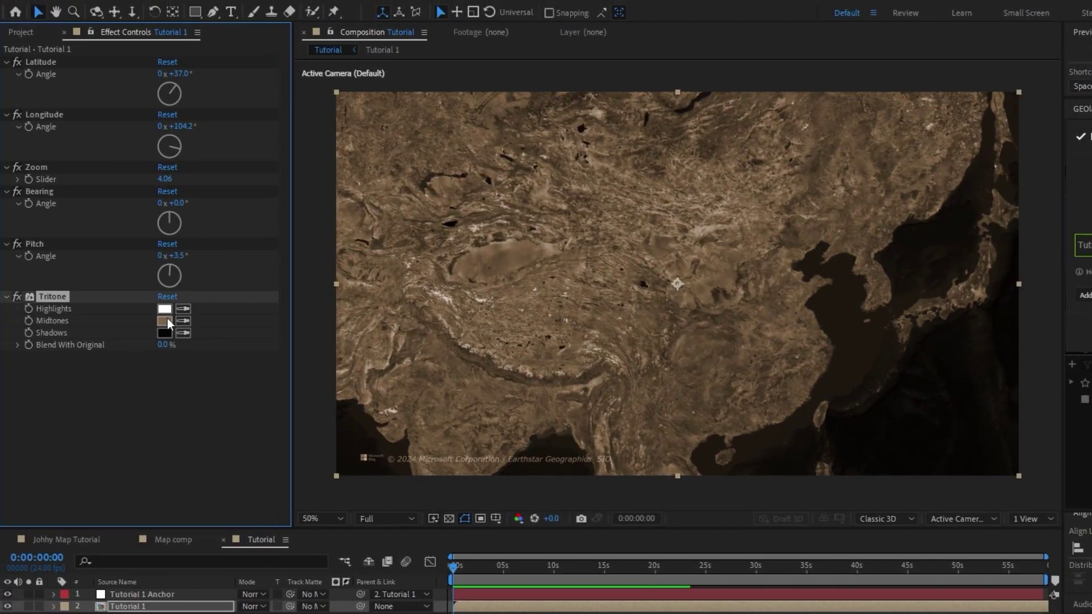
Set the Tritone midtones to the muted blue 4E5390
left_click(66, 274)
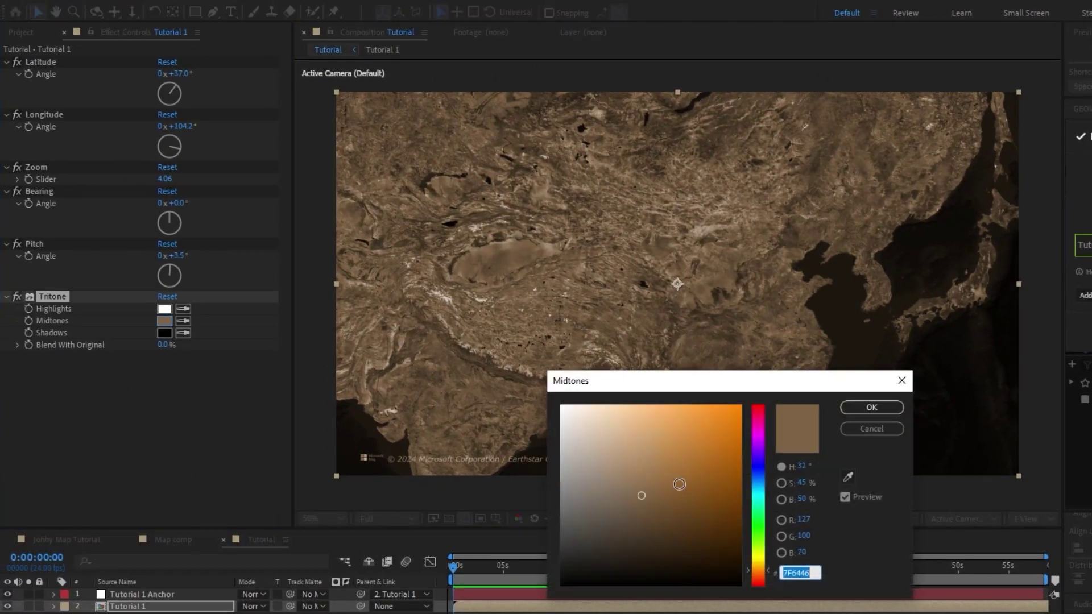
left_click(759, 468)
left_click(644, 484)
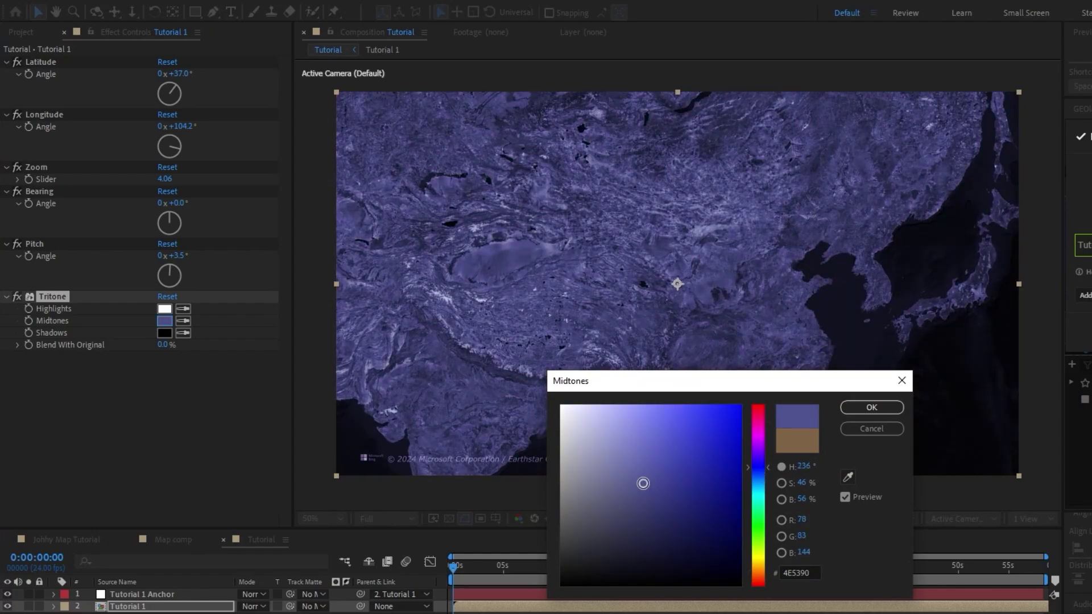
left_click(870, 407)
Set the Tritone shadows to the very dark blue 02021A
left_click(163, 334)
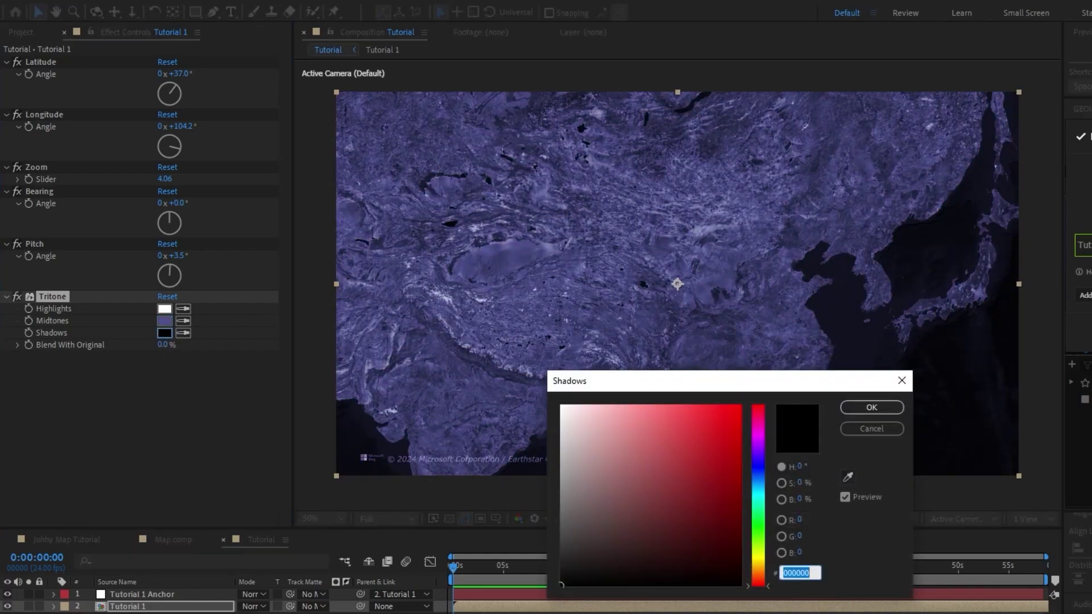
left_click(758, 466)
left_click(711, 544)
left_click_drag(740, 379, 898, 381)
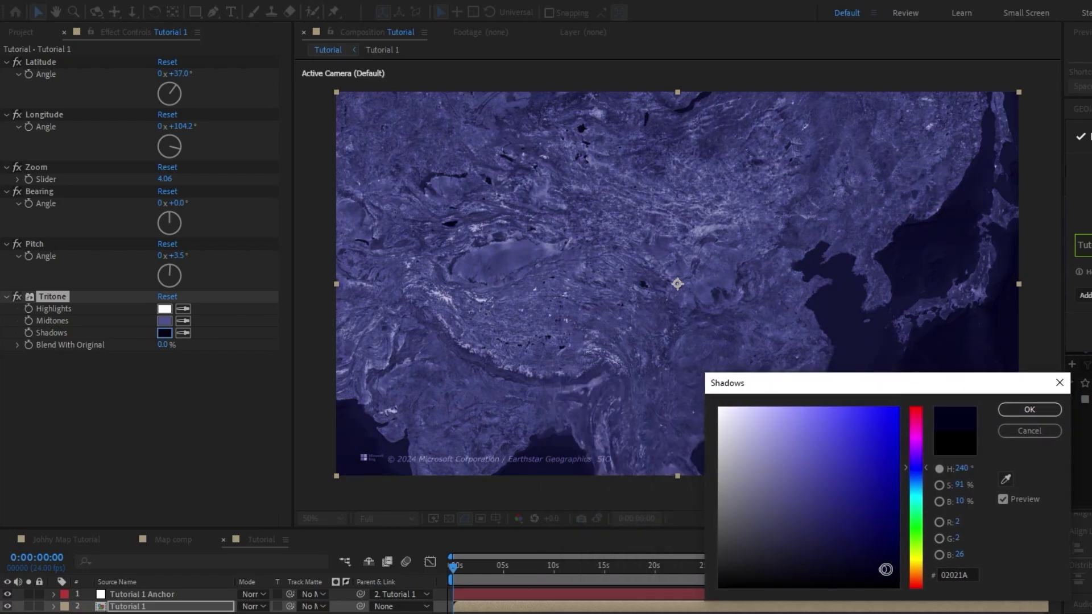
left_click(1029, 410)
Set the Tritone highlights to the light cyan 94E7FF
left_click(164, 308)
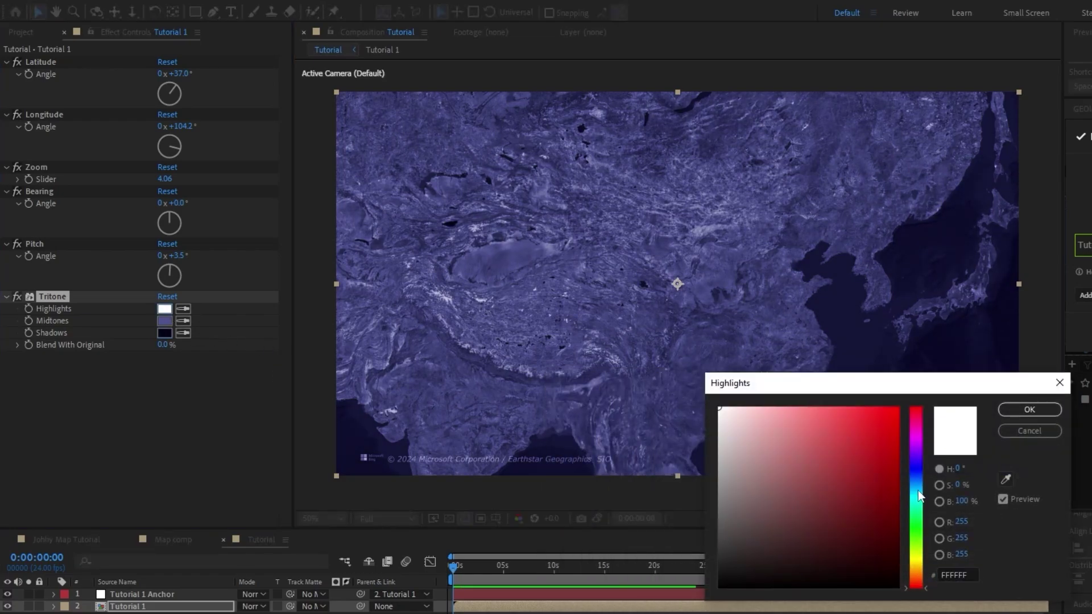
left_click(918, 490)
left_click(794, 407)
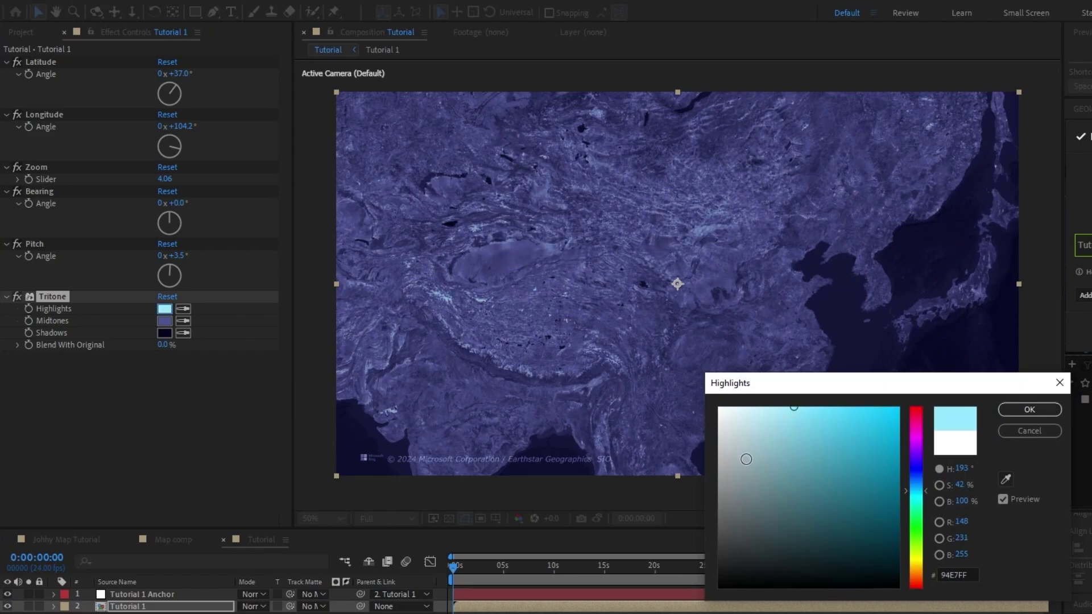
left_click(1029, 409)
Apply the Levels effect to the Tutorial 1 layer and lower Input White to slightly under 198 to brighten the map
type("level")
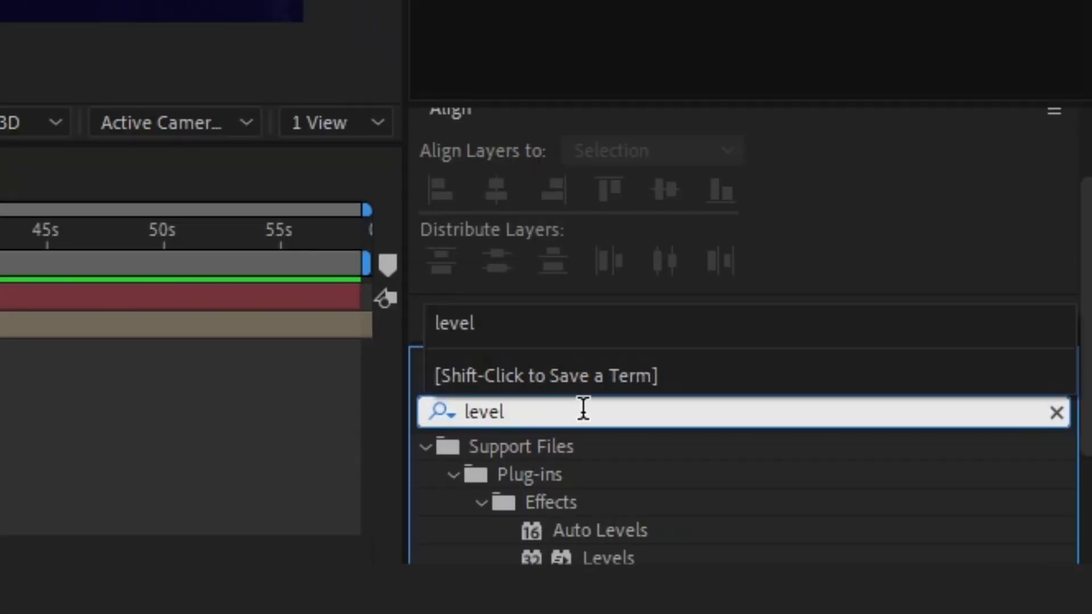
scroll(687, 509, "down", 1)
left_click_drag(620, 517, 873, 398)
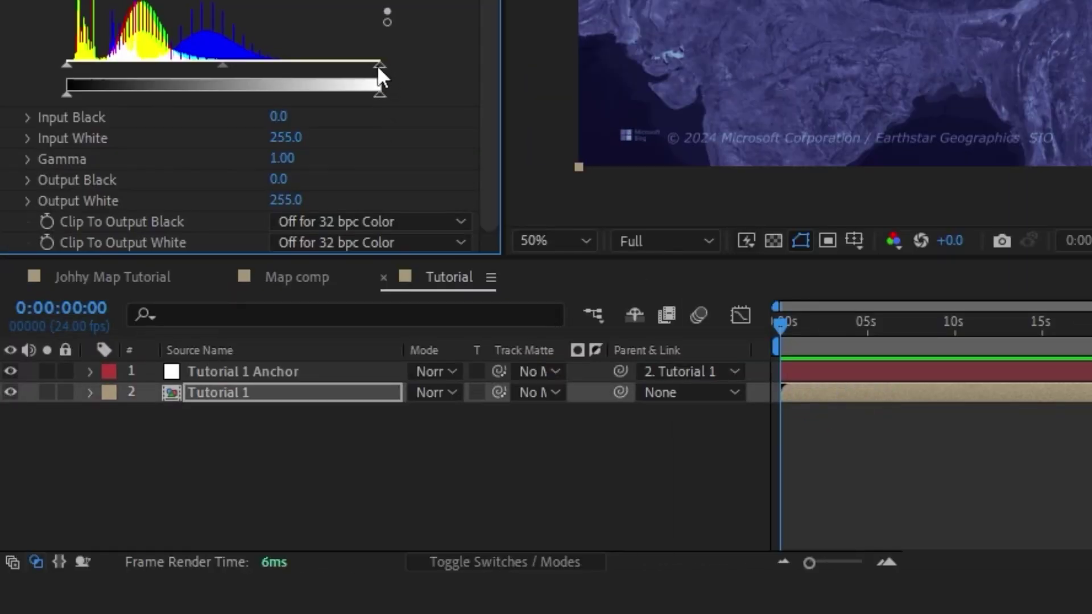
left_click_drag(378, 66, 307, 68)
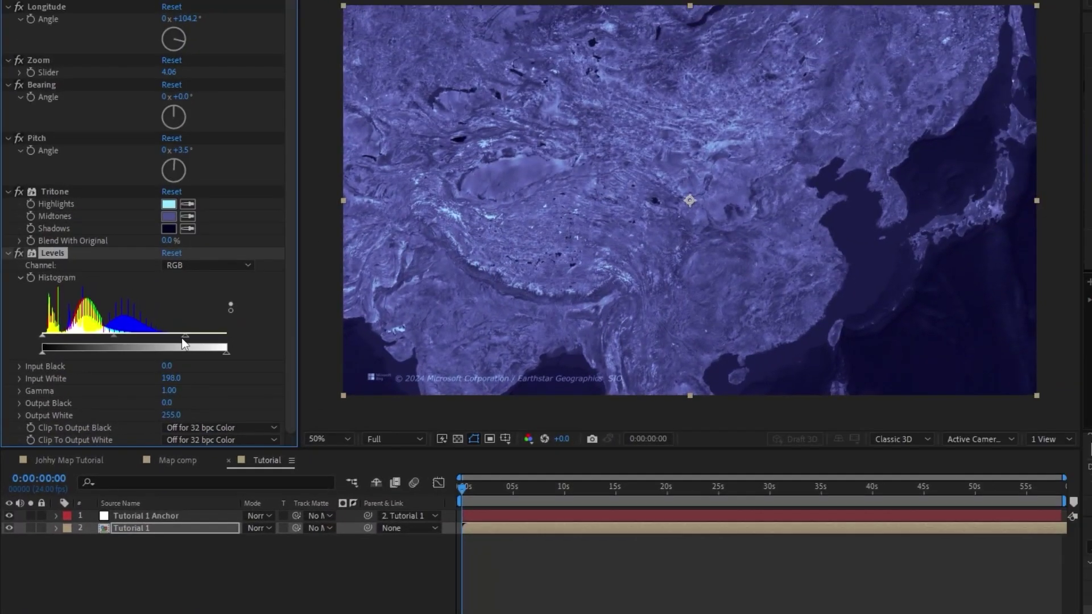
left_click_drag(182, 338, 176, 340)
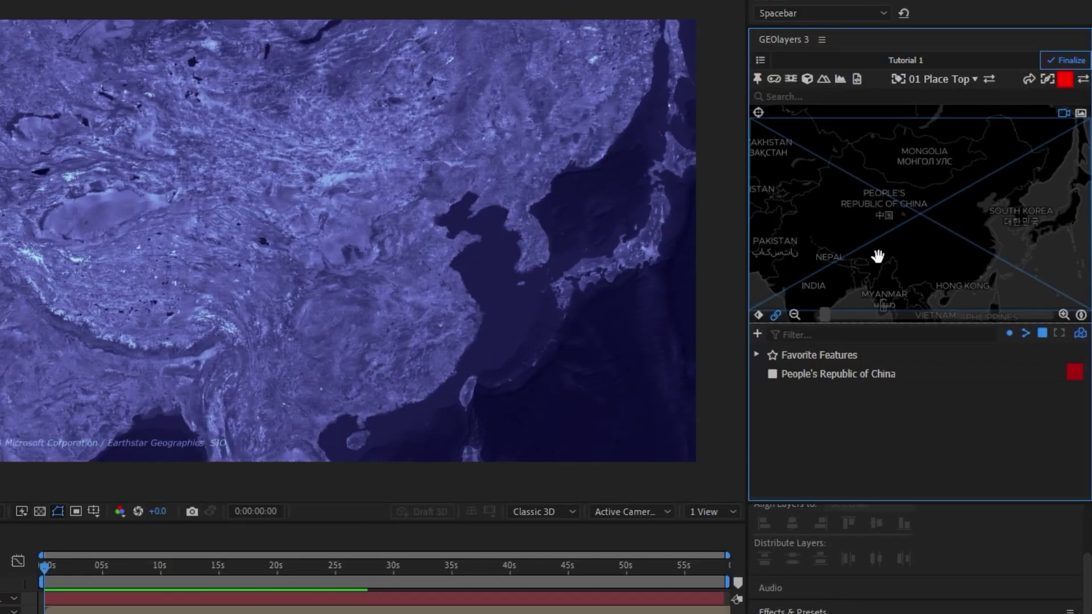
Keyframe the current map view on the Tutorial 1 layer and move those keyframes to about 2 seconds
left_click(757, 317)
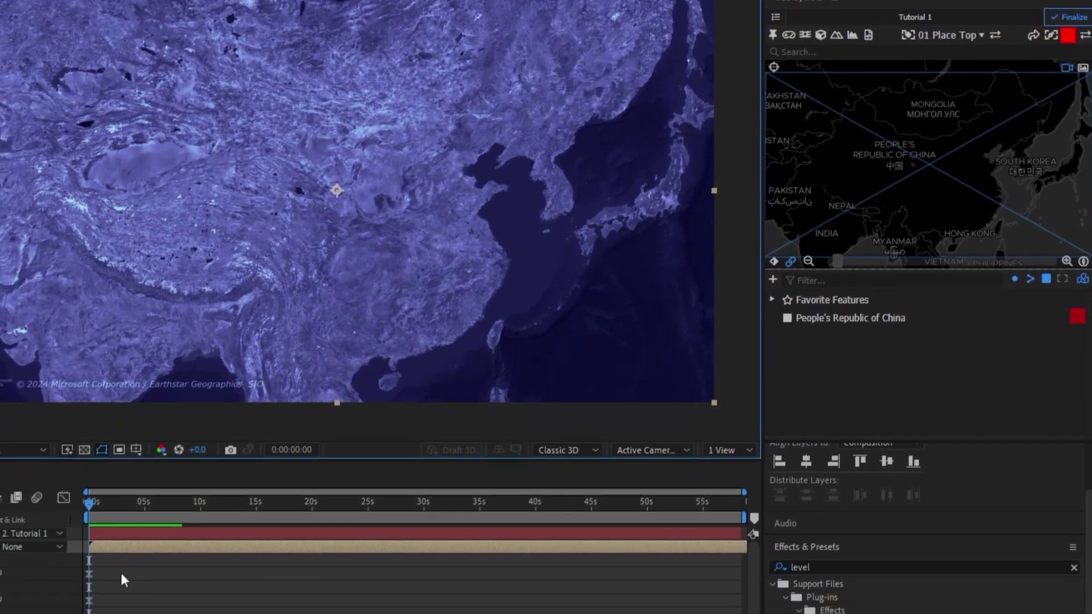
scroll(169, 500, "down", 3)
left_click_drag(159, 565, 160, 504)
Zoom the map view out at 0 seconds to a wide shot of Asia as the opening keyframe
scroll(171, 489, "up", 2)
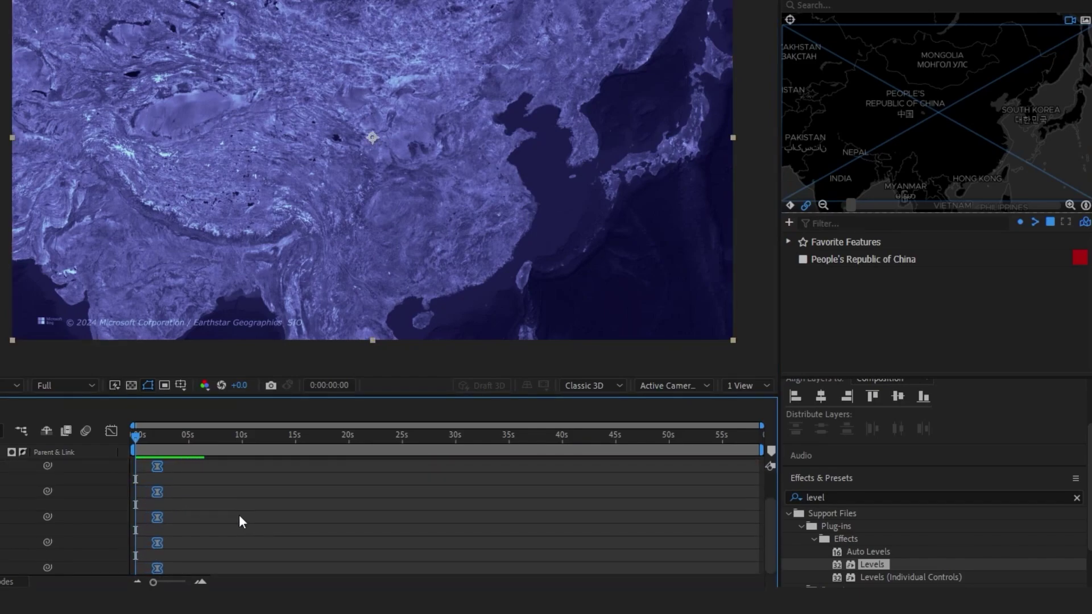
scroll(935, 111, "down", 4)
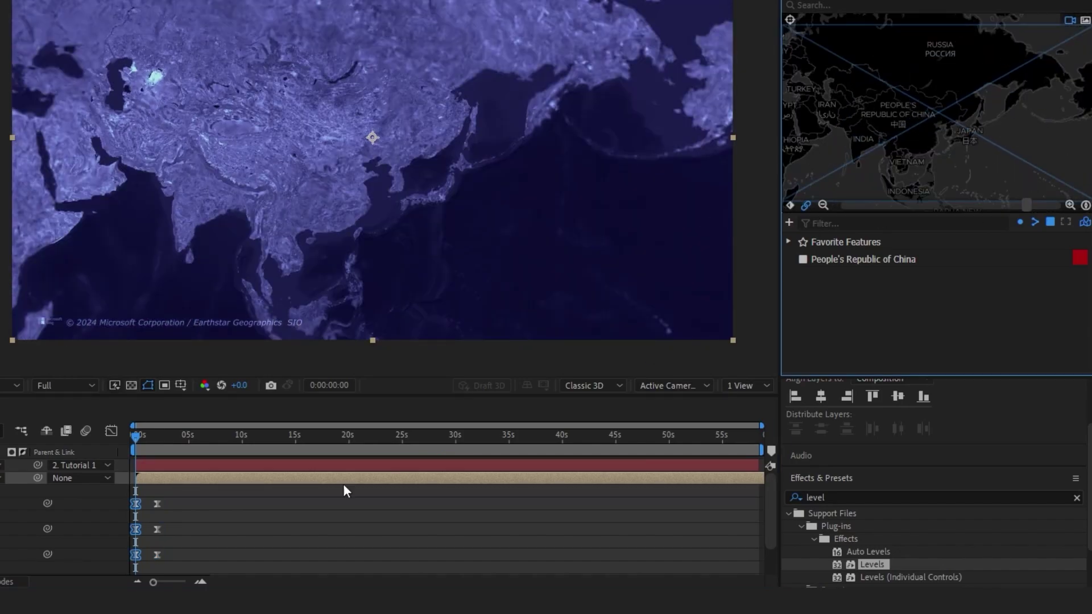
At 0:00:02:01, toggle the mapcomp view link off and on, then zoom the map in closer on China
left_click_drag(136, 435, 157, 436)
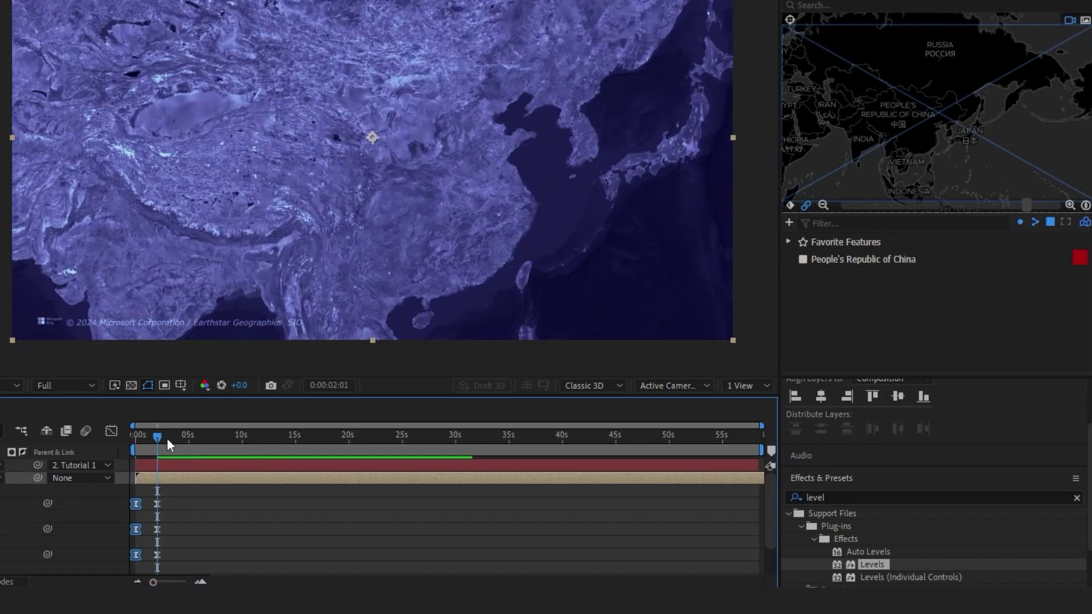
left_click(806, 206)
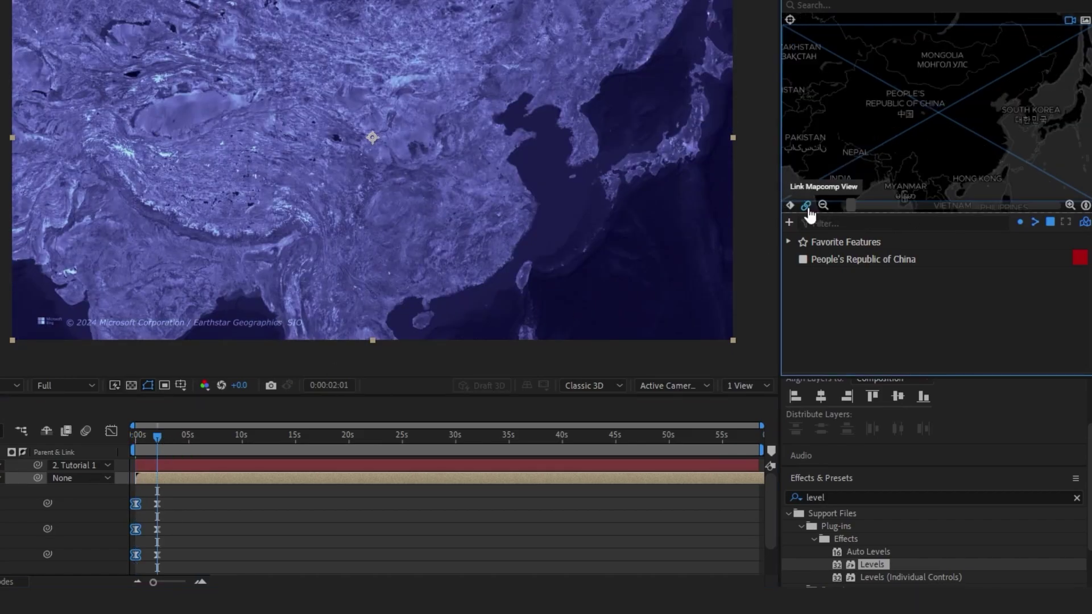
left_click(806, 206)
scroll(928, 134, "up", 3)
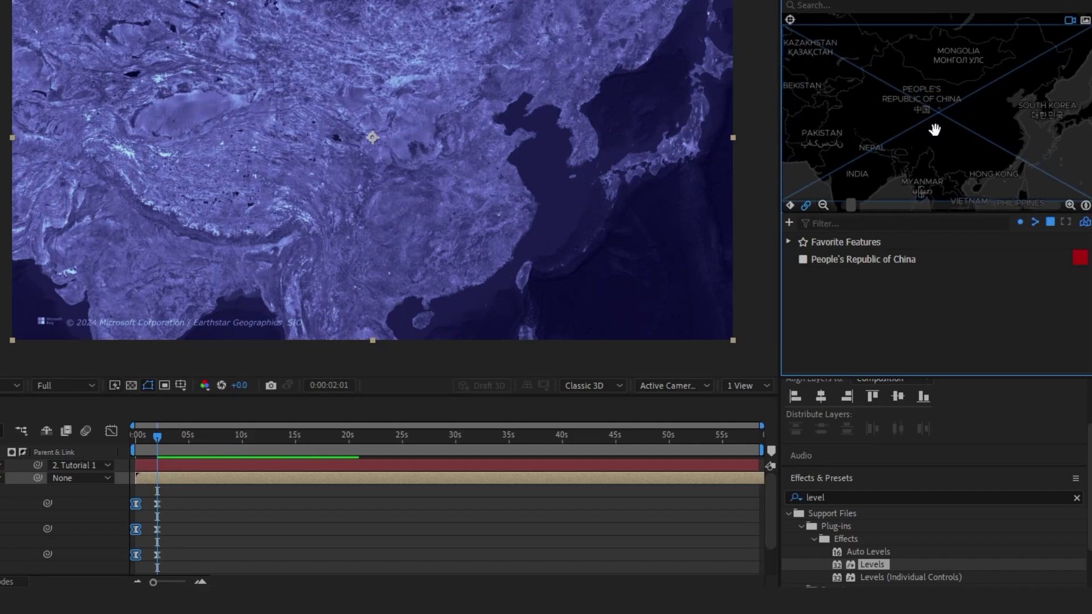
scroll(927, 132, "up", 5)
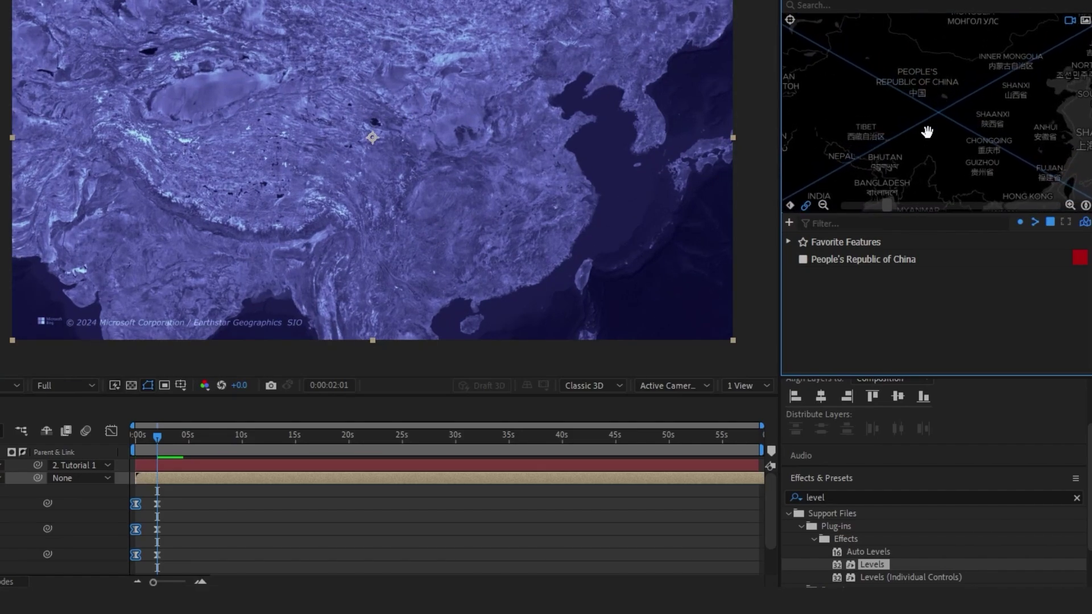
Reposition the map over China at 0:00:02:01 and move the ending map-view keyframes to about 5 seconds
left_click_drag(938, 132, 948, 97)
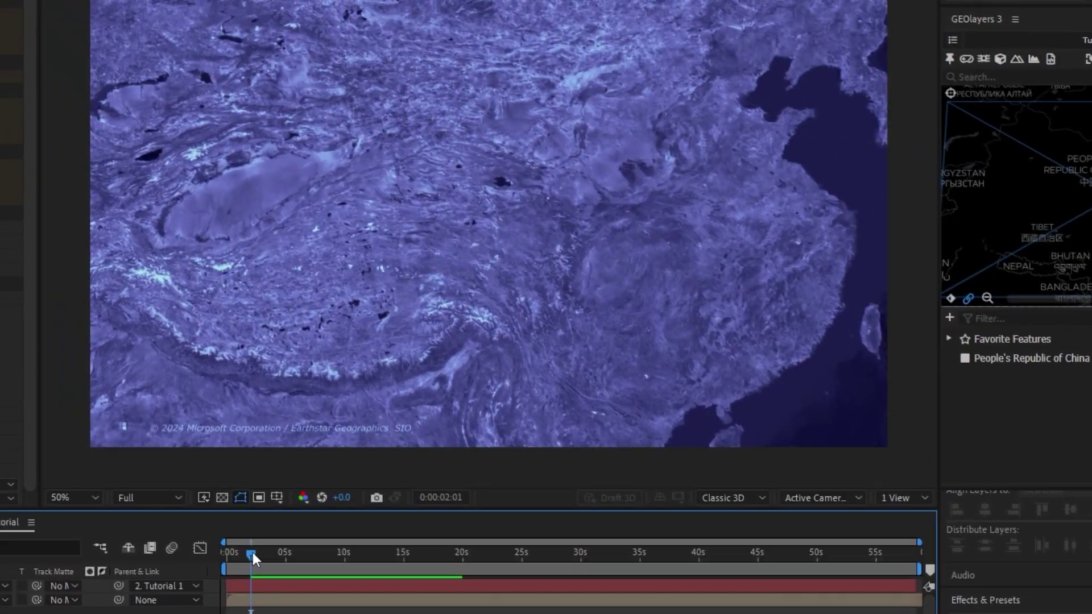
key("space")
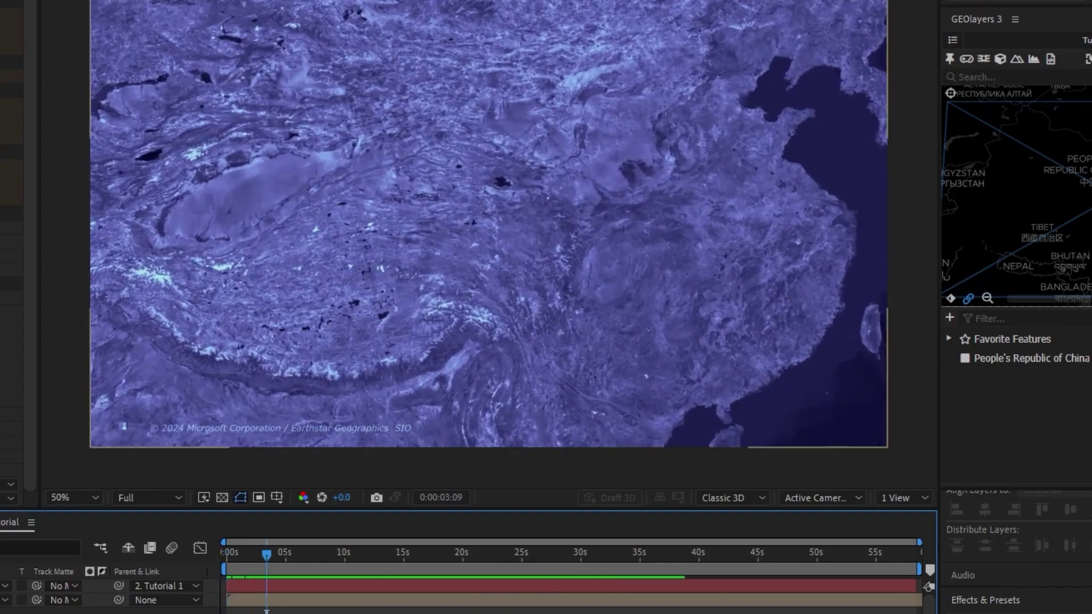
left_click_drag(534, 475, 534, 428)
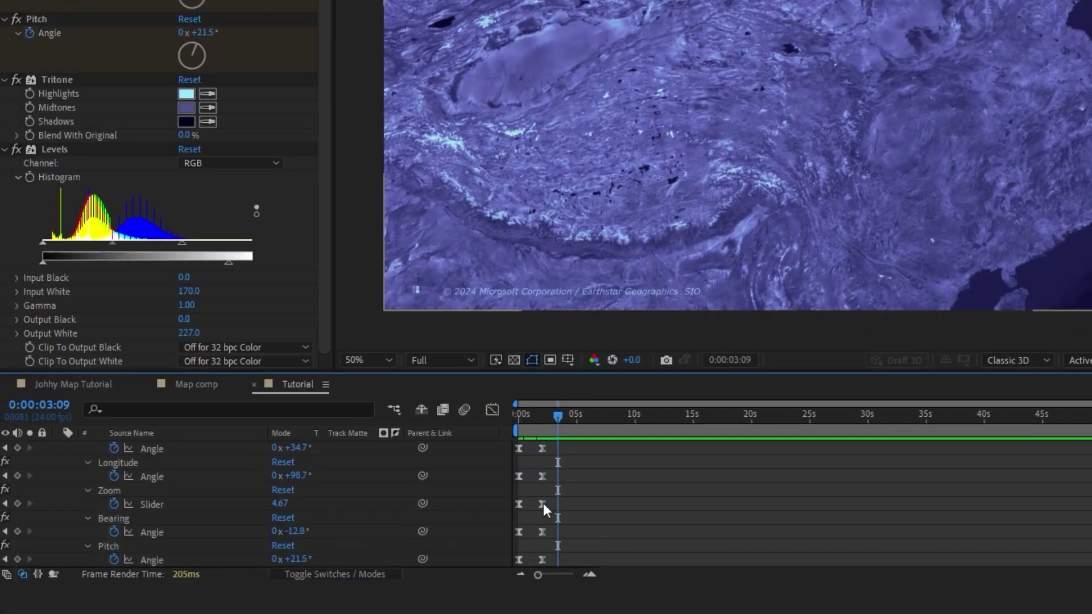
left_click(543, 504)
scroll(560, 448, "up", 2)
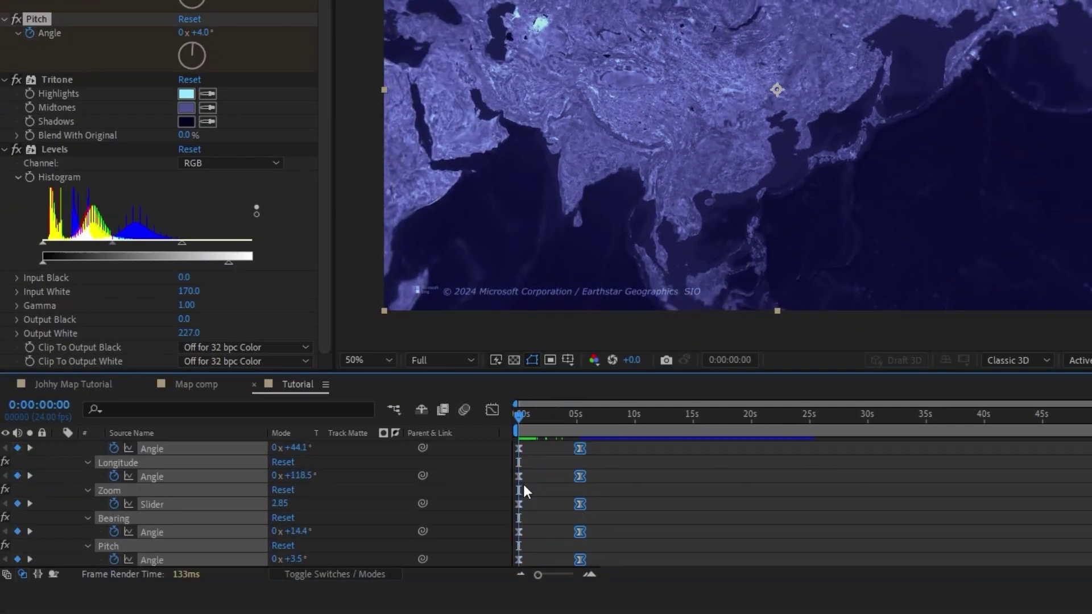
Adjust the opening map view at 0 seconds by repositioning the wide shot of Asia, and preview the zoom animation
left_click(519, 533)
left_click(518, 559, "shift")
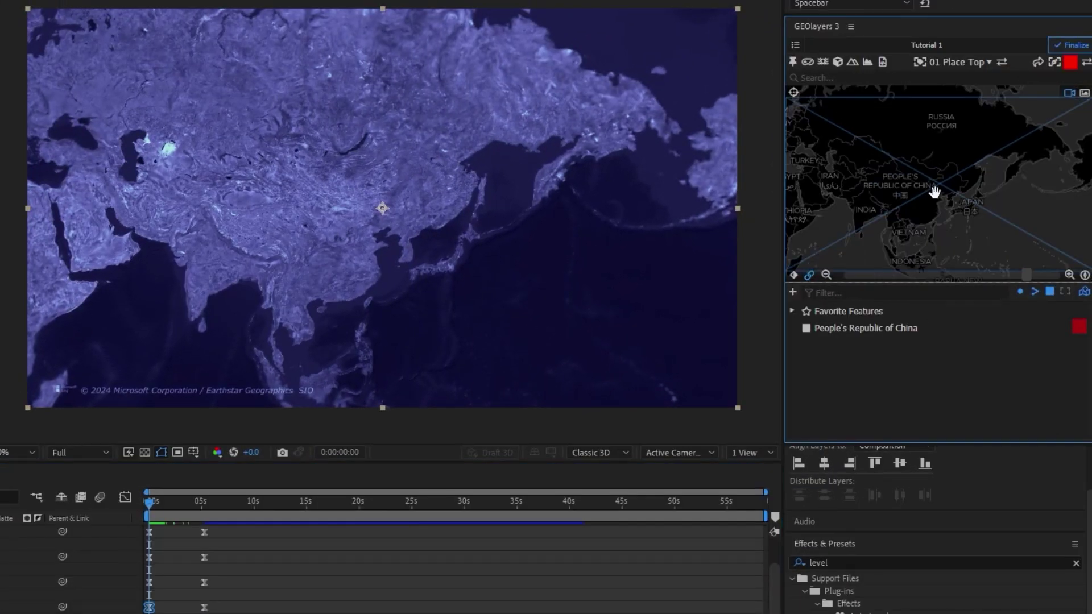
mouse_move(934, 192)
left_mouse_down()
mouse_move(944, 199)
mouse_move(930, 200)
left_mouse_up()
key("space")
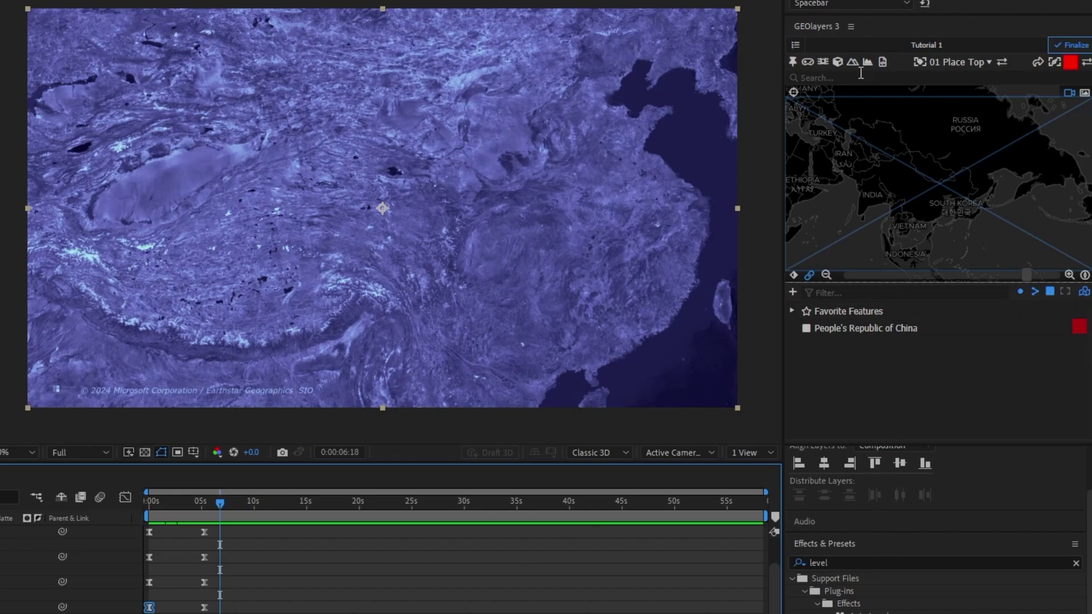
Search GEOlayers for China and add the People's Republic of China country feature to the browser
left_click(855, 75)
type("China")
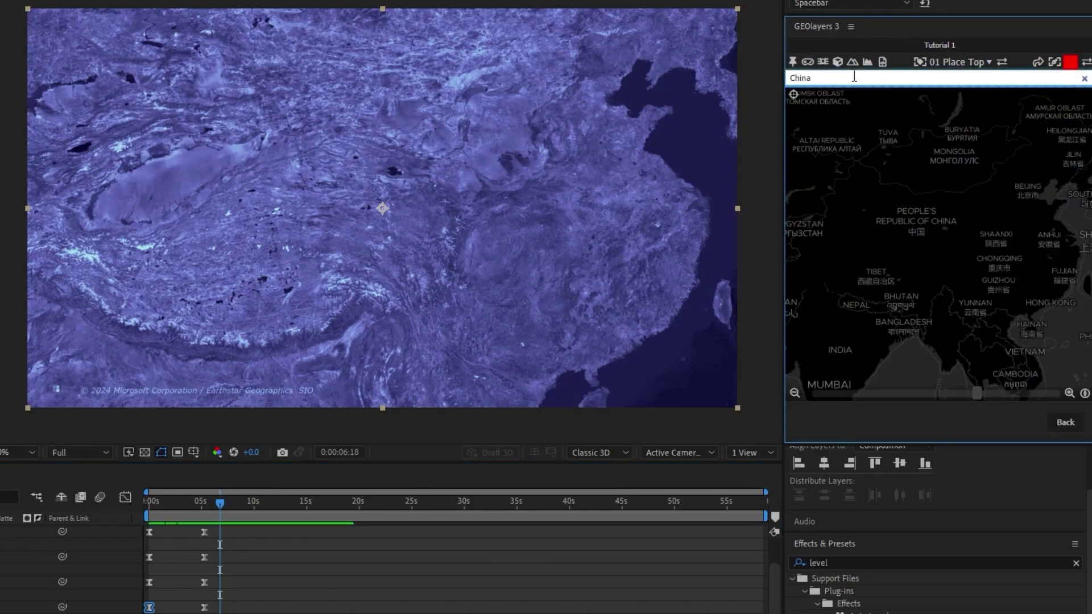
key("Return")
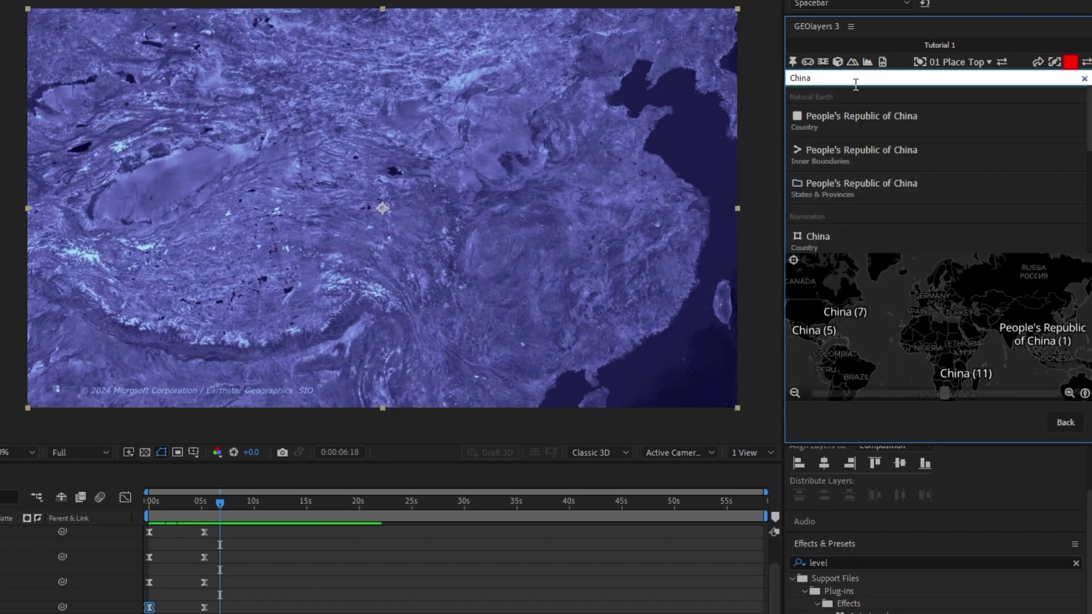
mouse_move(796, 128)
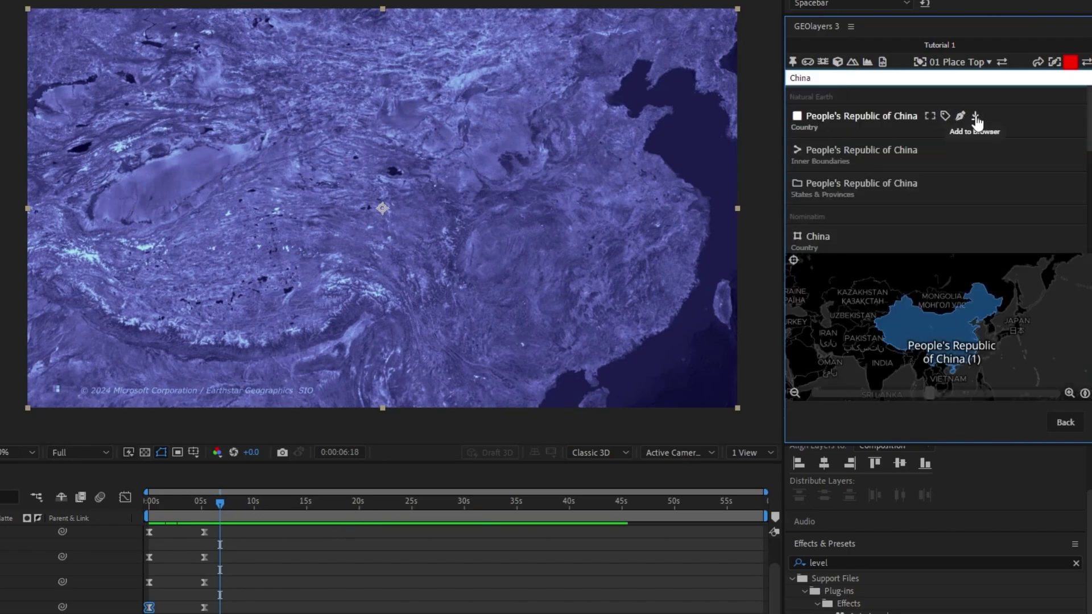
left_click(976, 117)
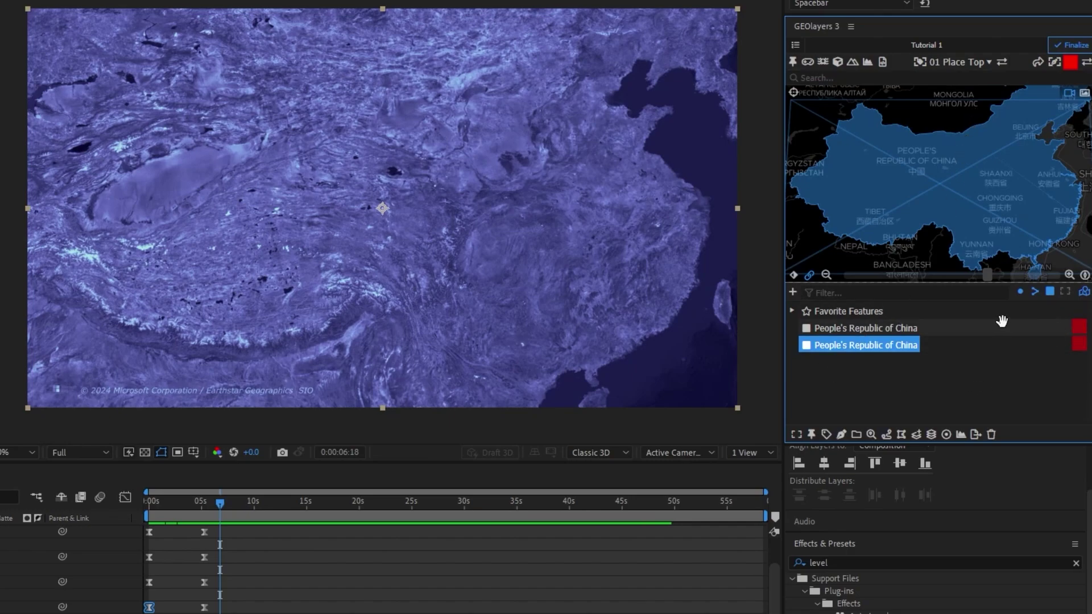
Create a new shape layer style for the added China feature with a red fill and a 20 px stroke using the fill colour
left_click(1080, 350)
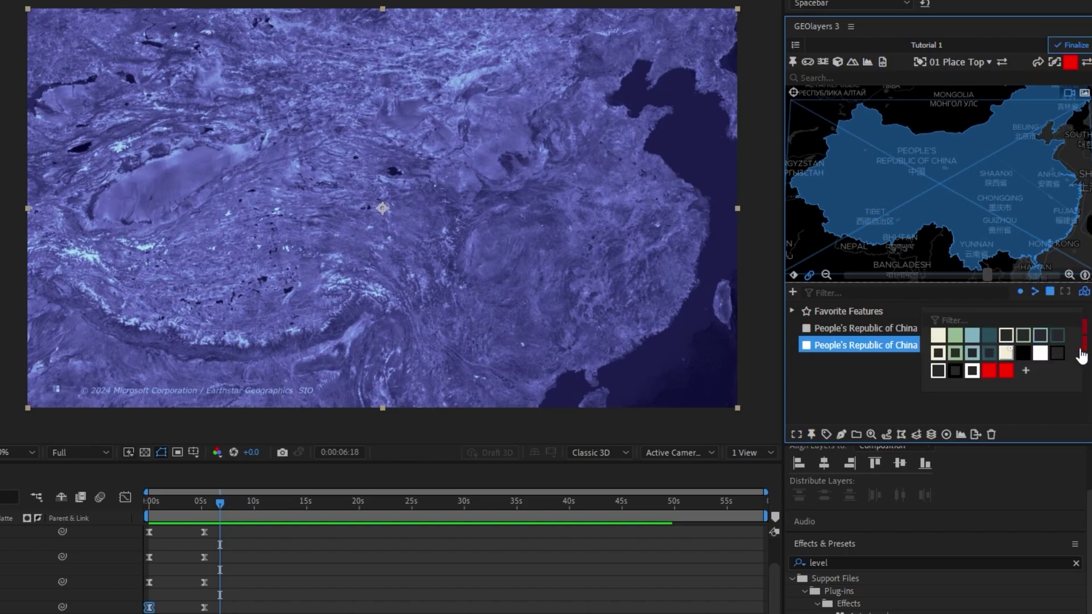
left_click(1025, 373)
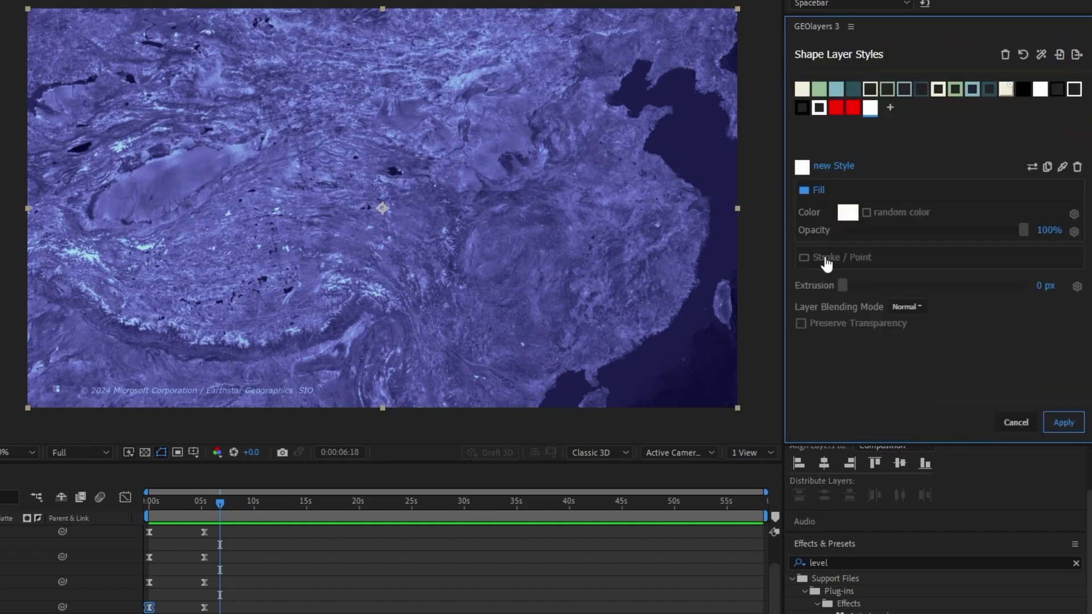
left_click(848, 214)
left_click_drag(883, 147, 877, 129)
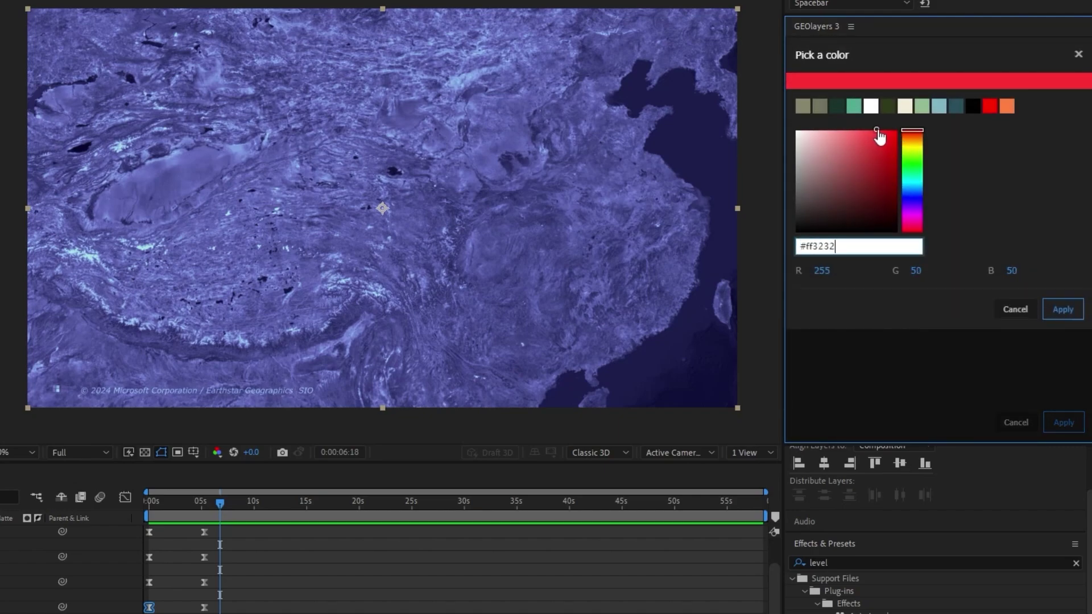
left_click(1063, 310)
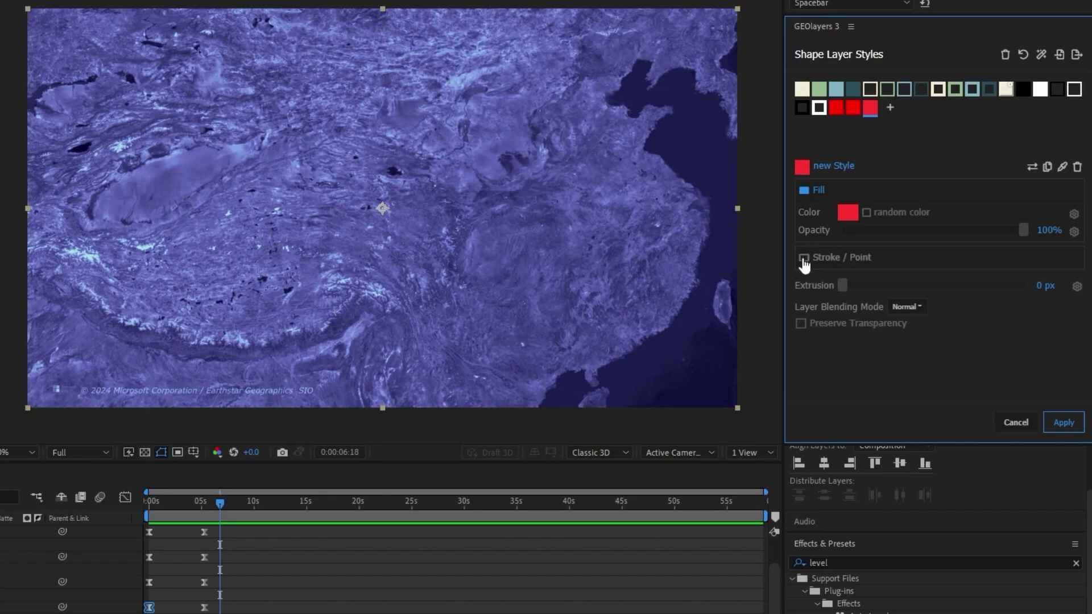
left_click(804, 259)
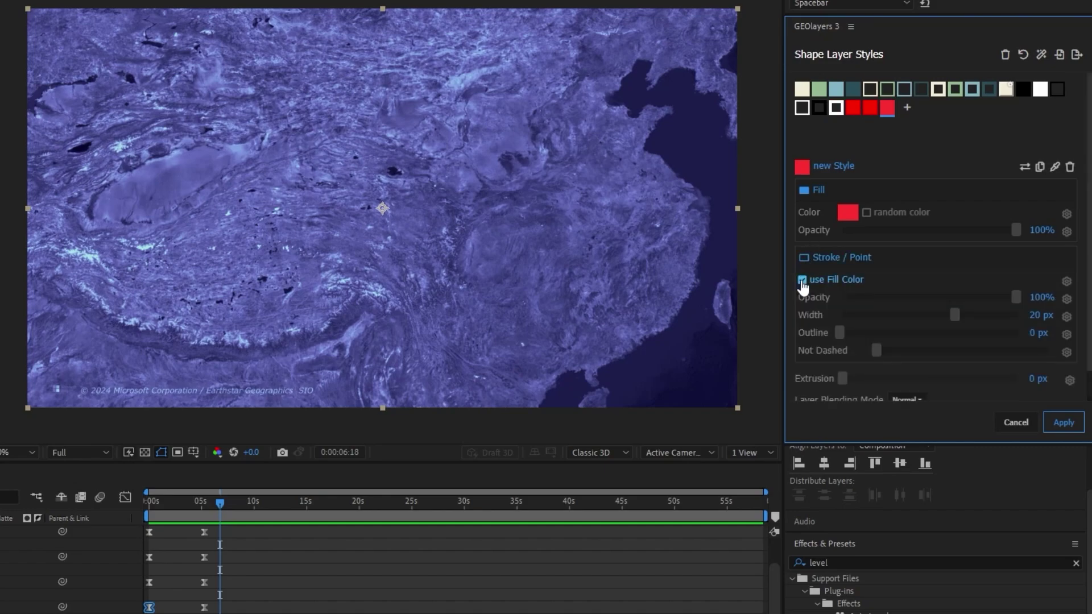
left_click(1063, 422)
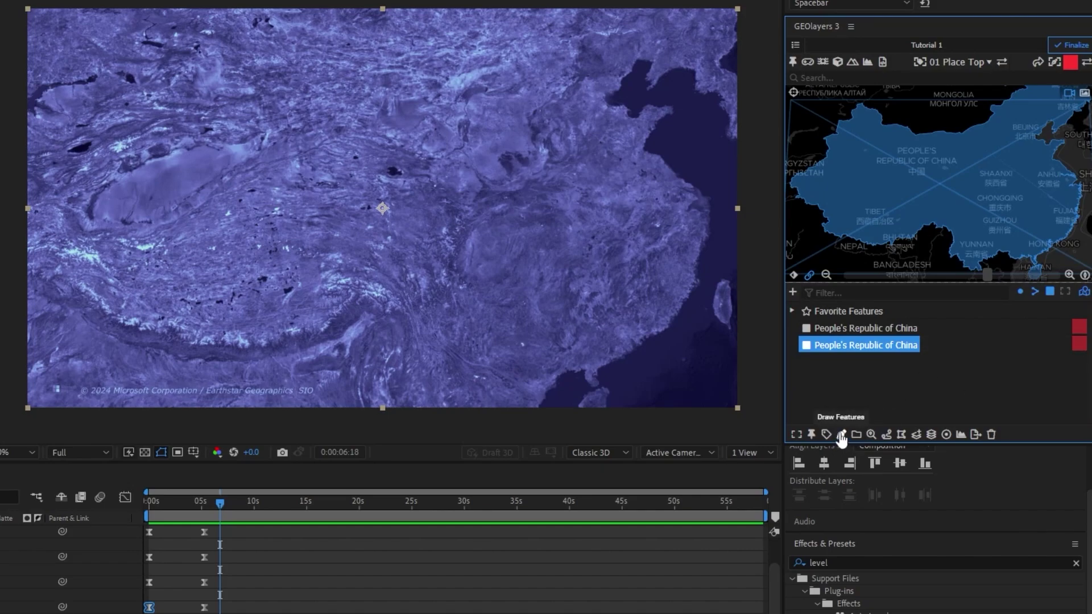
Draw the selected China feature as a shape layer and set its stroke to 13 px with colour FF0000
left_click(841, 435)
left_click(894, 396)
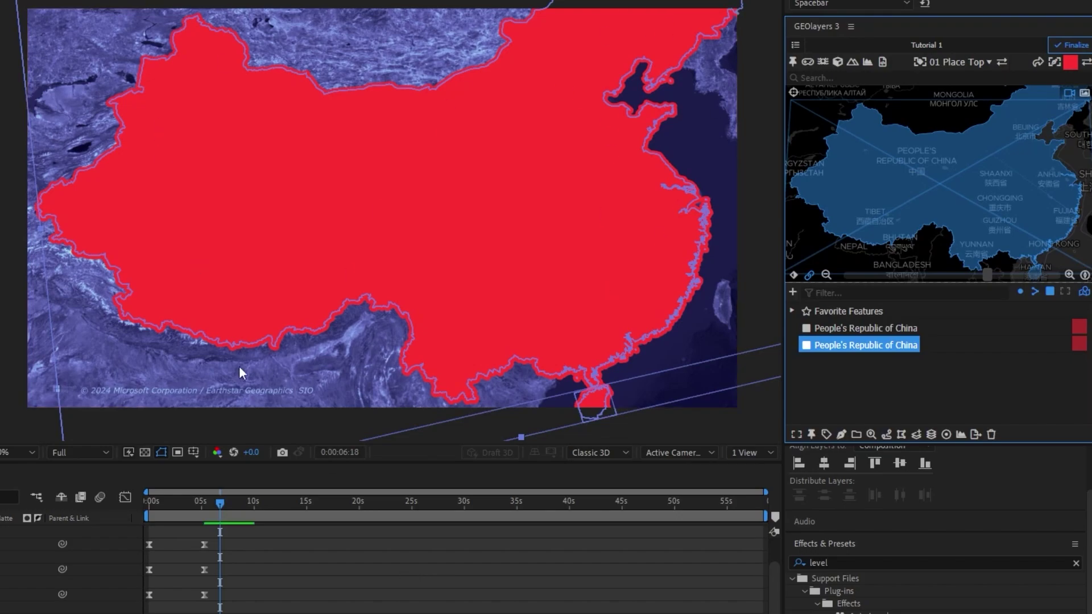
scroll(348, 563, "up", 1)
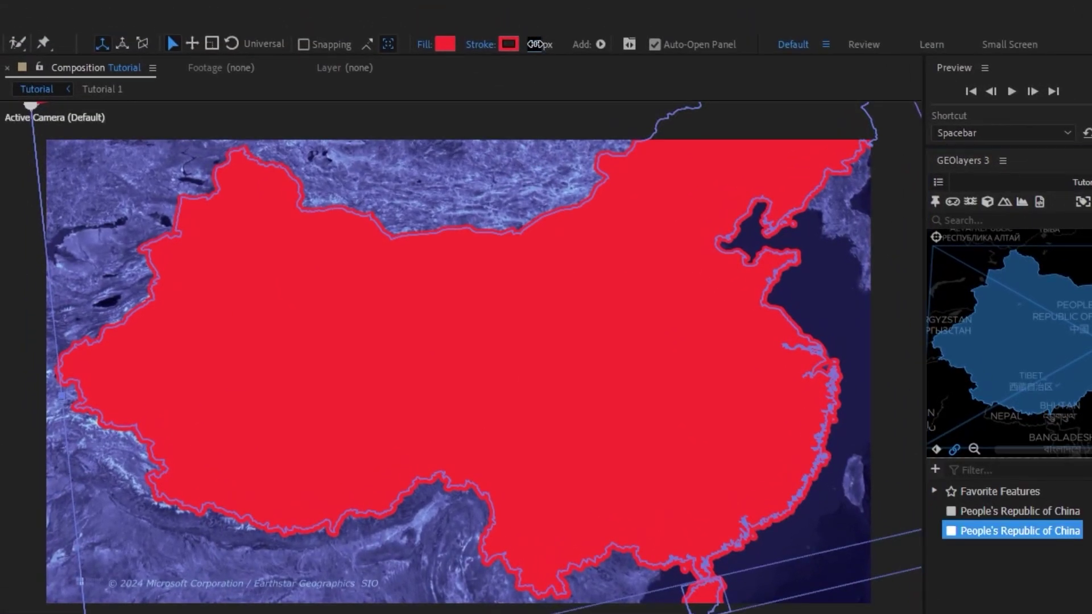
left_click_drag(534, 44, 524, 44)
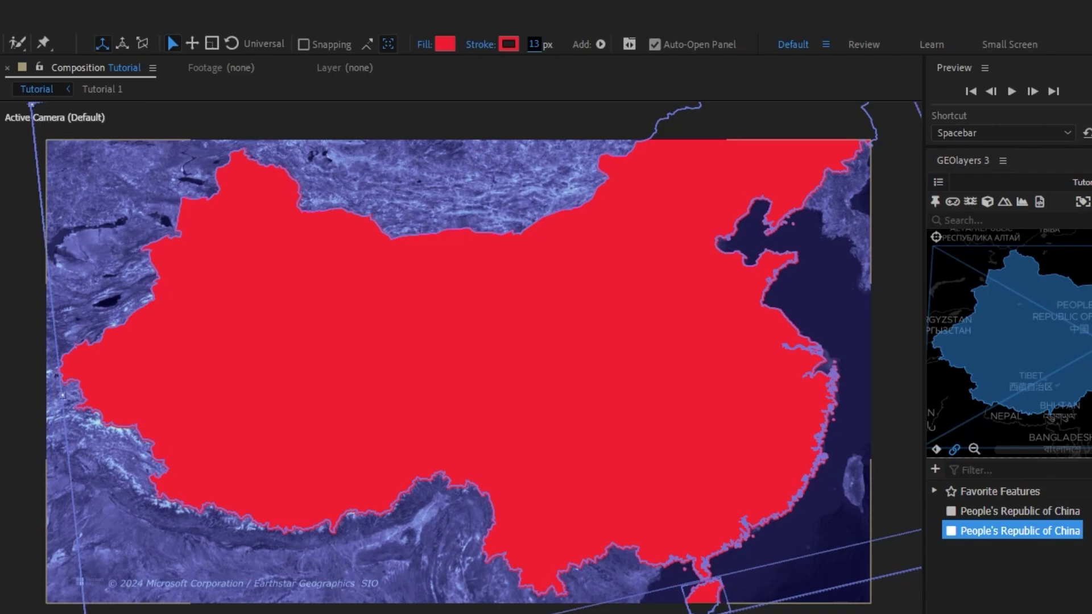
left_click(512, 46)
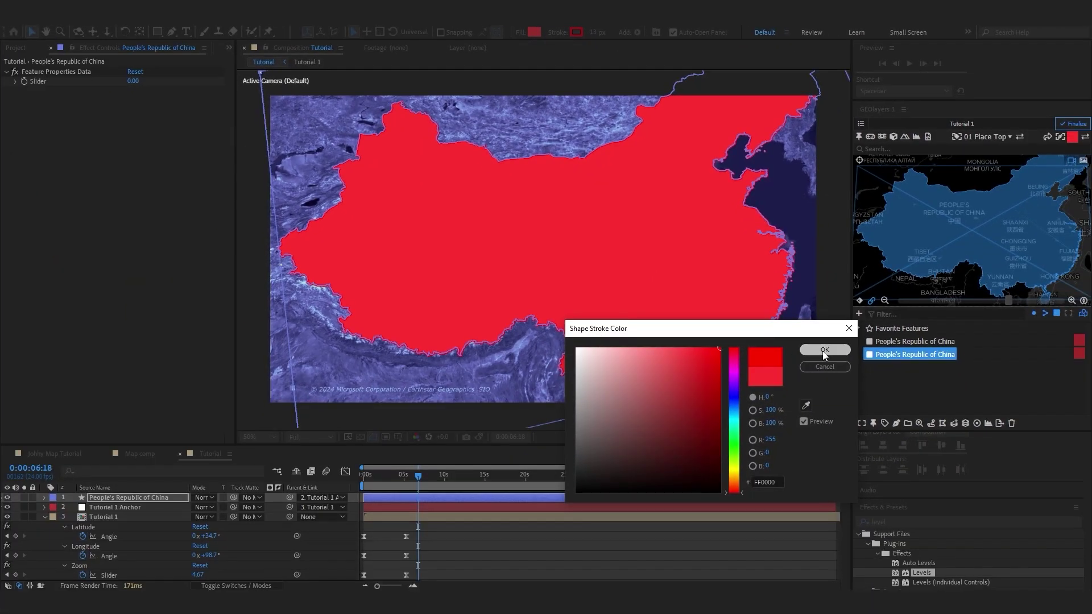
left_click(864, 464)
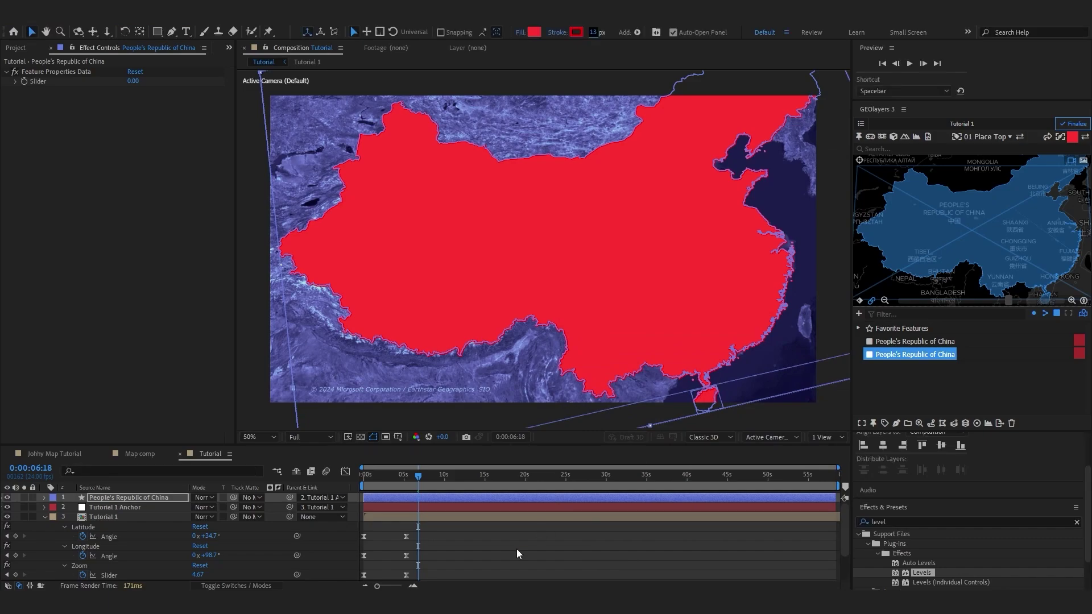
Set the blending mode of the People's Republic of China layer to Multiply
left_click(517, 552)
left_click(105, 499)
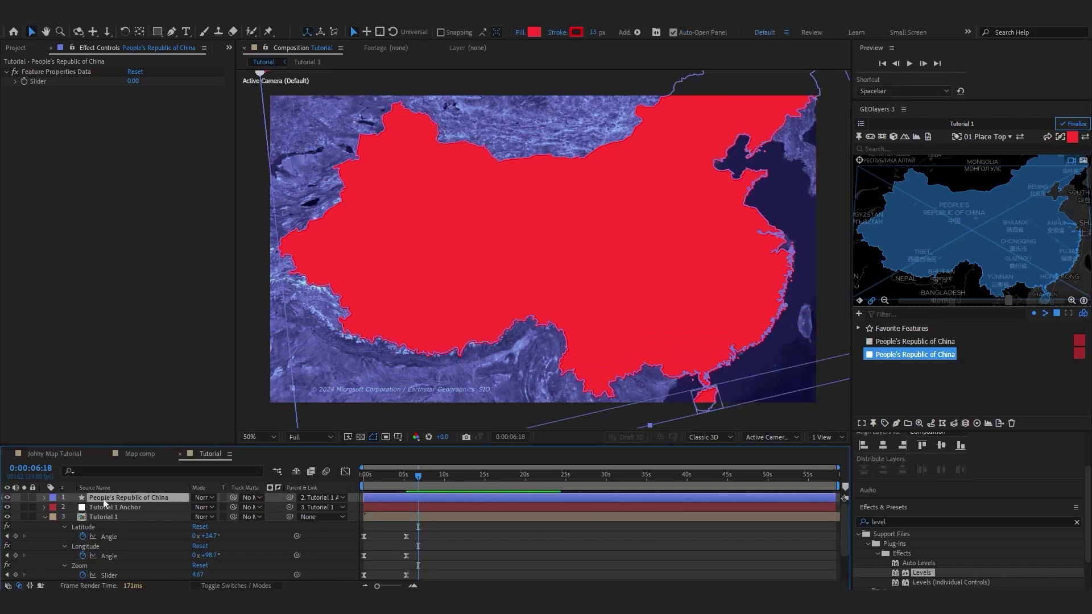
left_click(204, 499)
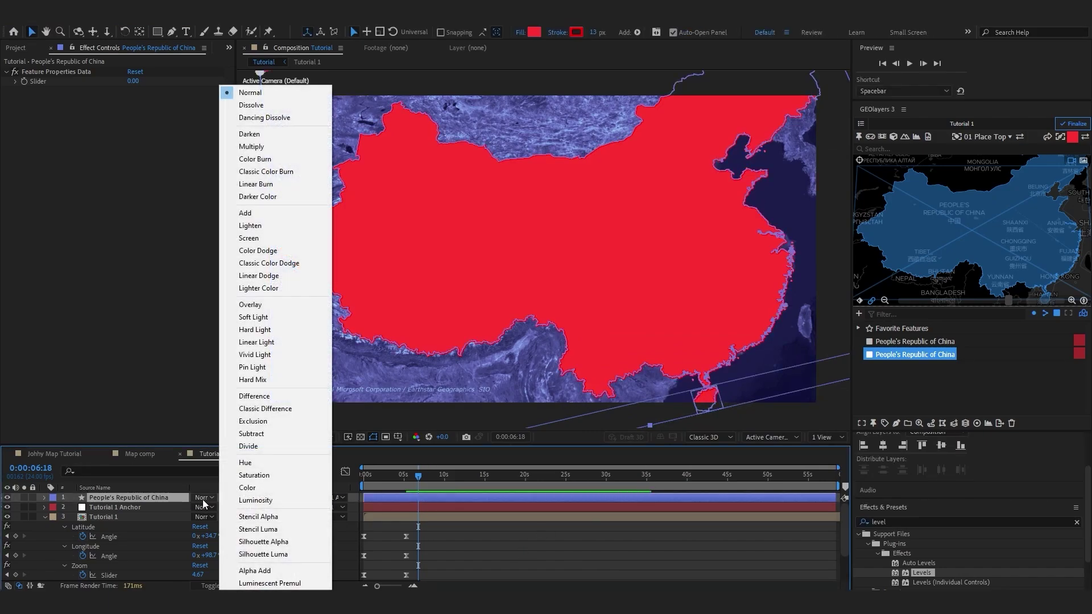
left_click(251, 147)
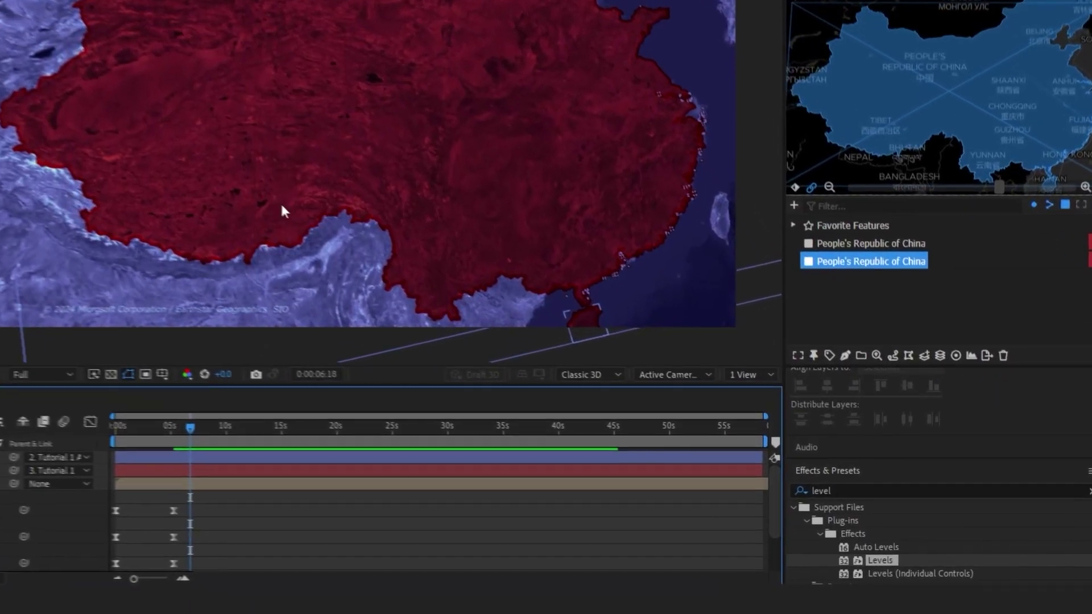
Find the Glow effect and apply it to the People's Republic of China layer
left_click(919, 523)
type("glow")
left_click_drag(865, 543, 23, 435)
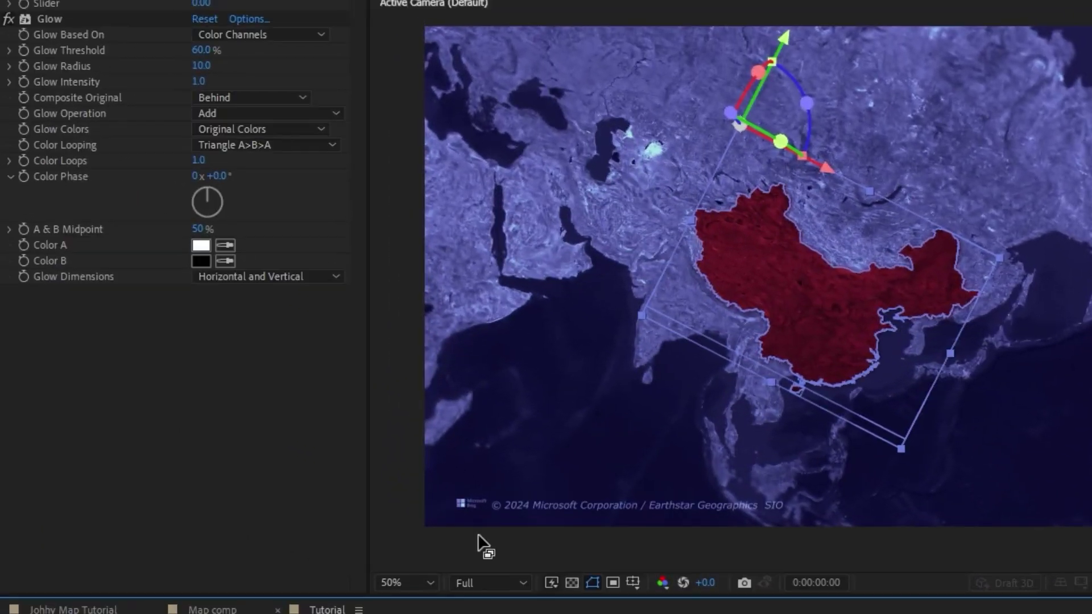
Keyframe Glow Threshold on the China layer from 0% at 0 seconds to 100% at 0:00:03:06
left_click(23, 50)
left_click_drag(202, 54, 91, 75)
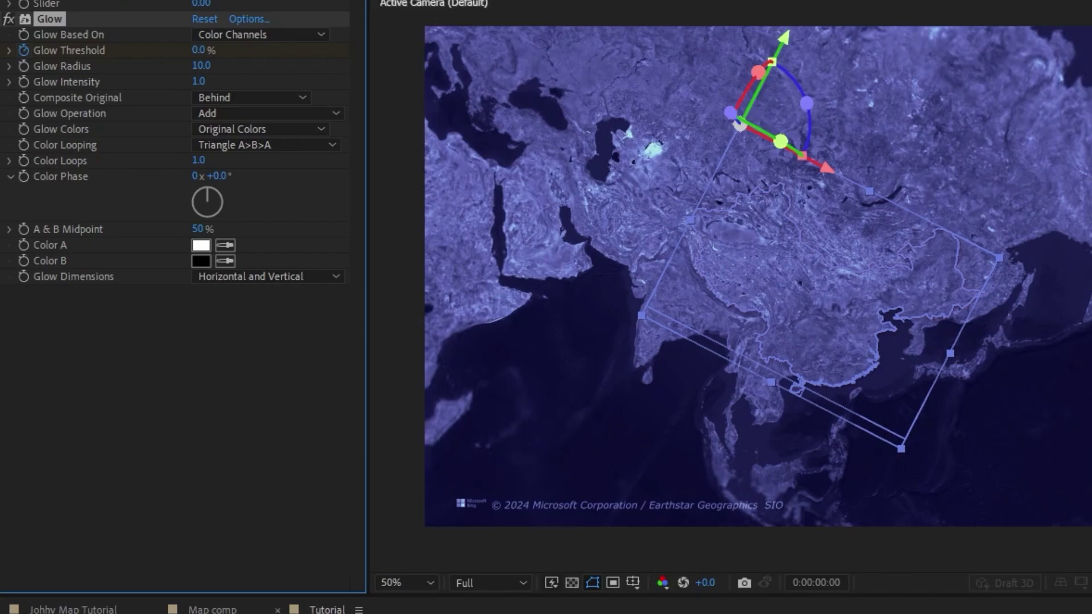
left_click_drag(584, 609, 710, 388)
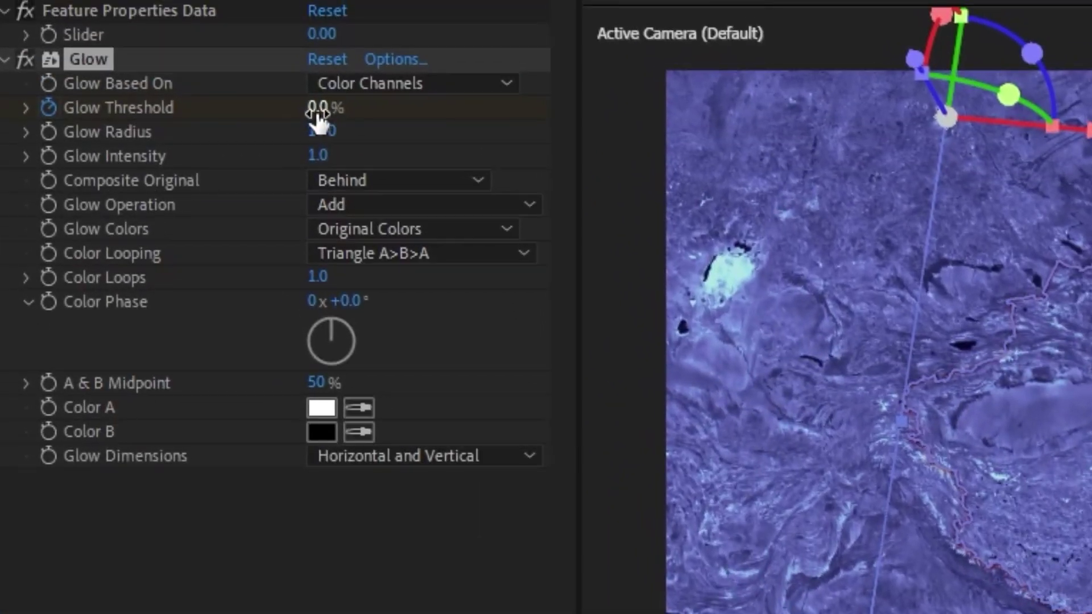
left_click_drag(317, 114, 474, 125)
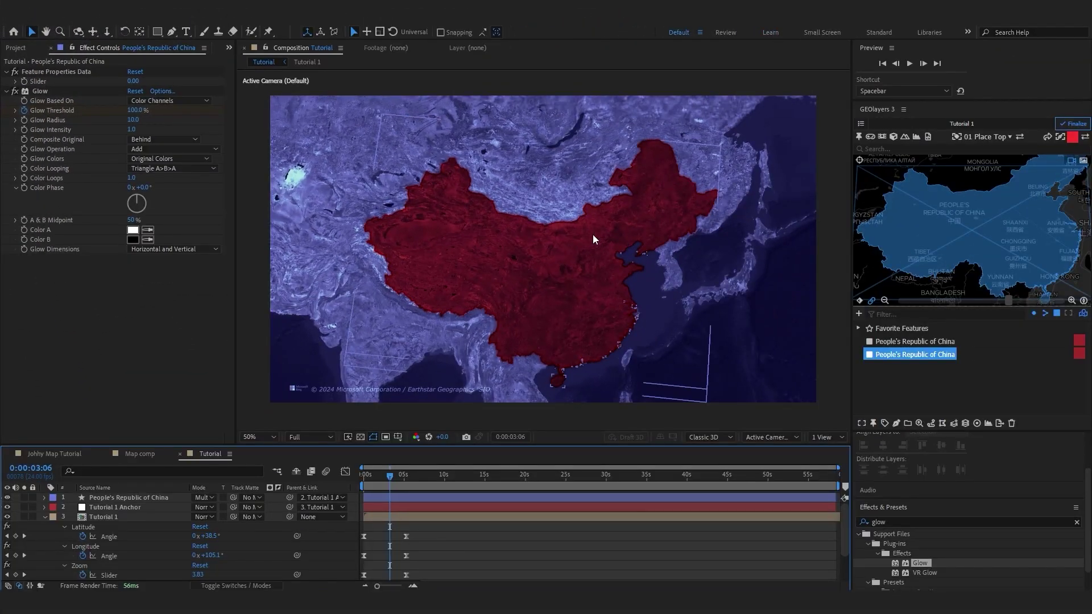
Easy-ease the China layer's Glow Threshold keyframes and preview the animation over about the first 5 seconds
left_click(438, 500)
key("u")
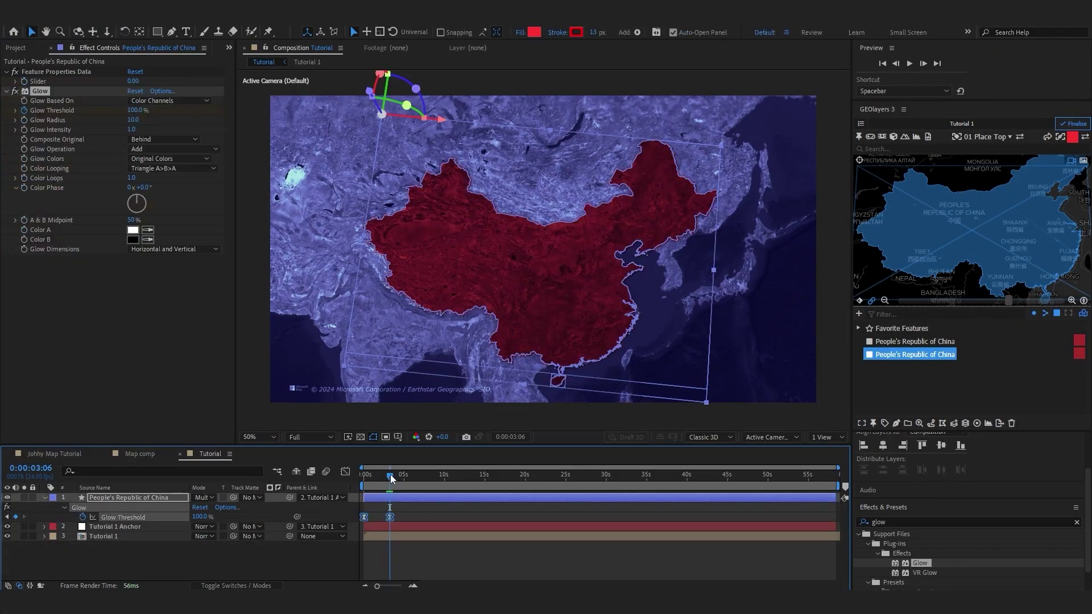
left_click_drag(392, 475, 362, 485)
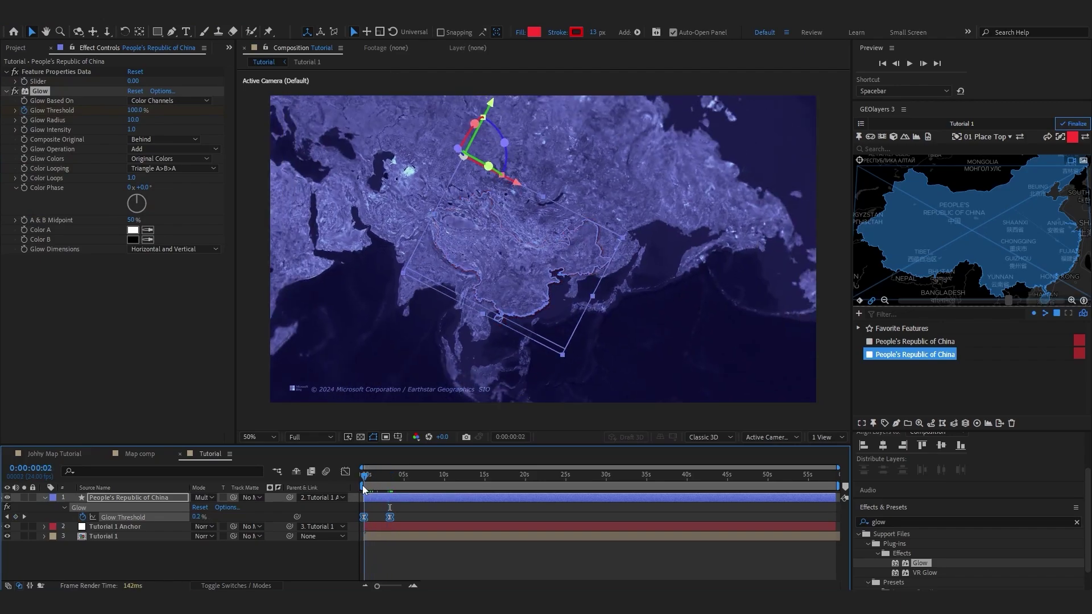
left_click(431, 519)
key("space")
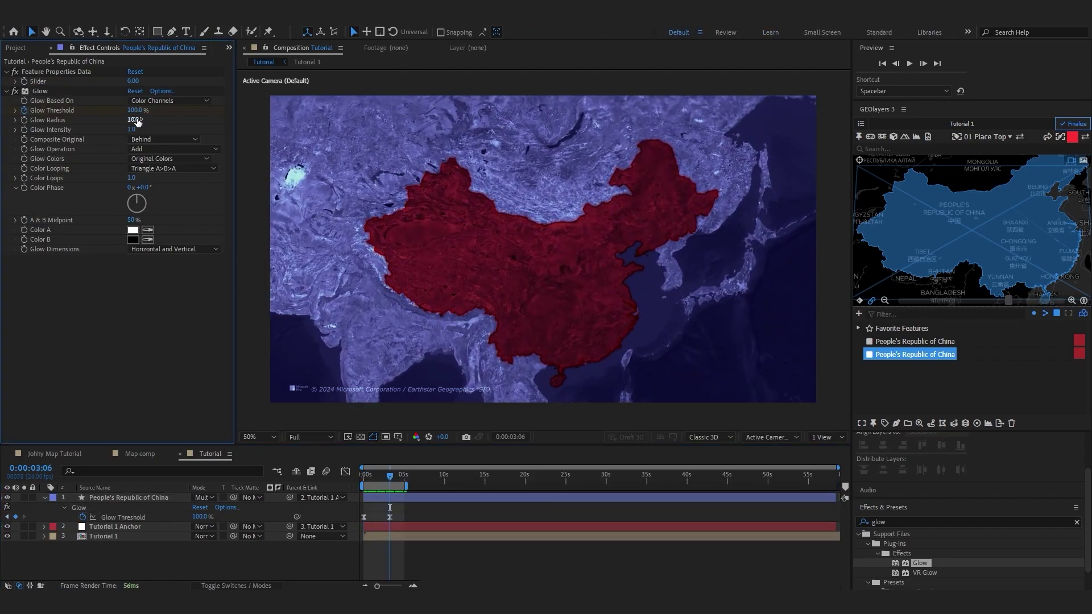
Raise the China layer's Glow Radius to 63 and set its Glow Threshold to 50% at 0:00:03:06
left_click_drag(137, 122, 164, 124)
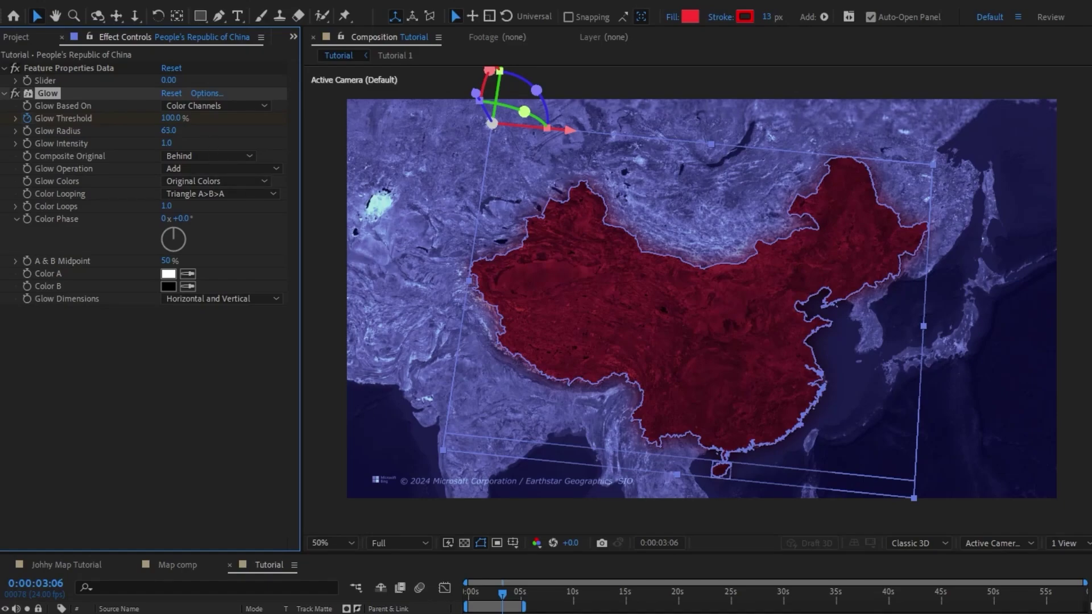
left_click(170, 118)
type("50")
key("Return")
Lower the opacity of the People's Republic of China layer to 83%
mouse_move(505, 599)
left_mouse_down()
mouse_move(483, 602)
mouse_move(503, 604)
left_mouse_up()
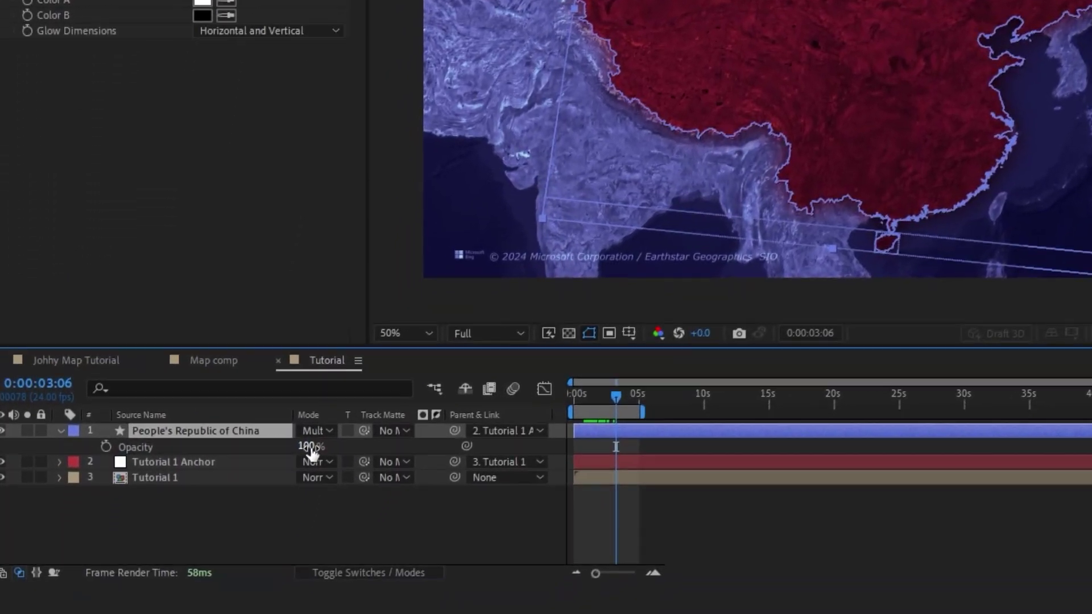
left_click_drag(309, 449, 354, 454)
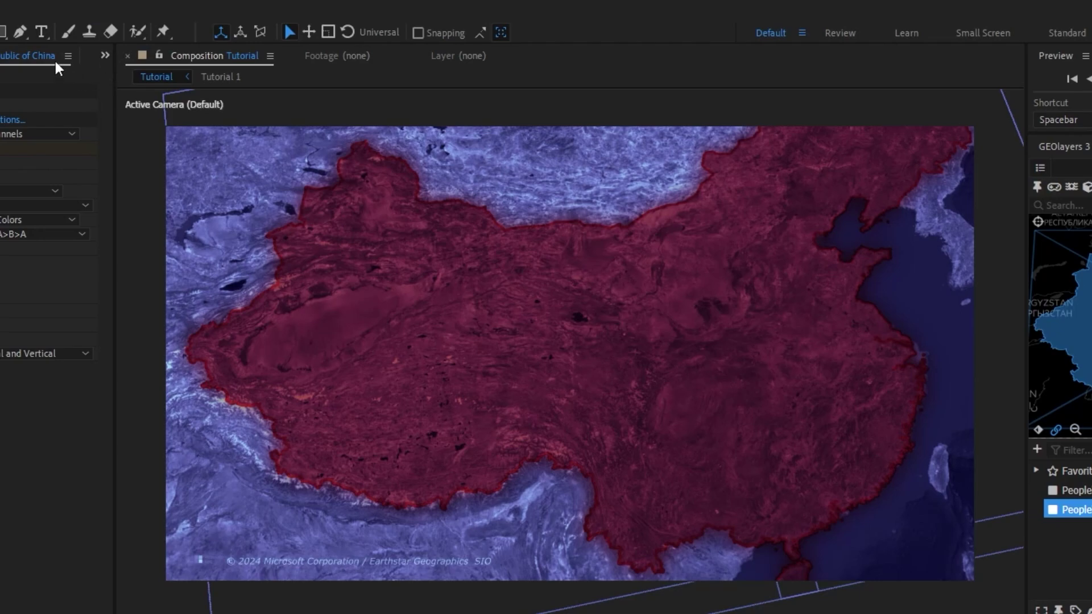
Add a text layer reading CHINA over the highlighted country
left_click(41, 32)
left_click(427, 406)
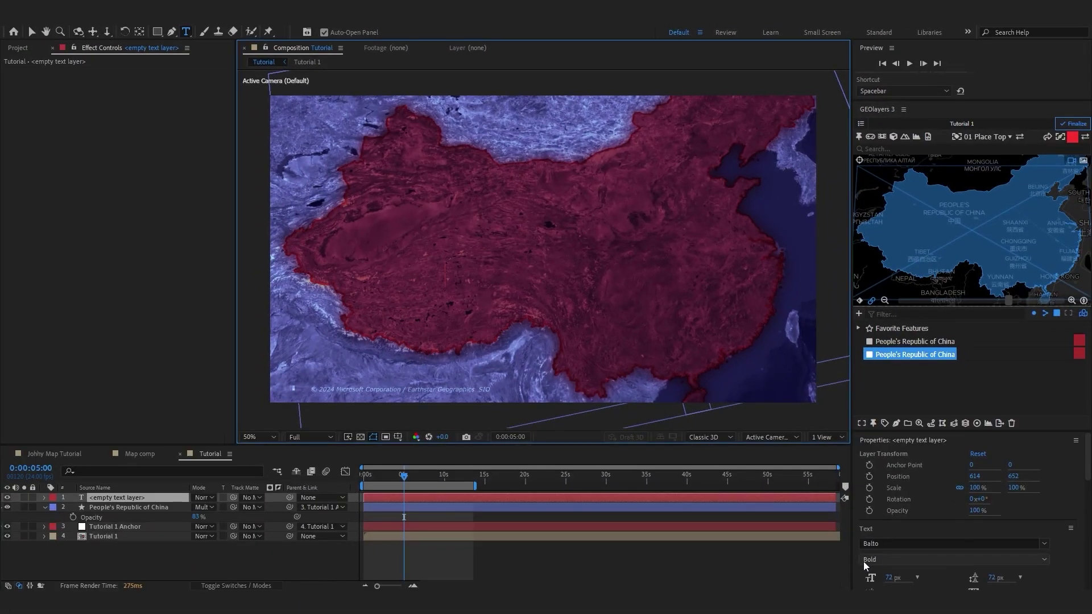
type("CHINA")
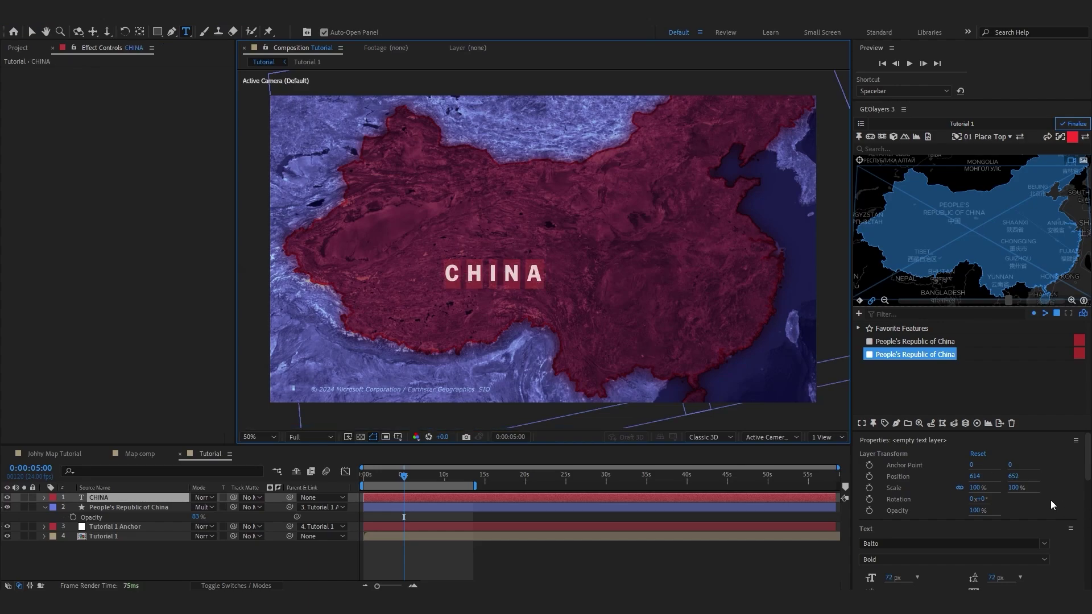
Set the CHINA text's tracking to 400
scroll(1052, 504, "down", 3)
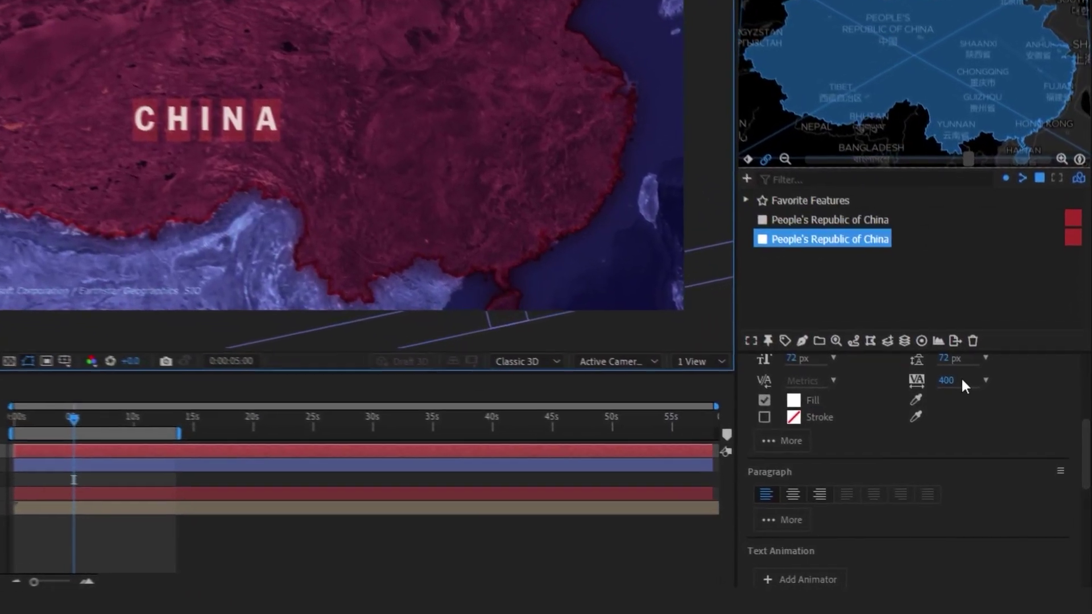
left_click(1018, 447)
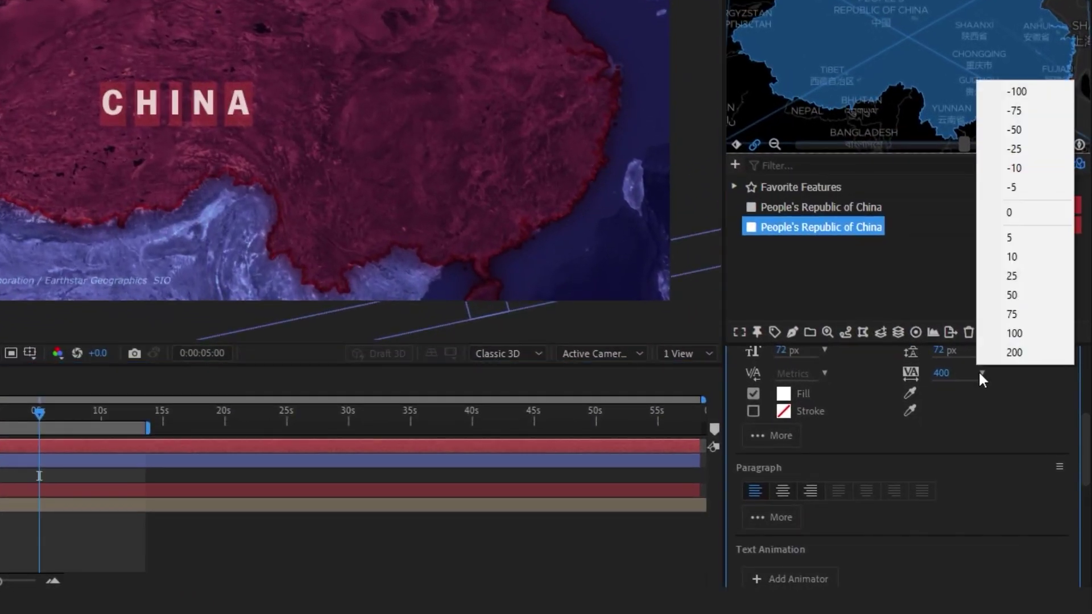
left_click(1020, 353)
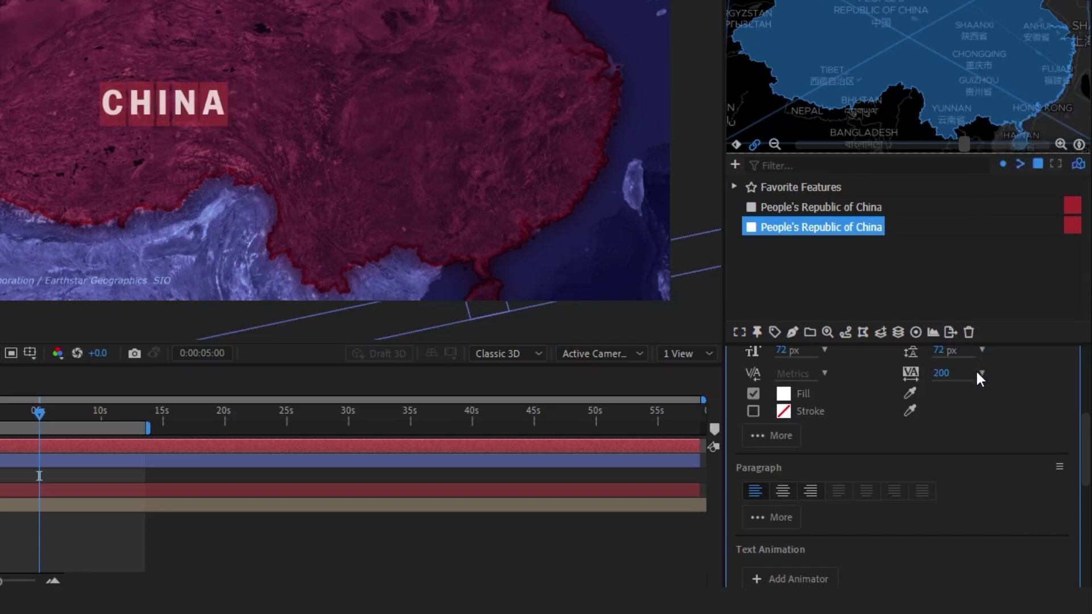
left_click(942, 373)
type("400")
key("Return")
Reposition the CHINA text toward the middle of the country
left_click(195, 557)
left_click(248, 104)
left_click_drag(249, 101, 345, 84)
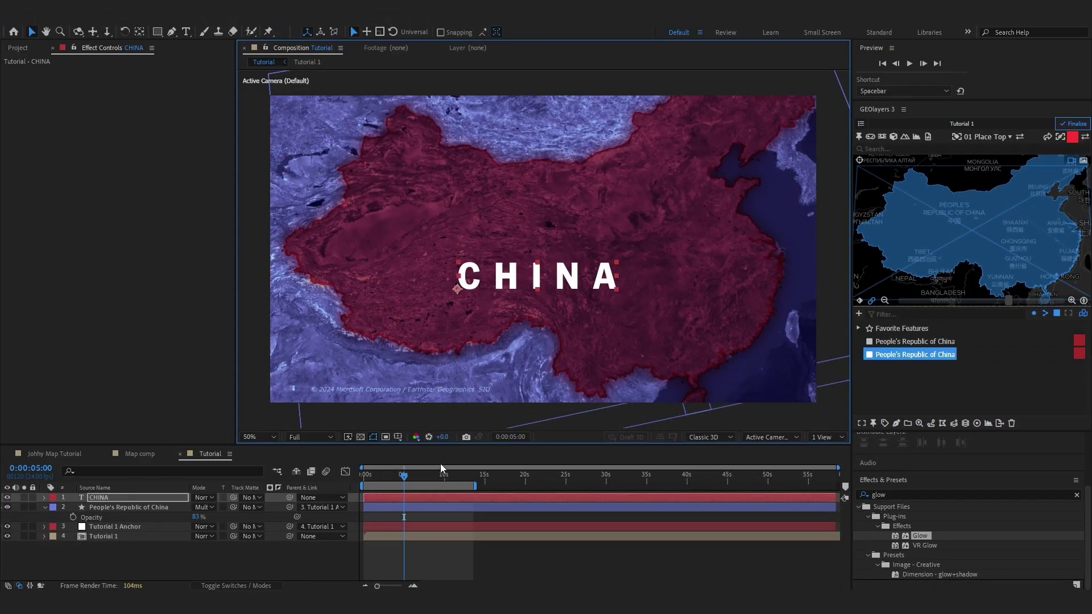
Shift the CHINA text layer to start at 0:00:05:07, where the map's movement keyframes end
left_click(65, 461)
key("u")
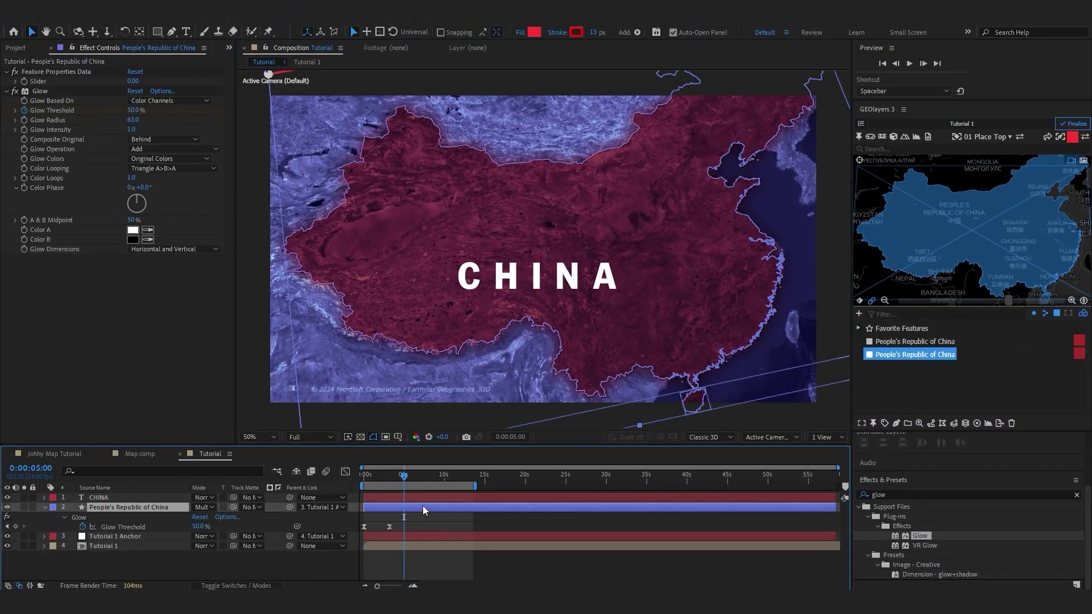
left_click(405, 475)
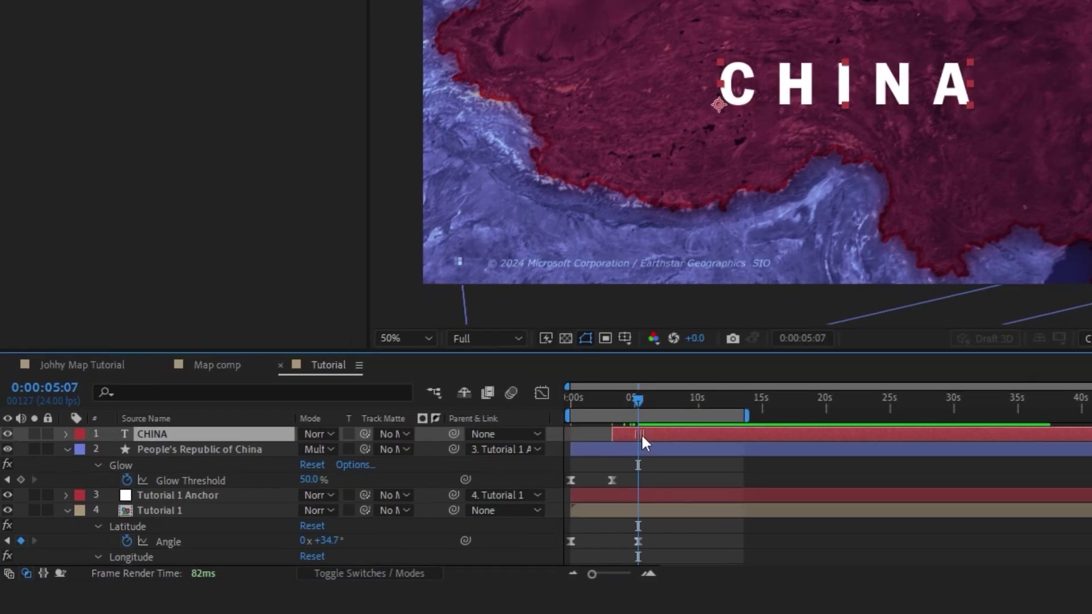
Keyframe the CHINA text's opacity from 0% at 0:00:05:07 to 100% at 0:00:05:18
key("t")
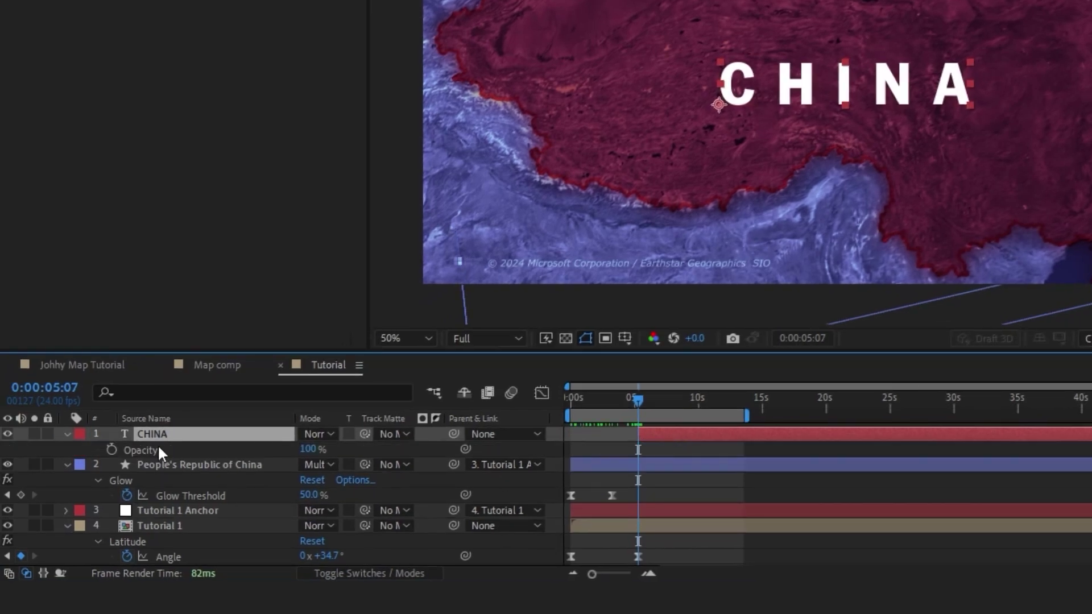
left_click(111, 449)
left_click_drag(307, 450, 216, 455)
left_click_drag(640, 397, 645, 400)
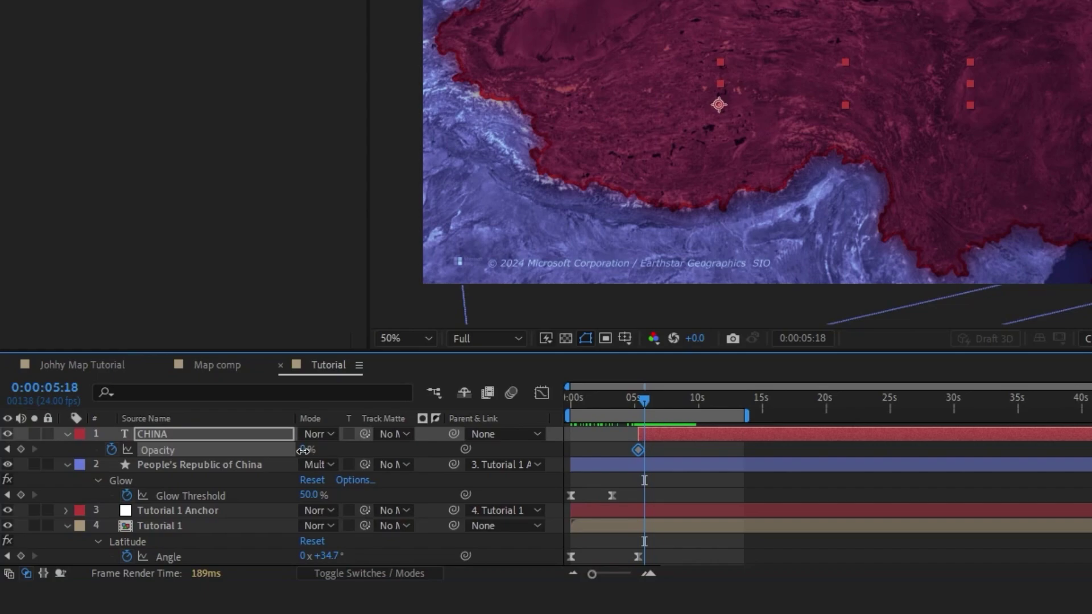
left_click_drag(307, 449, 398, 452)
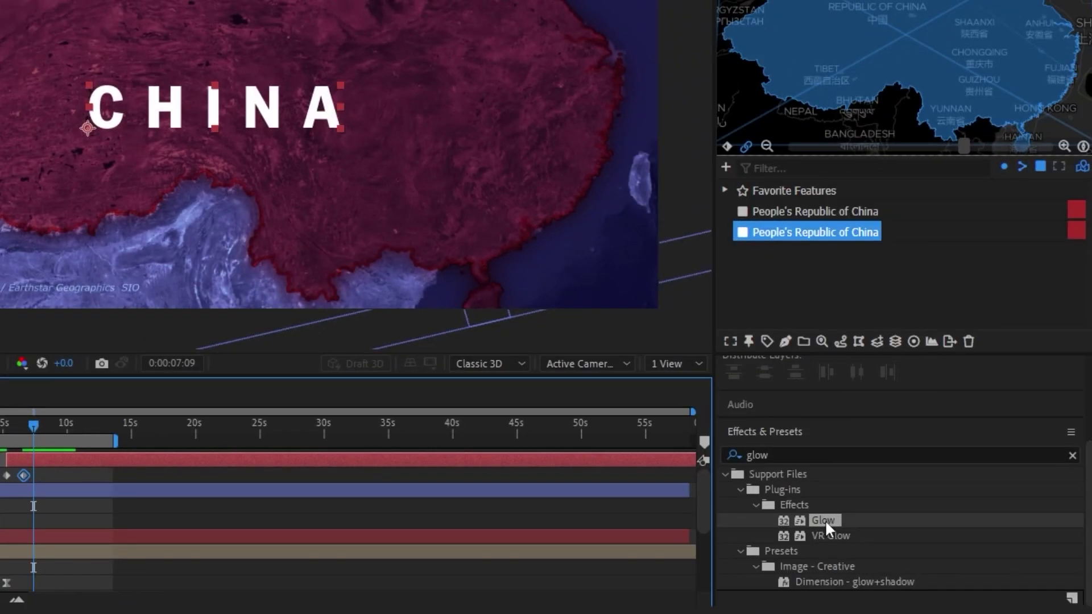
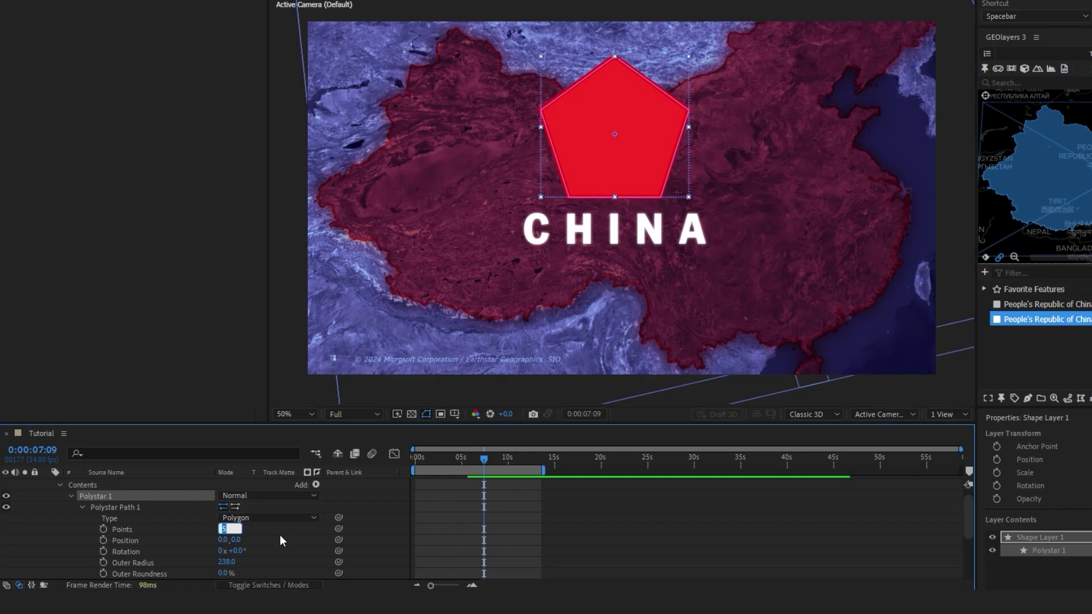
Try 7 points on the polygon shape, and set it back to 5
type("7")
key("Return")
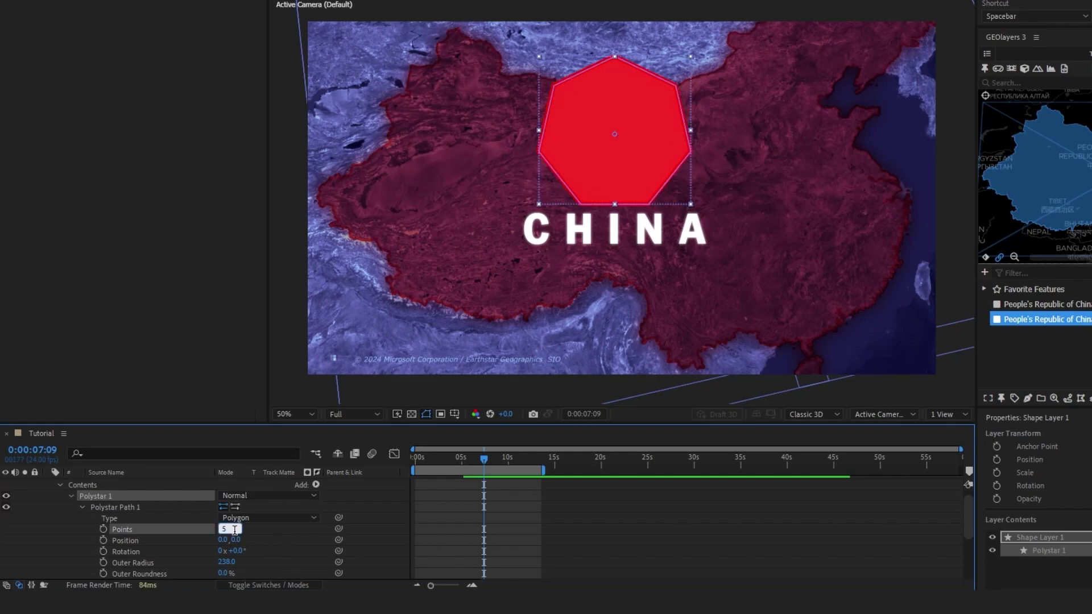
key("Return")
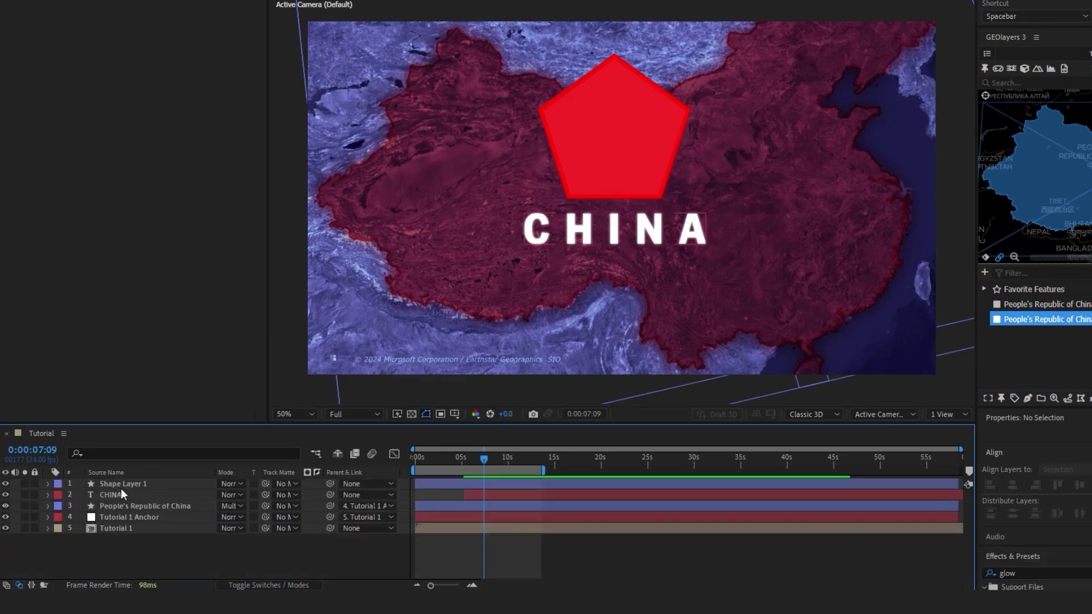
Pre-compose Shape Layer 1 as "Person Icon" and open that composition
left_click(129, 484)
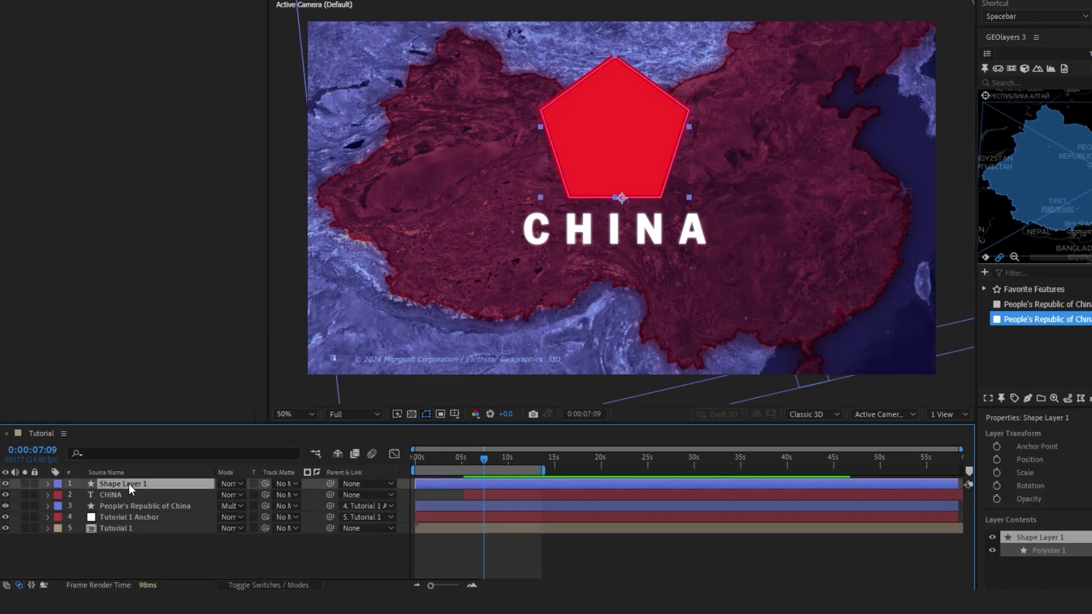
key("ctrl+shift+c")
type("Person Icon")
left_click(671, 333)
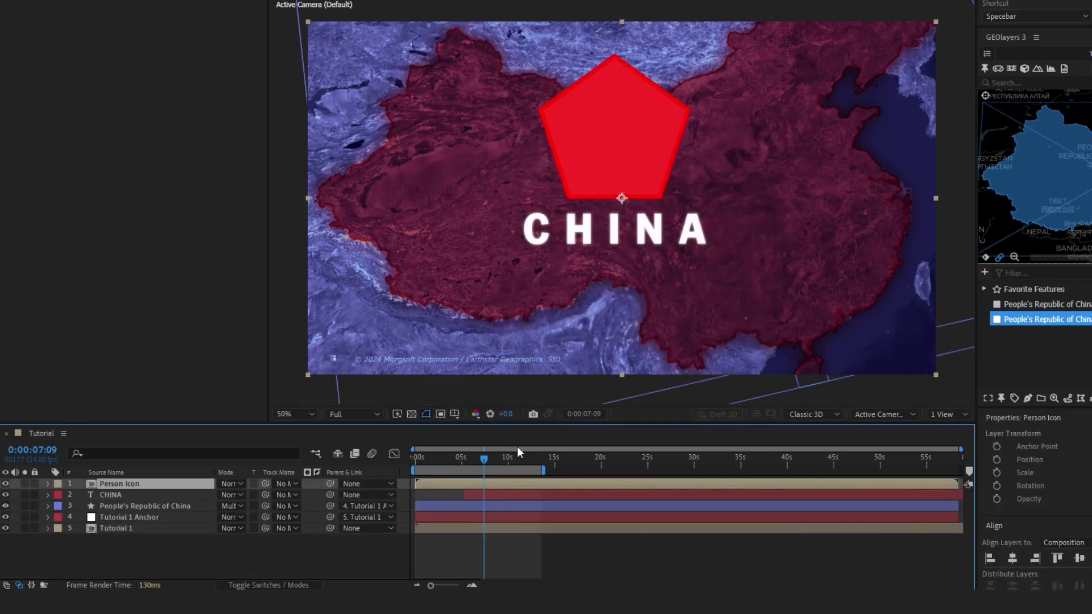
double_click(117, 483)
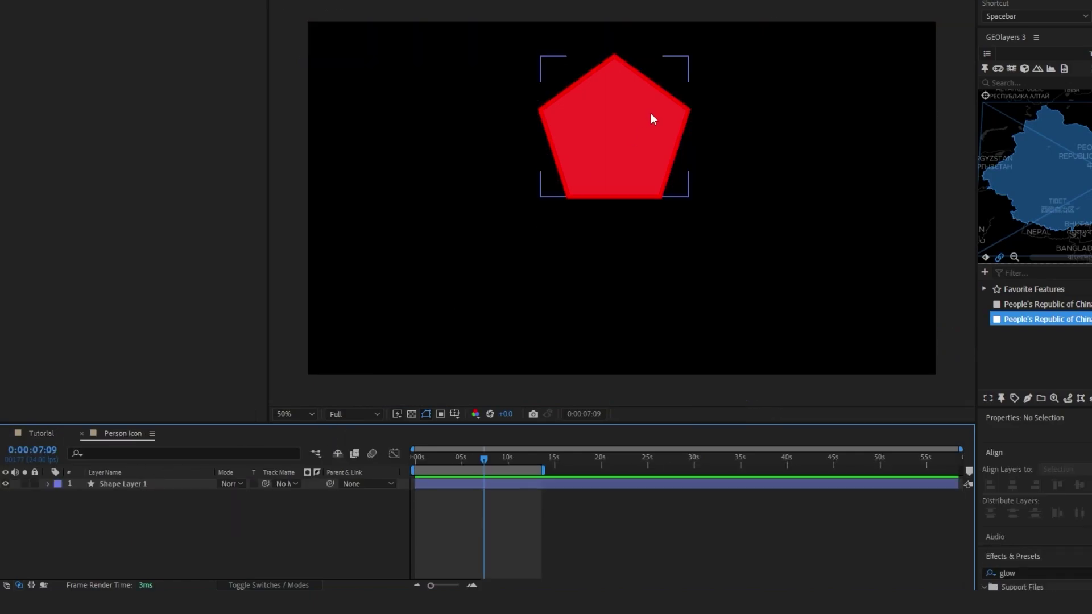
Scale the pentagon to 139% and centre it horizontally and vertically in the Person Icon composition
left_click(630, 143)
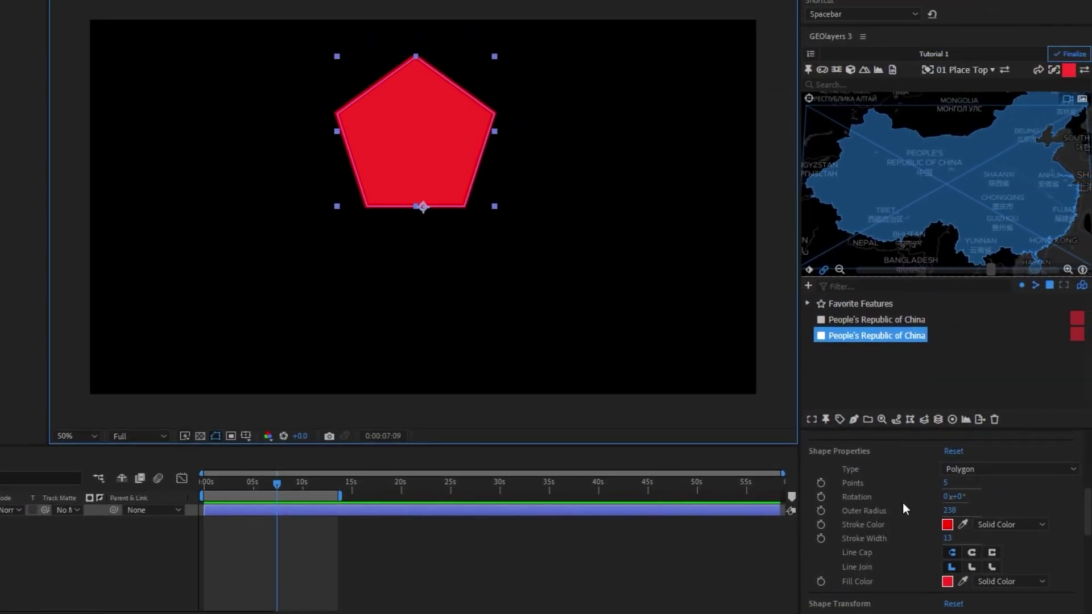
left_click(838, 480)
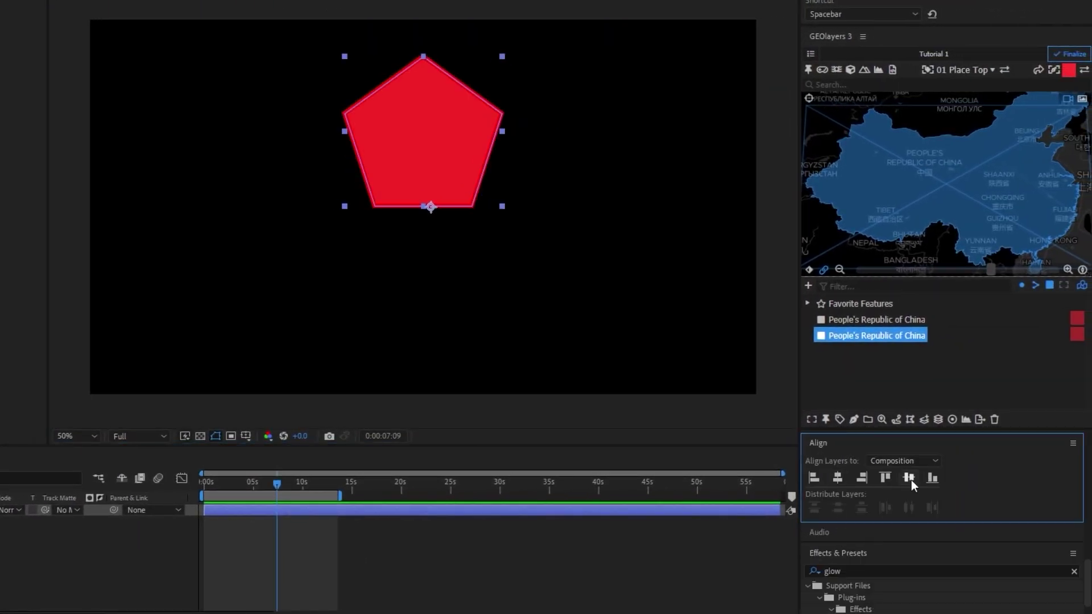
left_click(911, 480)
key("s")
left_click_drag(37, 522, 60, 522)
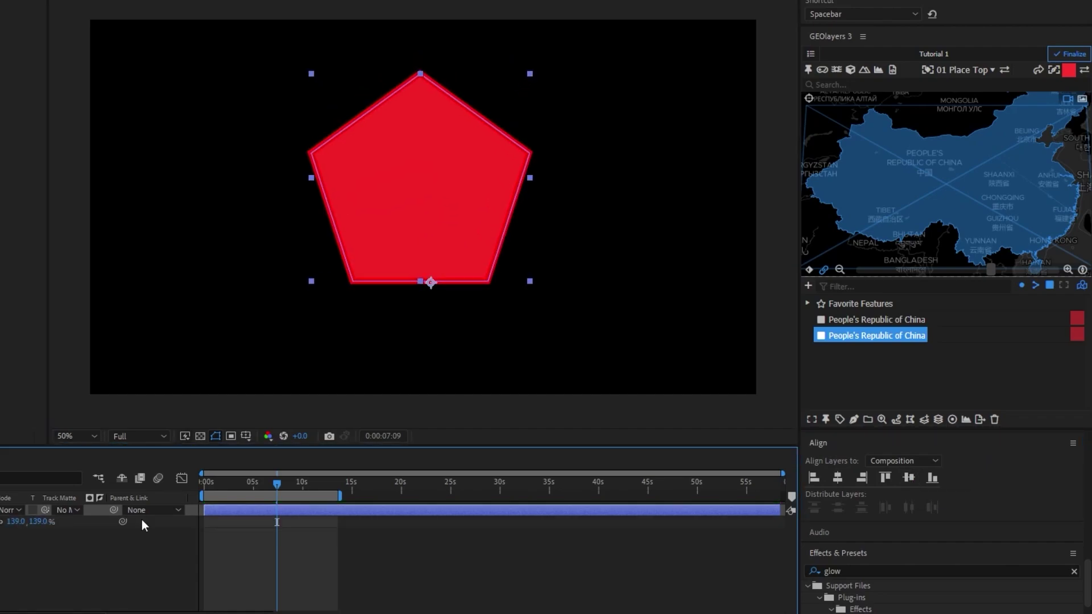
left_click(908, 478)
left_click(460, 585)
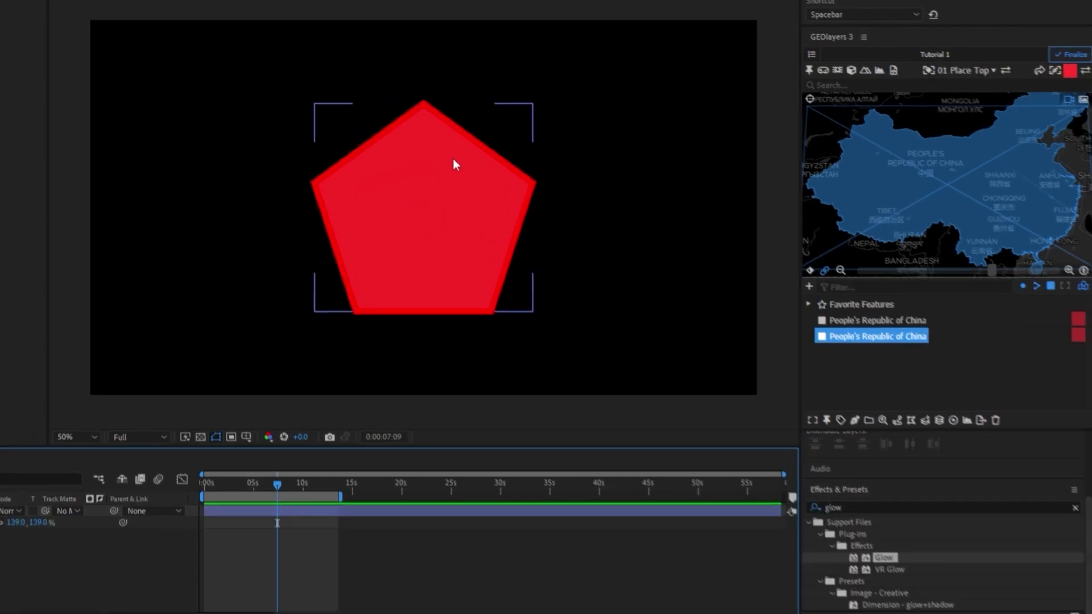
Remove the pentagon's fill and set its stroke colour to white (FFFFFF)
left_click(449, 159)
left_click(398, 29)
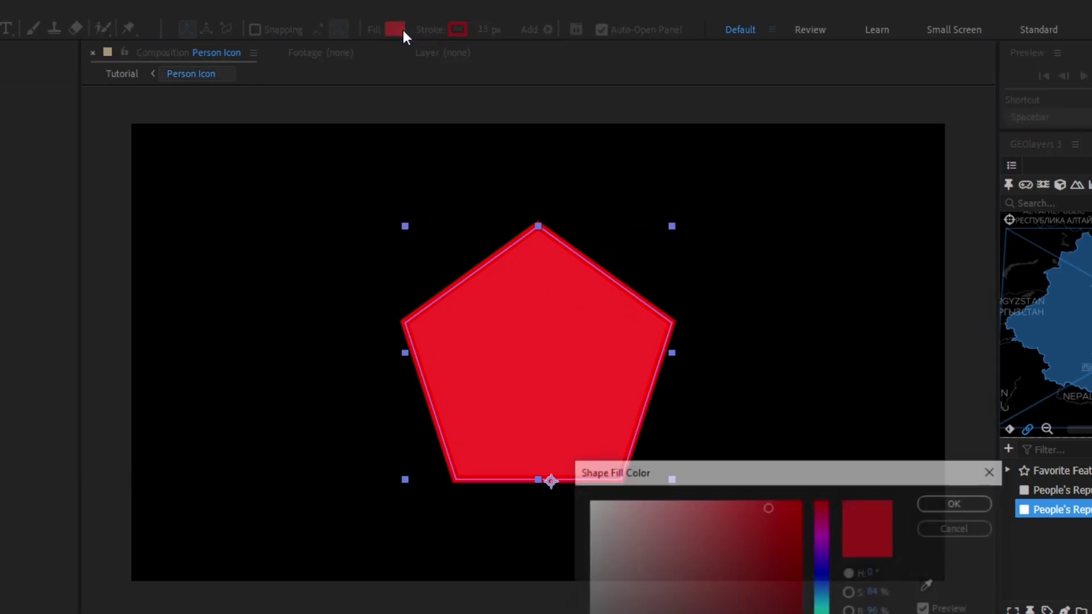
key("Return")
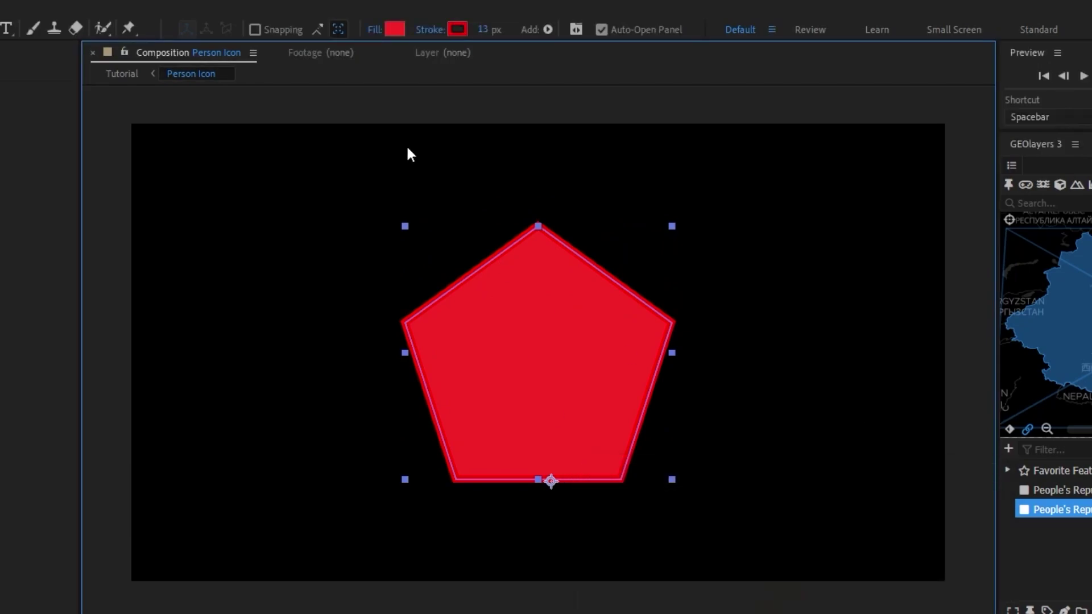
left_click(375, 29)
left_click(456, 382)
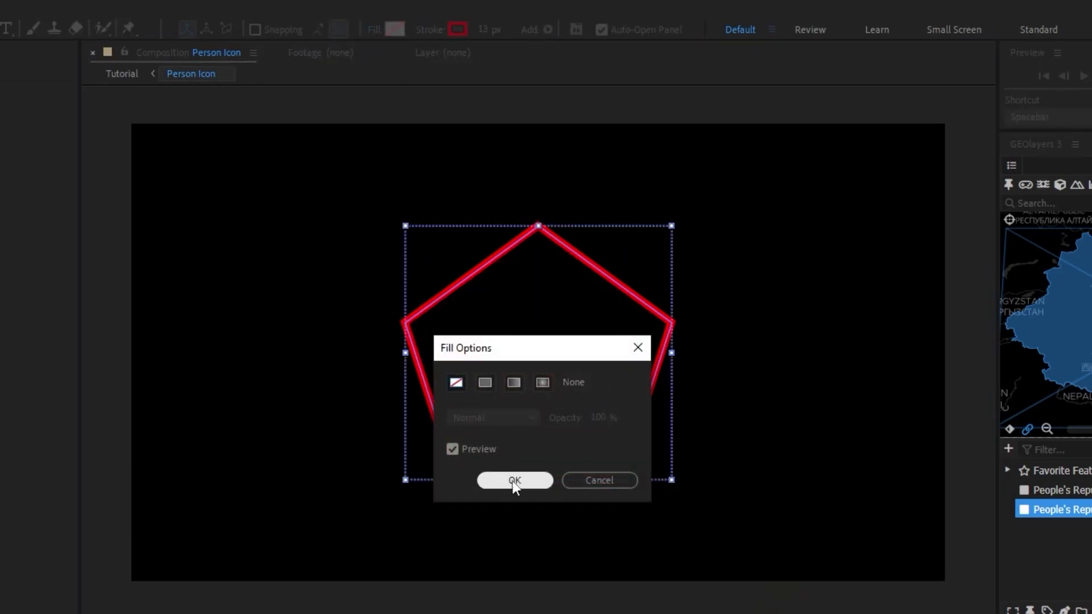
left_click(515, 480)
left_click(457, 29)
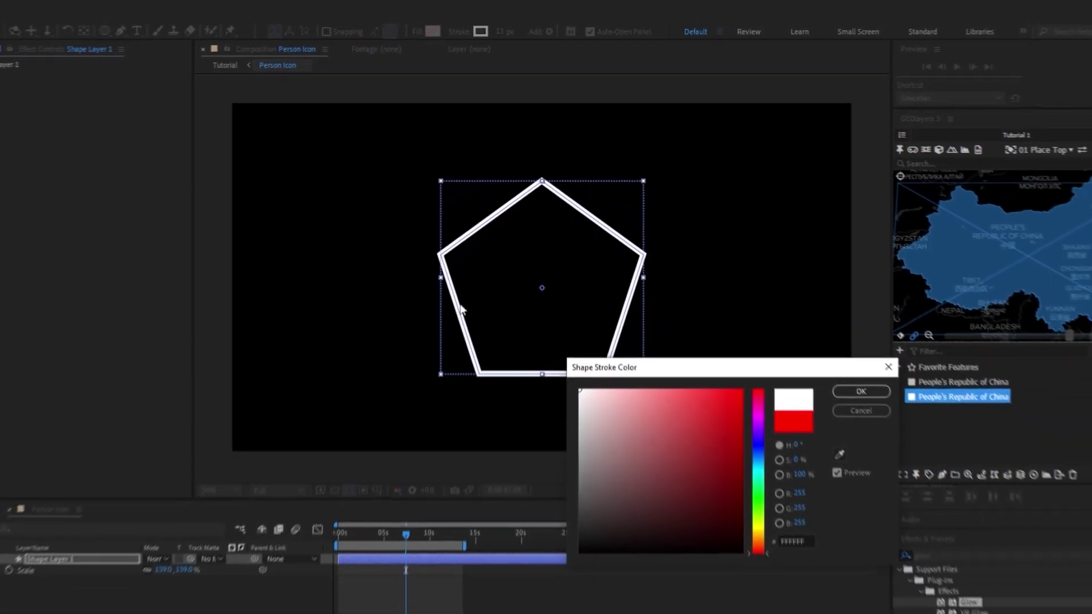
key("Return")
Apply the Glow effect to the pentagon layer and search the effects for "key"
left_click_drag(919, 539, 351, 532)
left_click_drag(442, 504, 451, 509)
type("key")
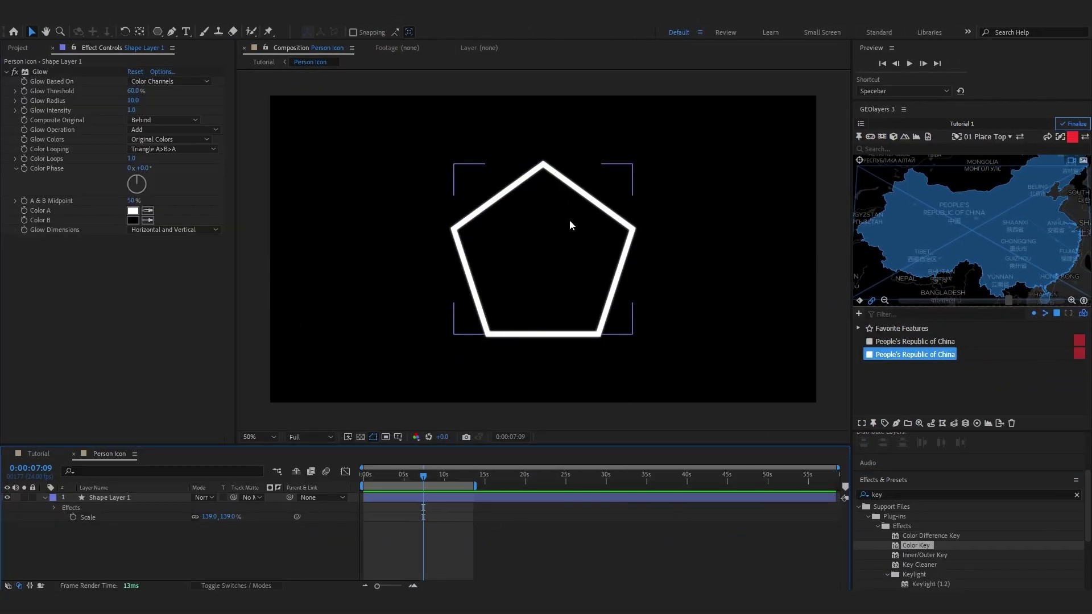
Bring the image xjp.png from the file browser into the Person Icon composition and fit it over the pentagon
key("alt+Tab")
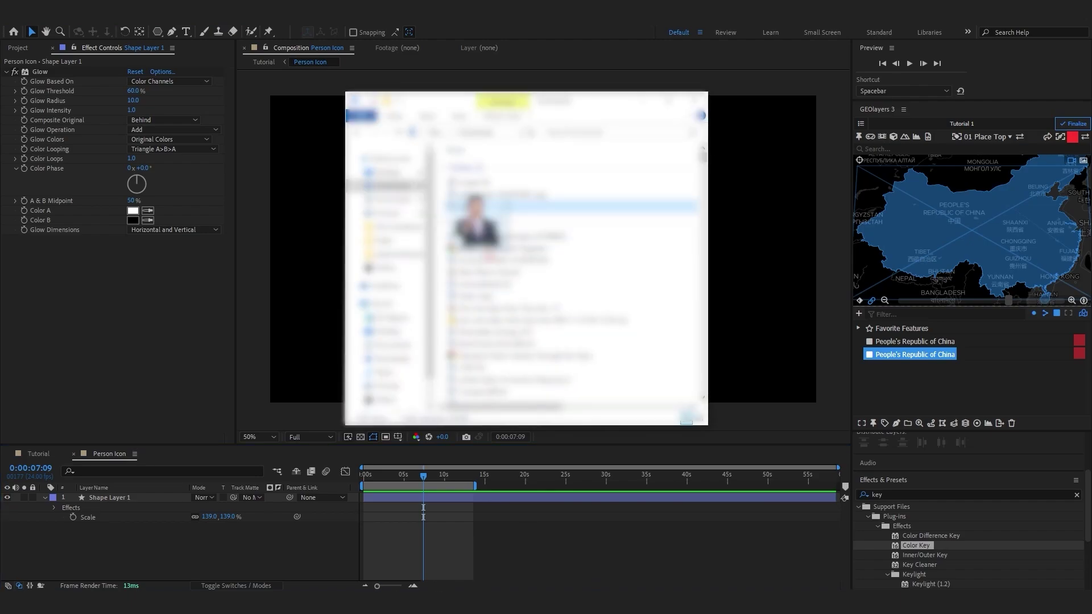
left_click_drag(462, 206, 507, 490)
left_click_drag(653, 252, 629, 269)
left_click_drag(561, 289, 558, 280)
left_click_drag(625, 242, 633, 244)
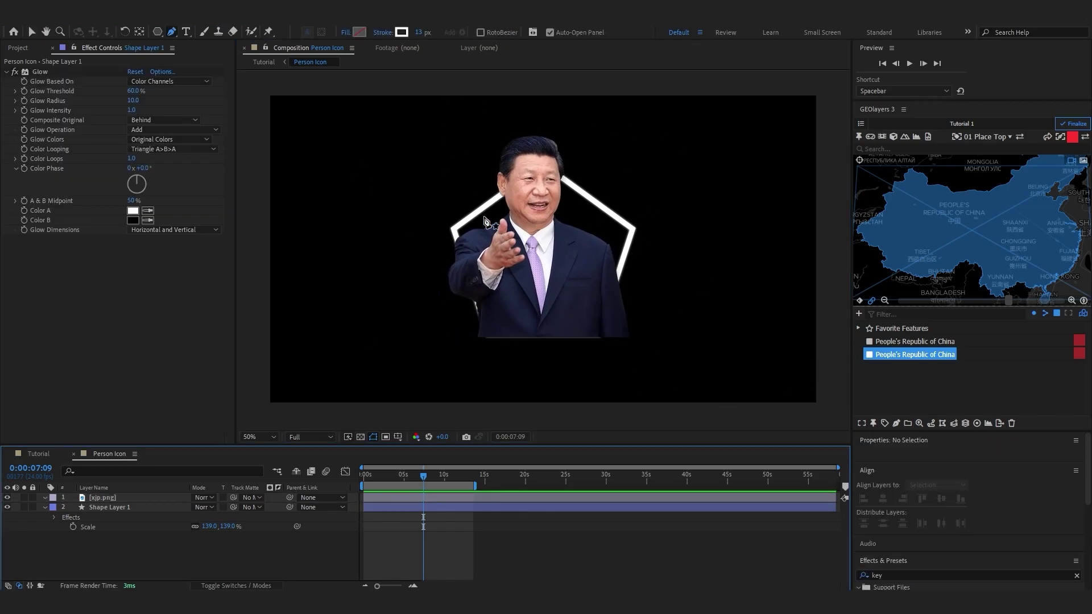
Mask the part of xjp.png outside the pentagon's lower-left edge and set the mask to Subtract
left_click(114, 498)
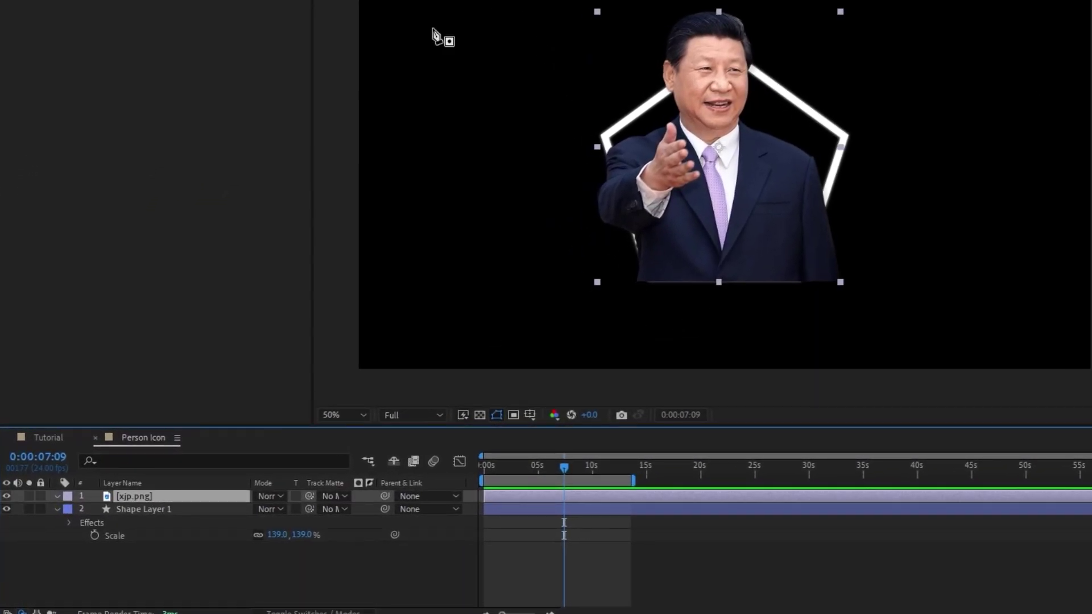
left_click(606, 138)
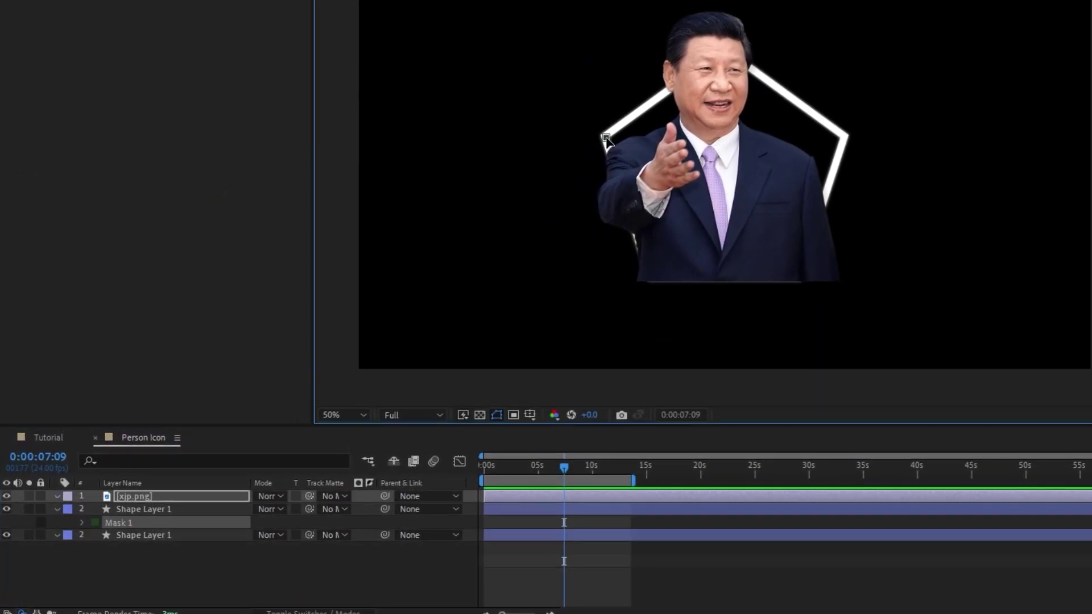
left_click(610, 312)
left_click(537, 221)
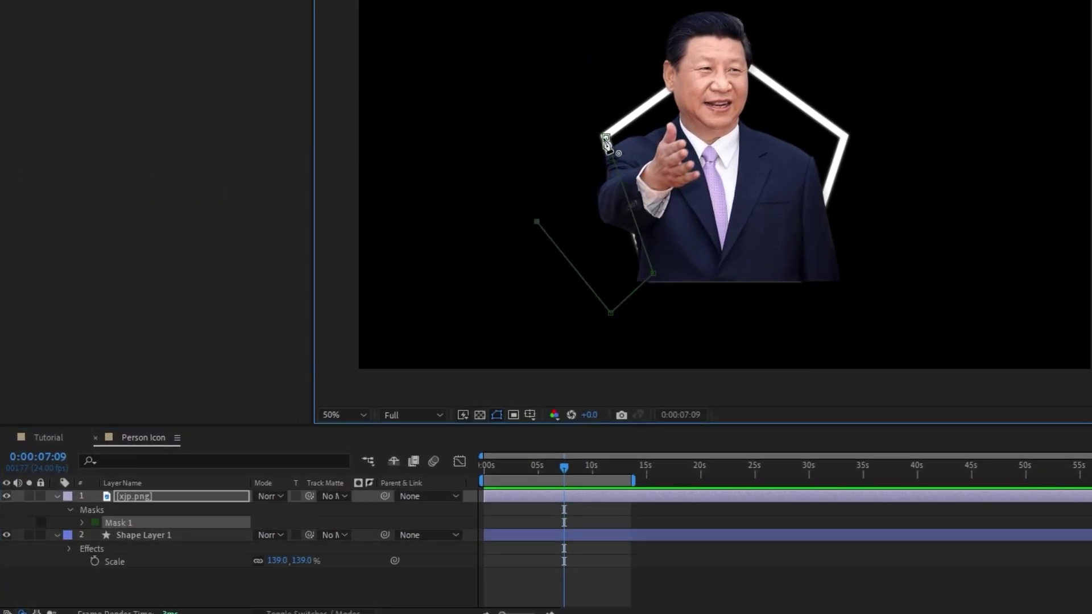
left_click(606, 138)
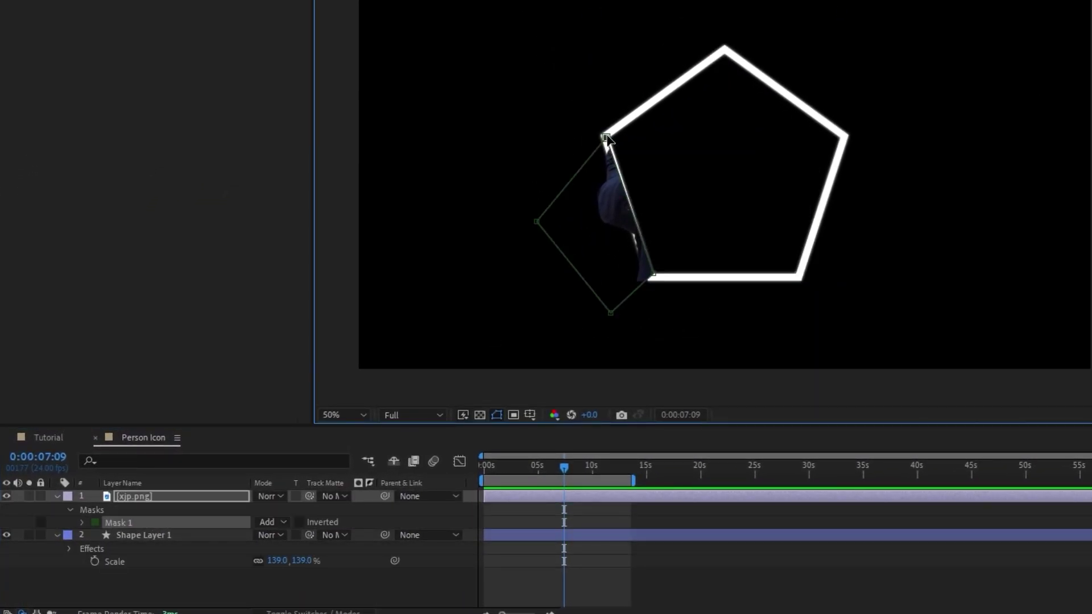
left_click(275, 525)
key("s")
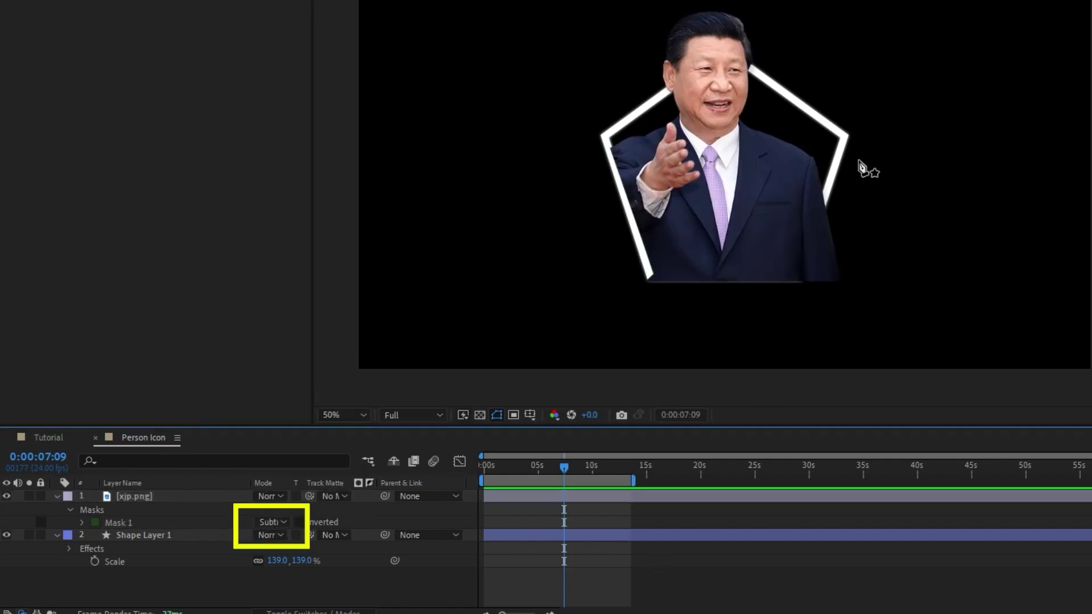
Cut away the part of xjp.png outside the pentagon's lower-right edge with a second subtracting mask
left_click(833, 159)
left_click(796, 277)
left_click(817, 304)
left_click(859, 292)
left_click(833, 159)
left_click(754, 590)
Move the pentagon's Shape Layer 1 above xjp.png in the layer stack
left_click(719, 500)
key("ctrl+[")
key("F2")
left_click_drag(155, 498, 295, 436)
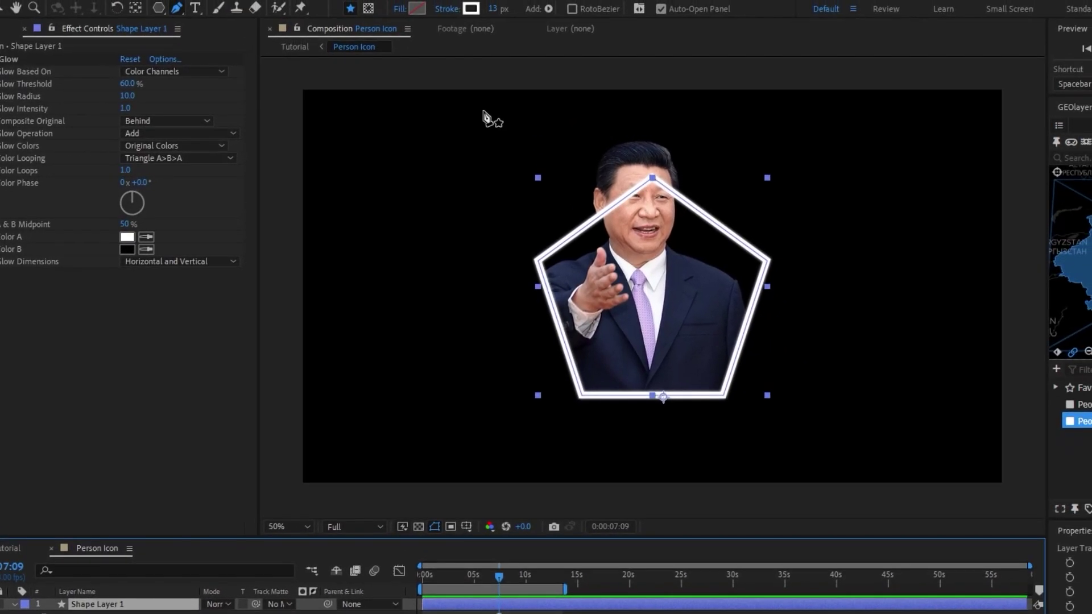
Draw a mask around the head area on the pentagon's Shape Layer 1 and invert it so the head overlaps the frame
left_click(368, 8)
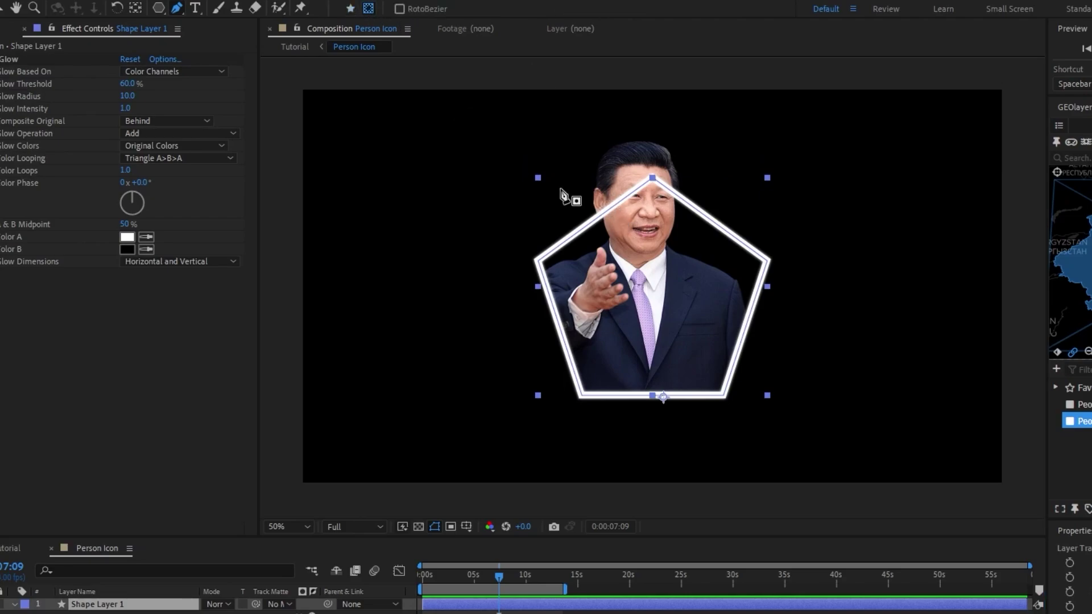
left_click(579, 191)
left_click(601, 226)
left_click(688, 230)
left_click_drag(709, 166, 709, 147)
left_click(579, 192)
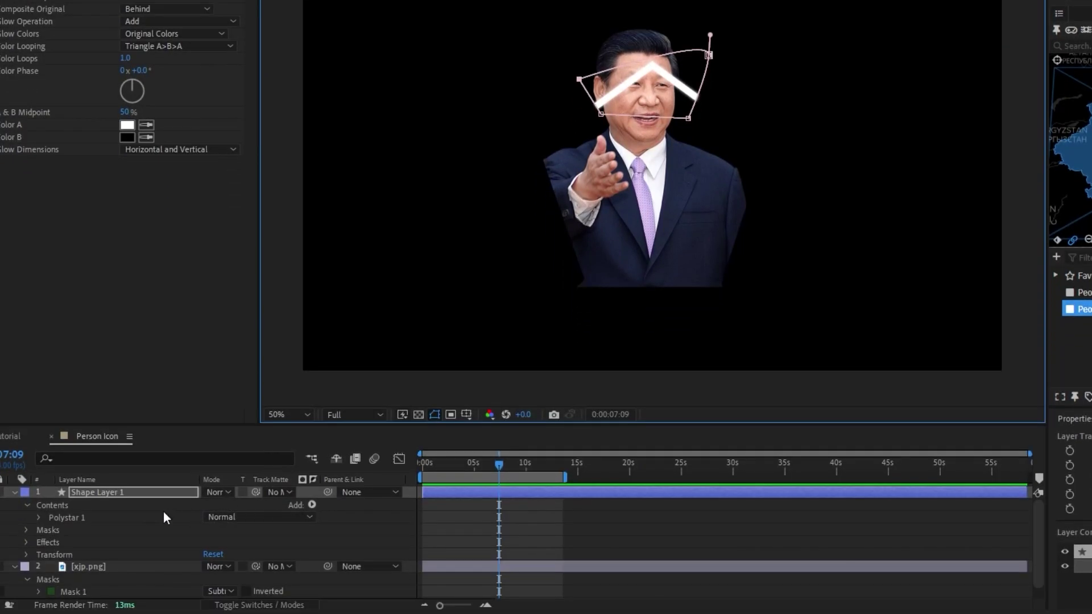
left_click(26, 530)
left_click(246, 542)
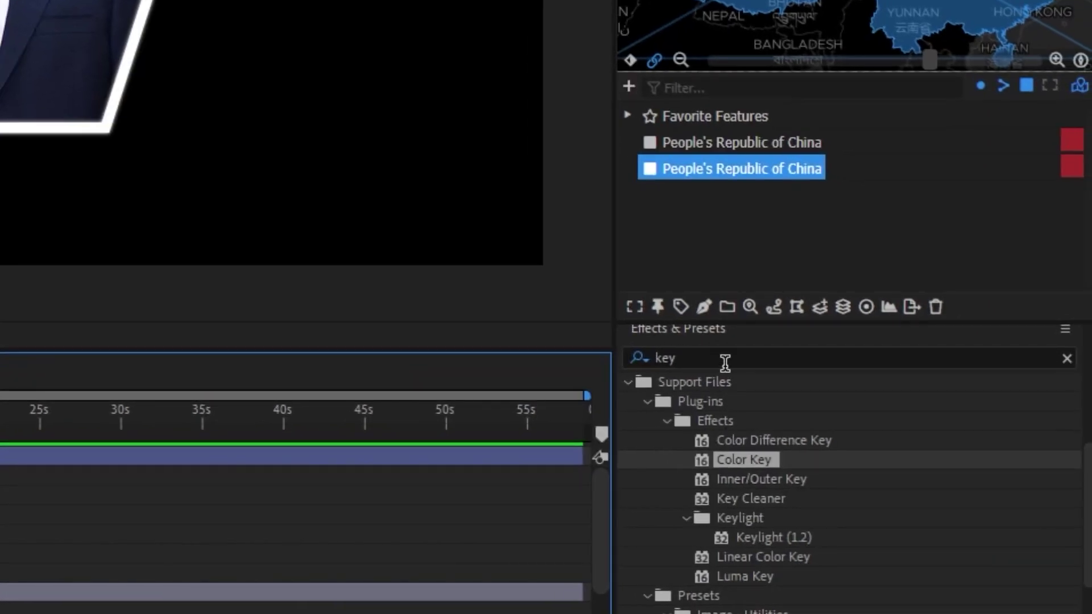
Find the Black & White effect and apply it to the xjp.png layer
left_click(1011, 410)
type("black")
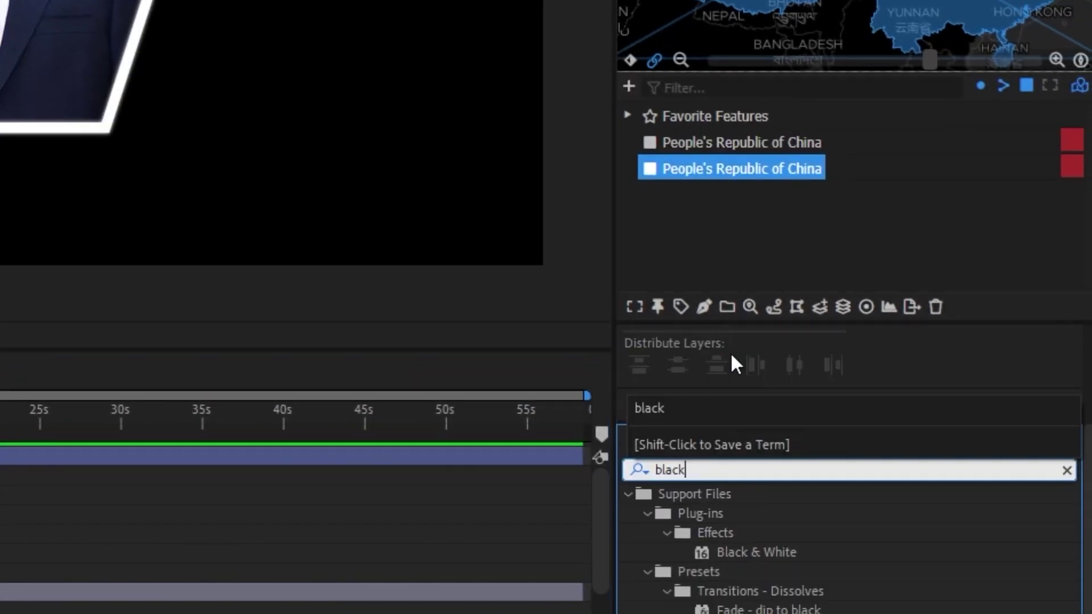
left_click(756, 552)
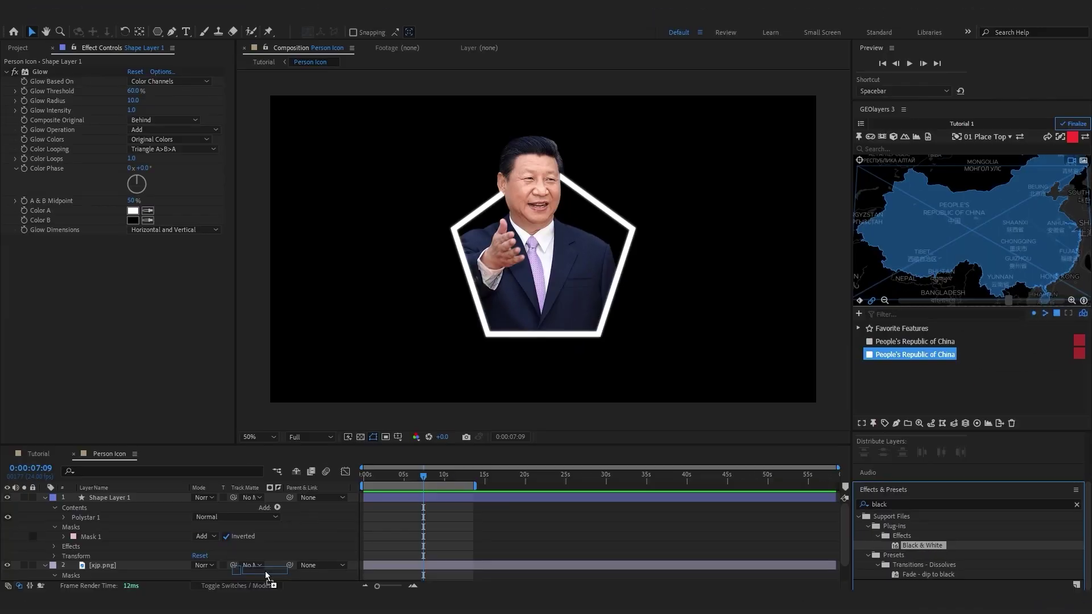
left_click_drag(133, 575, 134, 561)
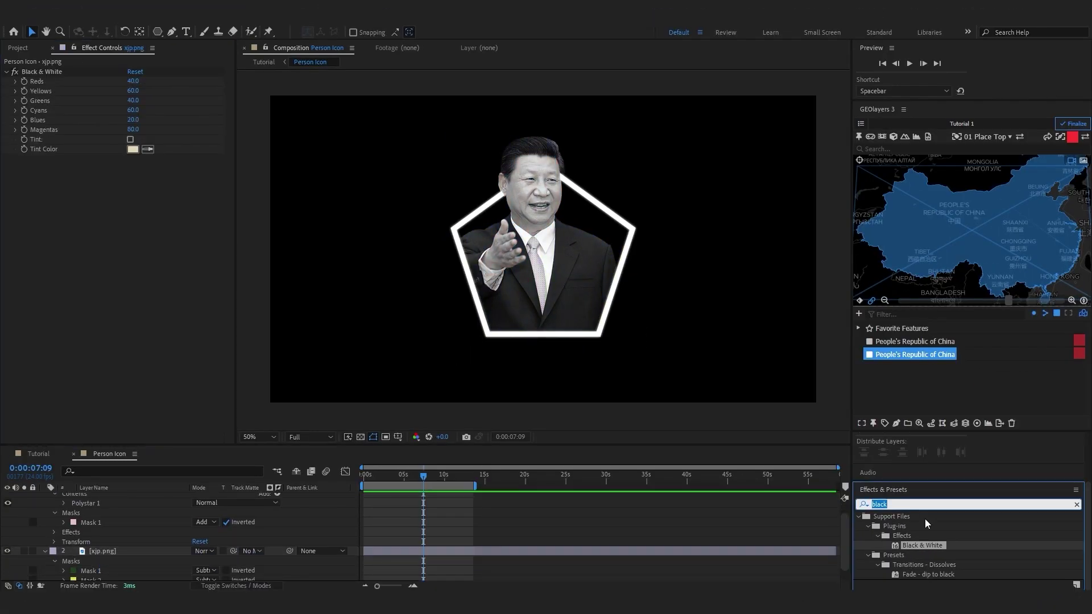
Apply Levels to xjp.png with Input Black 21, Input White 225 and Output White 192
left_click(927, 505)
type("level")
left_click_drag(917, 559, 666, 576)
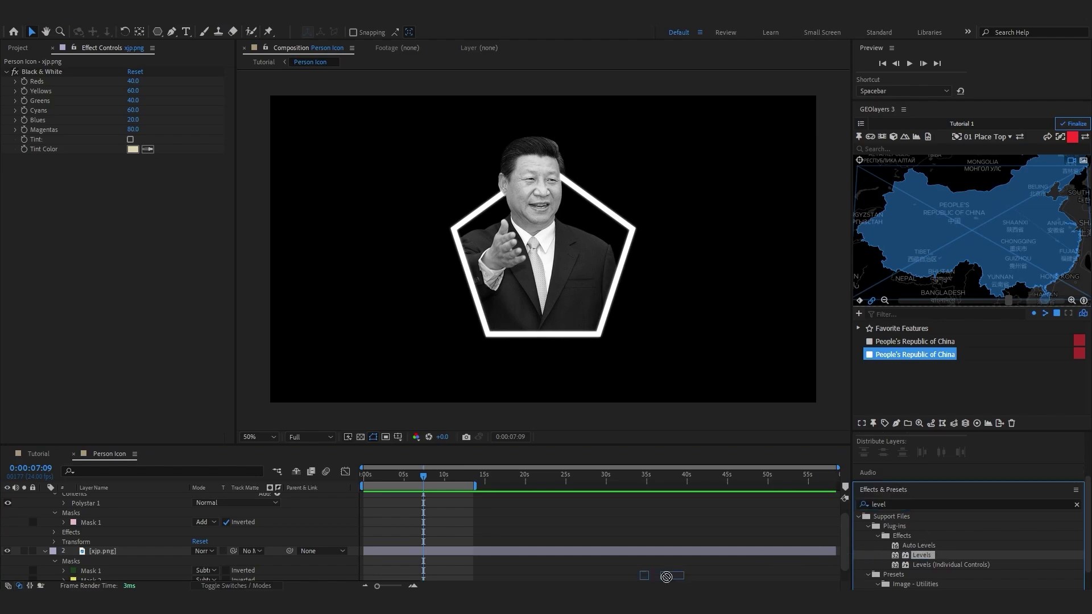
left_click_drag(138, 562, 139, 560)
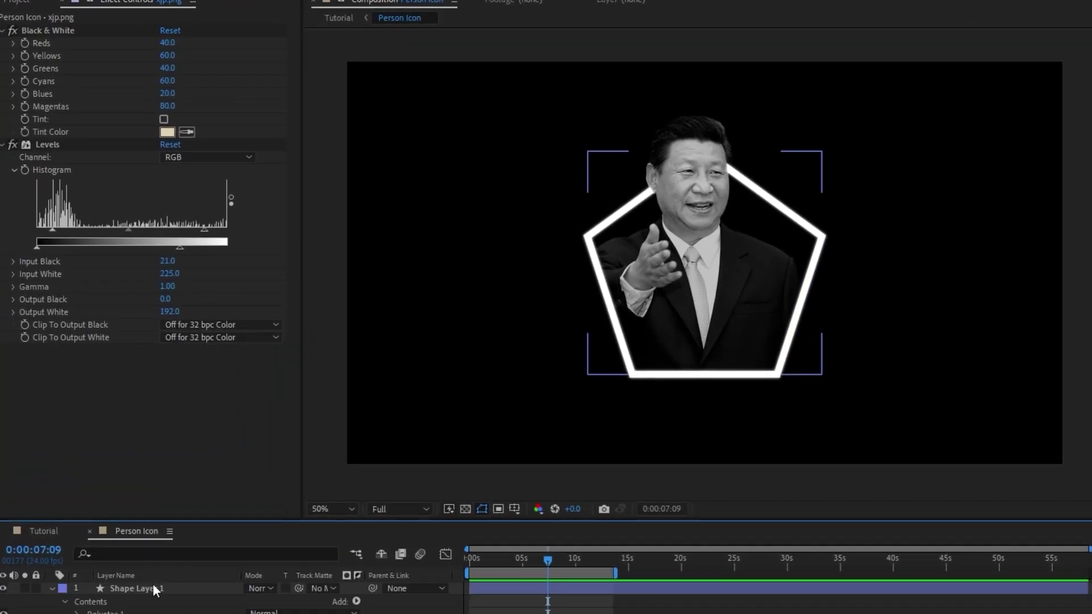
Duplicate the pentagon's Glow effect, setting the first Glow to threshold 19.2% and radius 20, and the copy to radius 68
left_click(112, 501)
left_click_drag(168, 68, 171, 70)
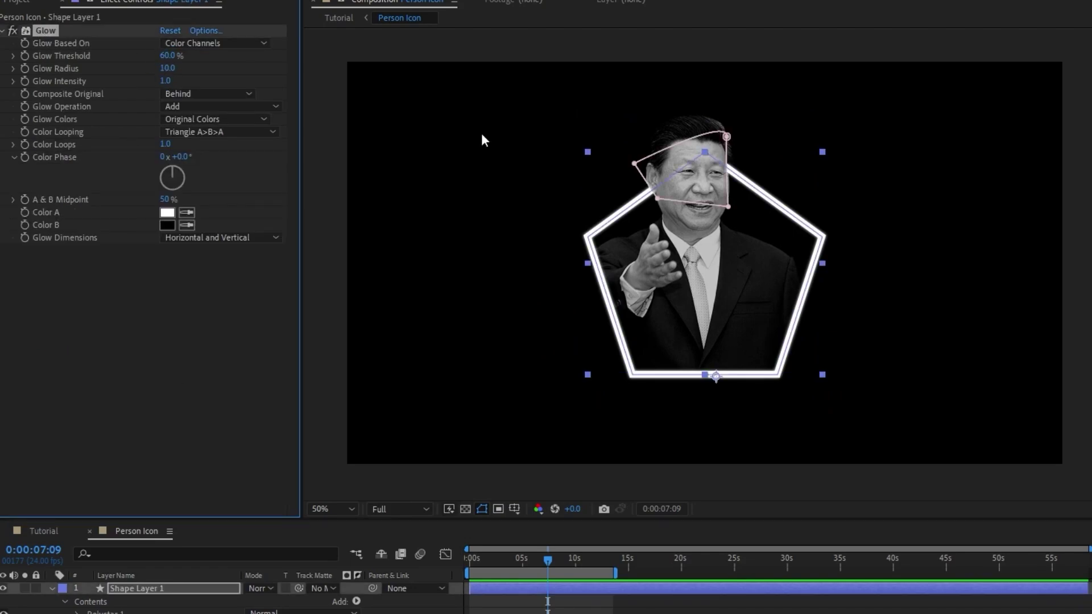
left_click_drag(166, 72, 169, 71)
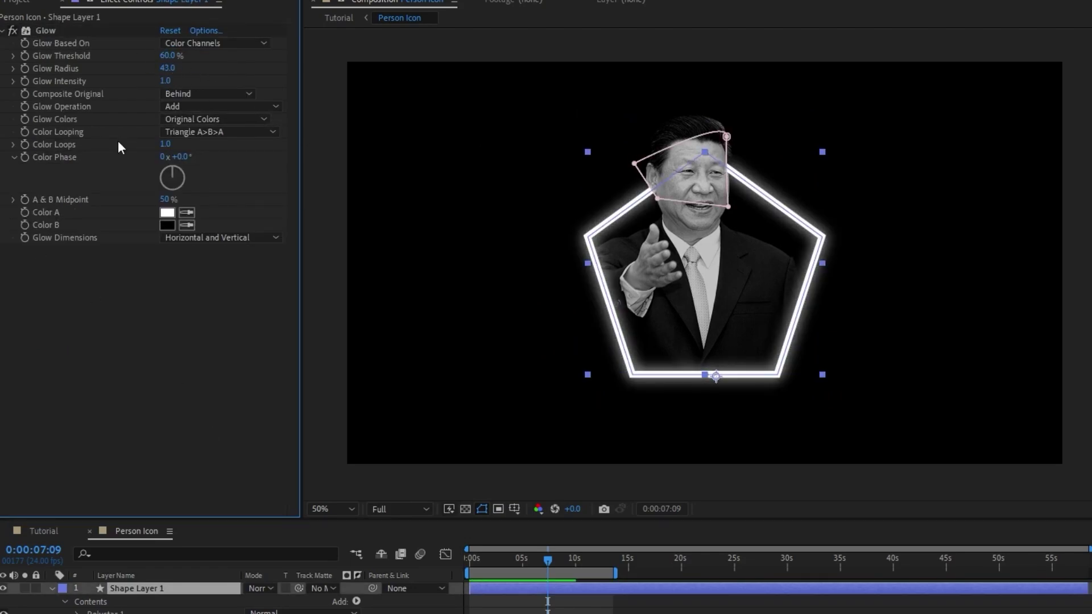
left_click(52, 31)
key("ctrl+d")
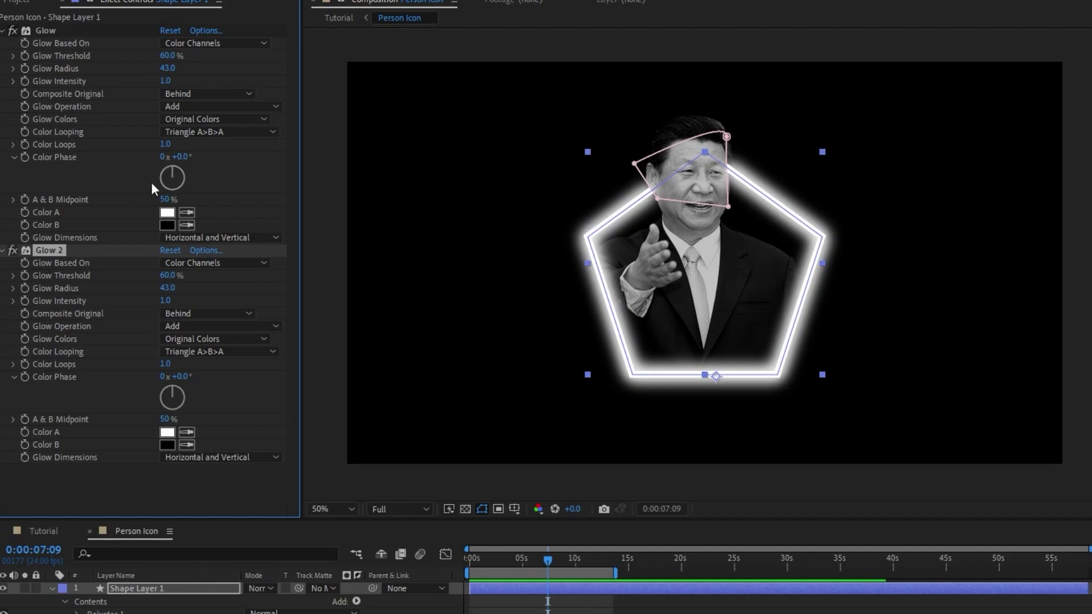
left_click_drag(172, 291, 141, 300)
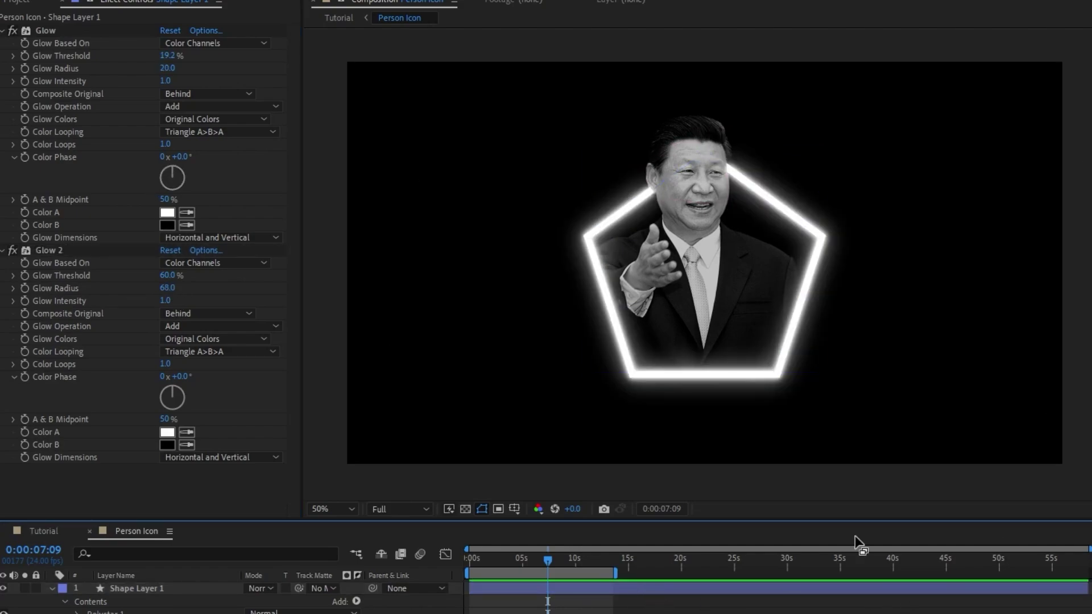
left_click(661, 594)
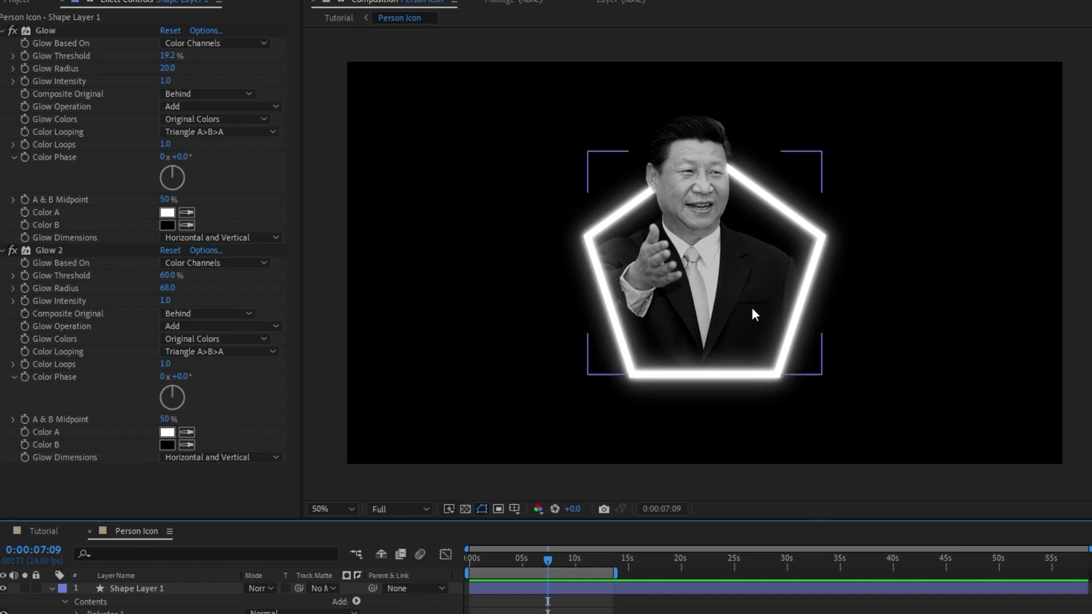
Return to the Tutorial composition, scale down the Person Icon layer and place it above the CHINA label
key("Tab")
left_click(726, 453)
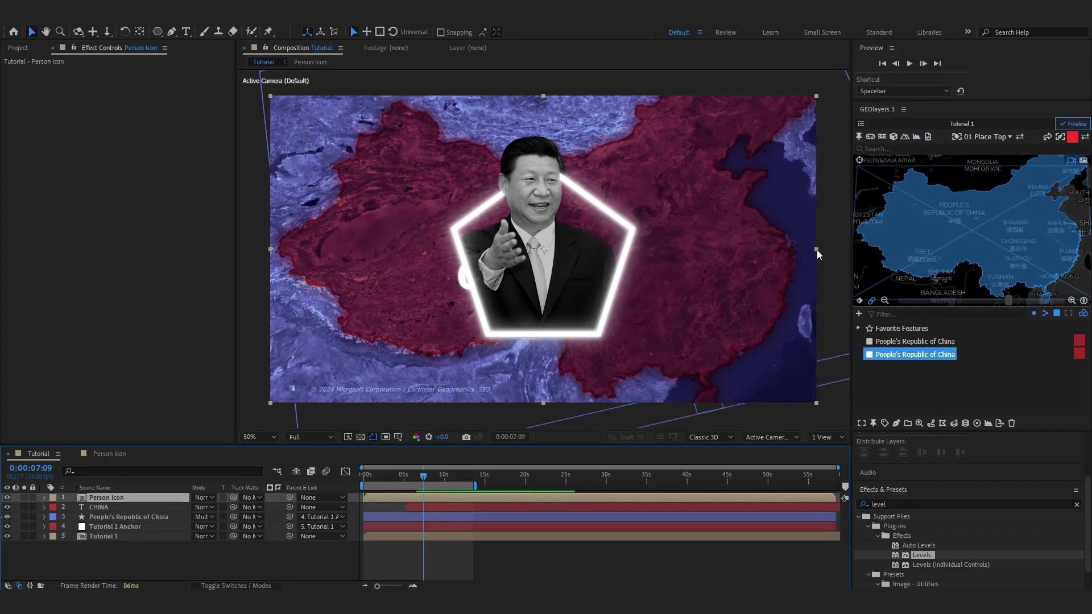
left_click_drag(818, 253, 735, 250)
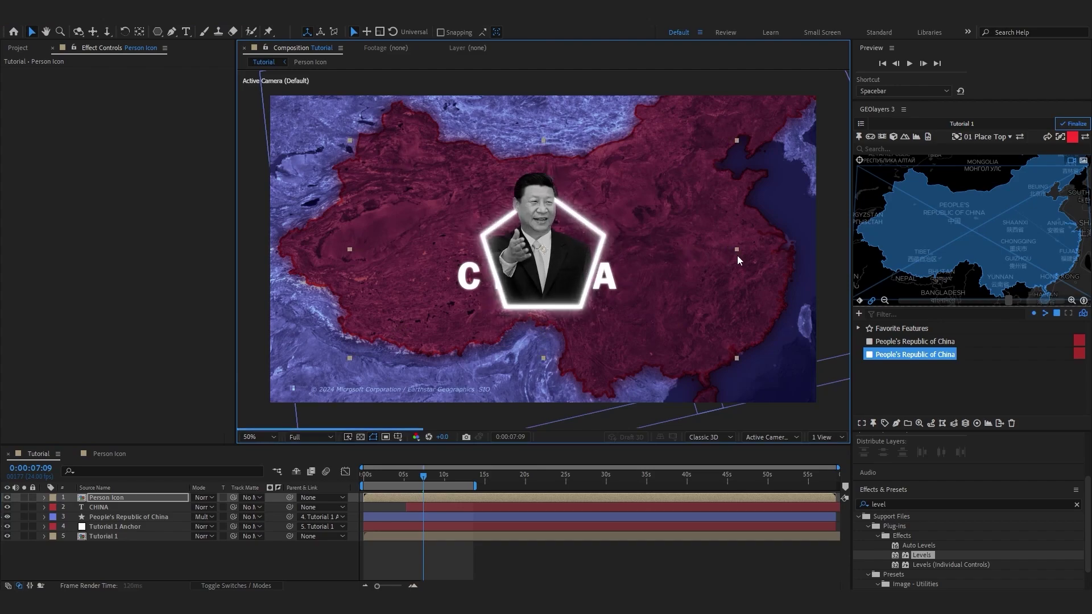
left_click_drag(560, 260, 552, 189)
Start the Person Icon layer at the same time as the CHINA layer and enable opacity keyframing on it
left_click(391, 497)
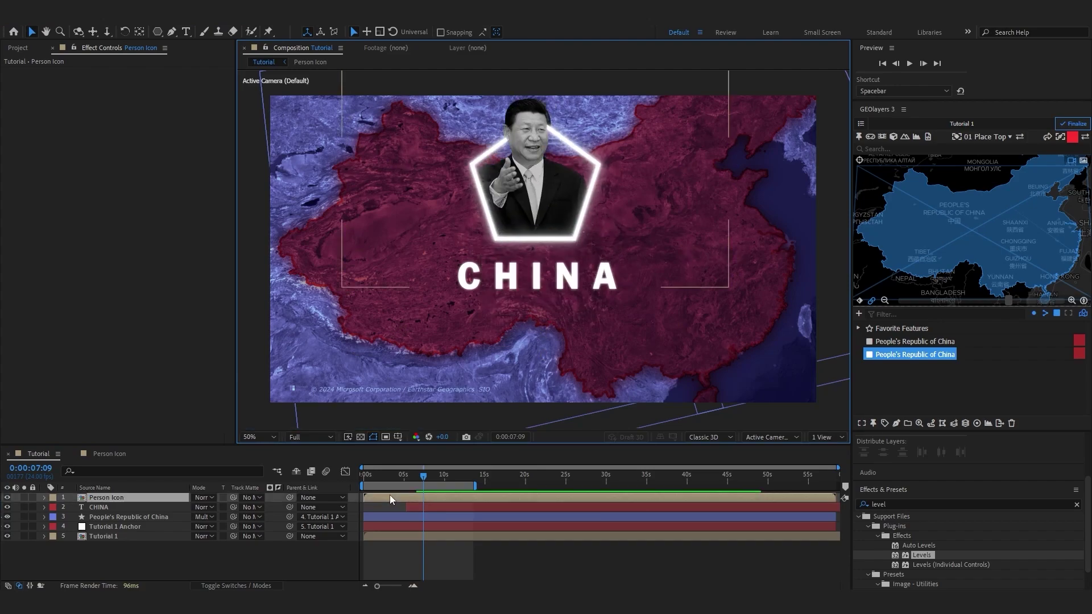
left_click_drag(373, 496, 414, 496)
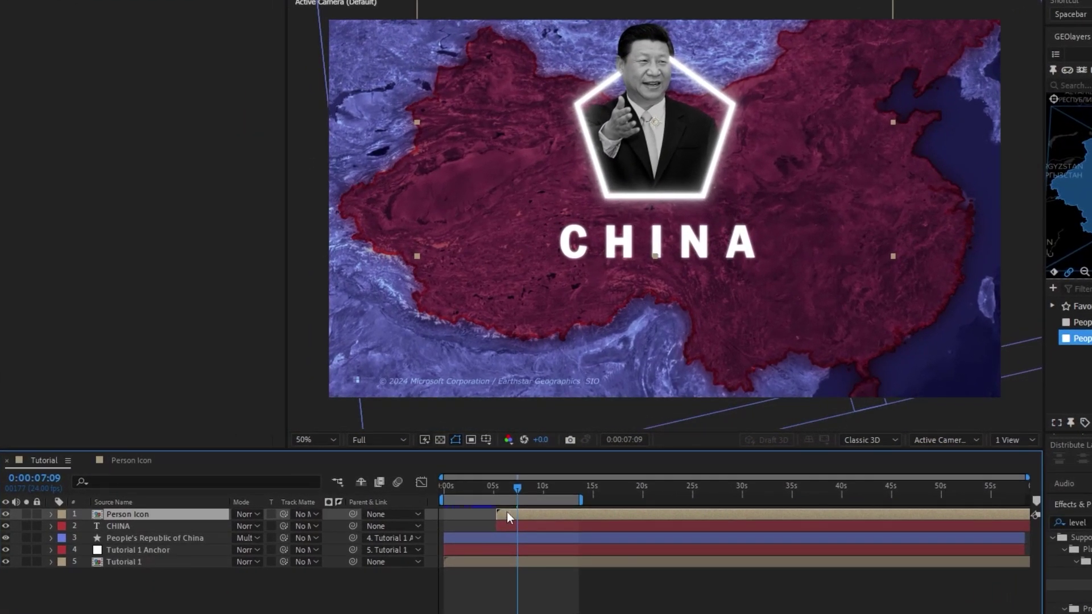
key("t")
left_click(86, 526)
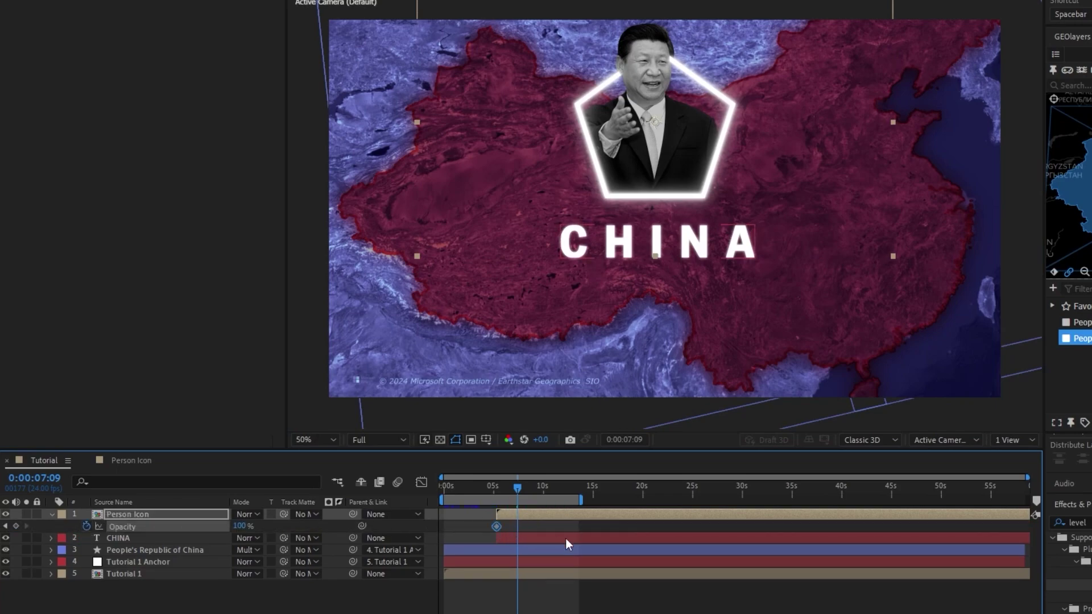
Fade Person Icon in from 0% to 100% opacity in line with CHINA's opacity keyframes, ease the keyframes and preview the fade
left_click(561, 539)
key("u")
left_click_drag(521, 489, 509, 489)
left_click(497, 527)
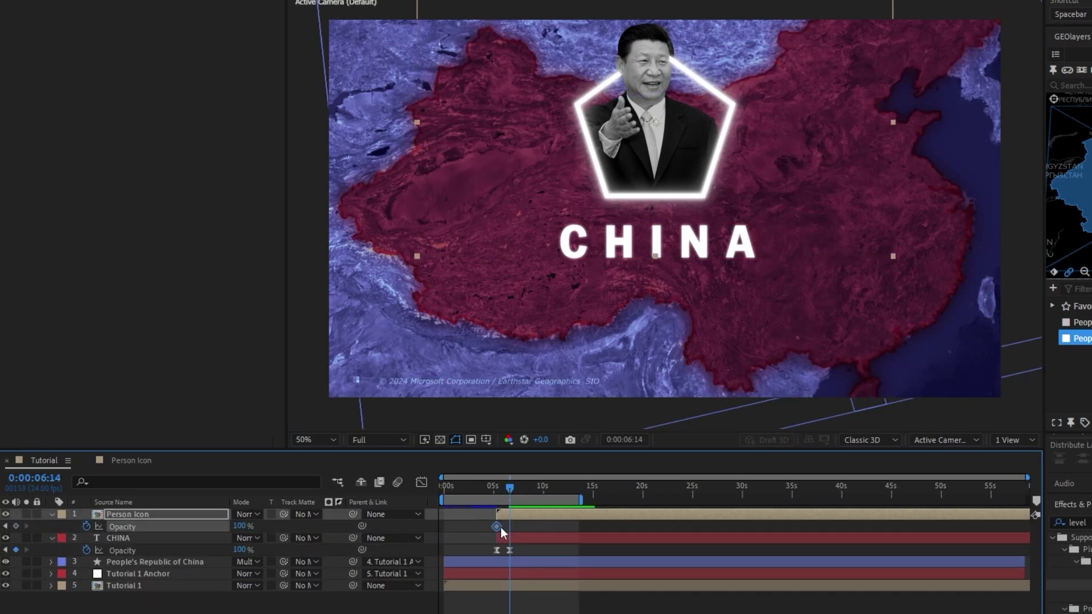
left_click(240, 526)
type("0")
key("Return")
left_click_drag(527, 532, 493, 522)
key("F9")
key("space")
key("space")
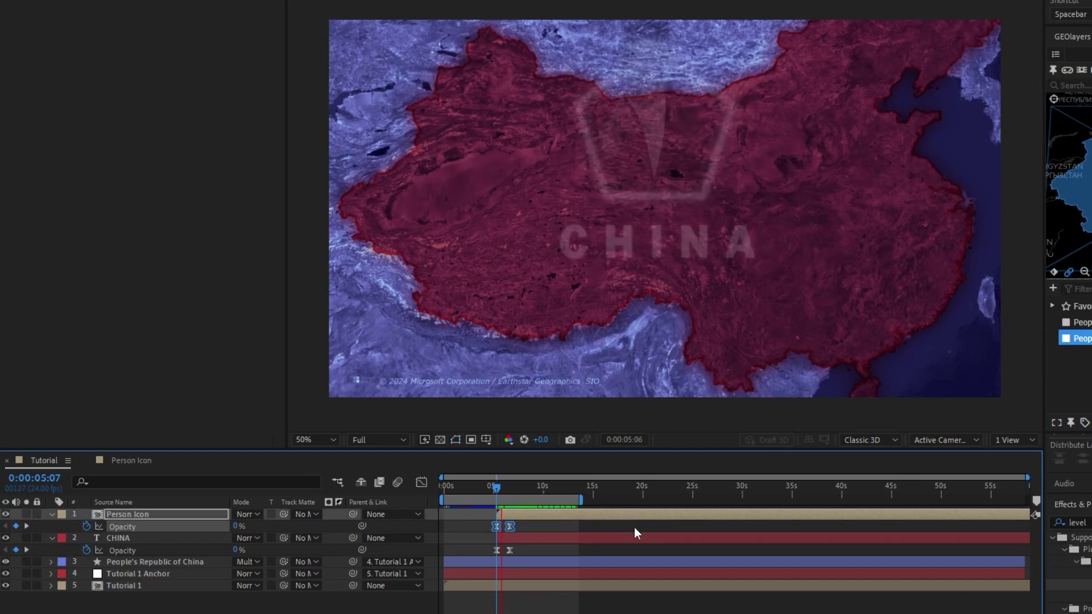
Move the Person Icon and CHINA layers together slightly lower on the map
left_click(535, 541)
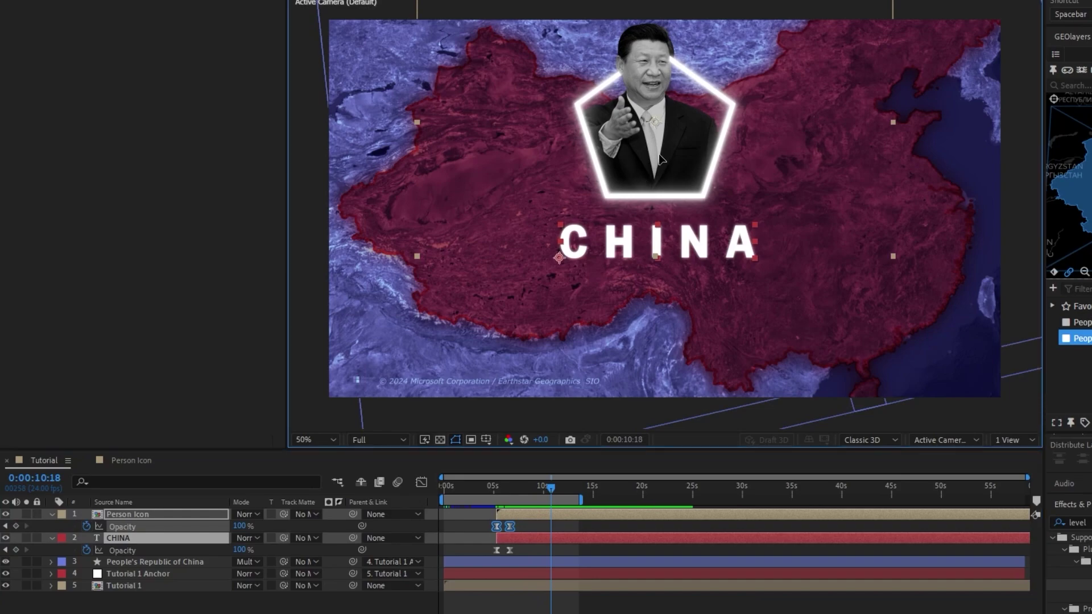
left_click_drag(659, 159, 659, 175)
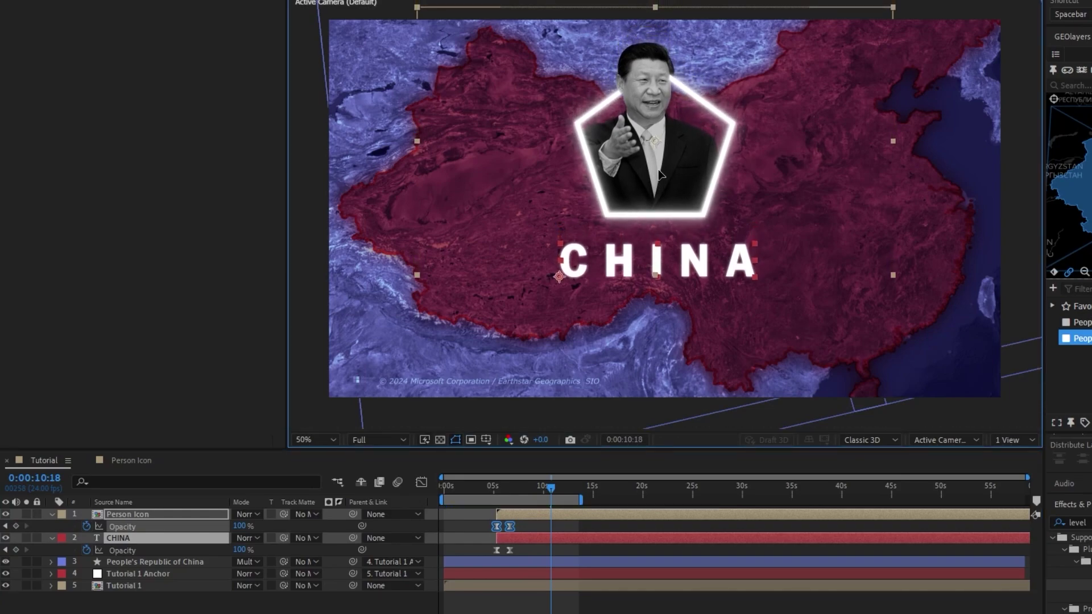
left_click(689, 528)
Play the Tutorial composition from the beginning to check the whole animation
left_click(514, 487)
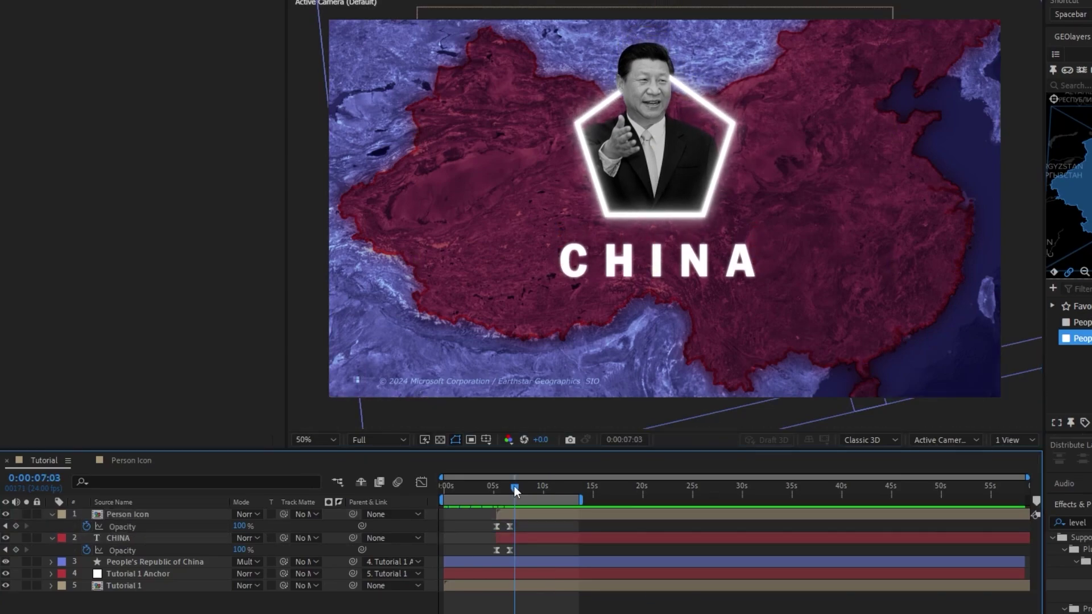
key("Home")
key("space")
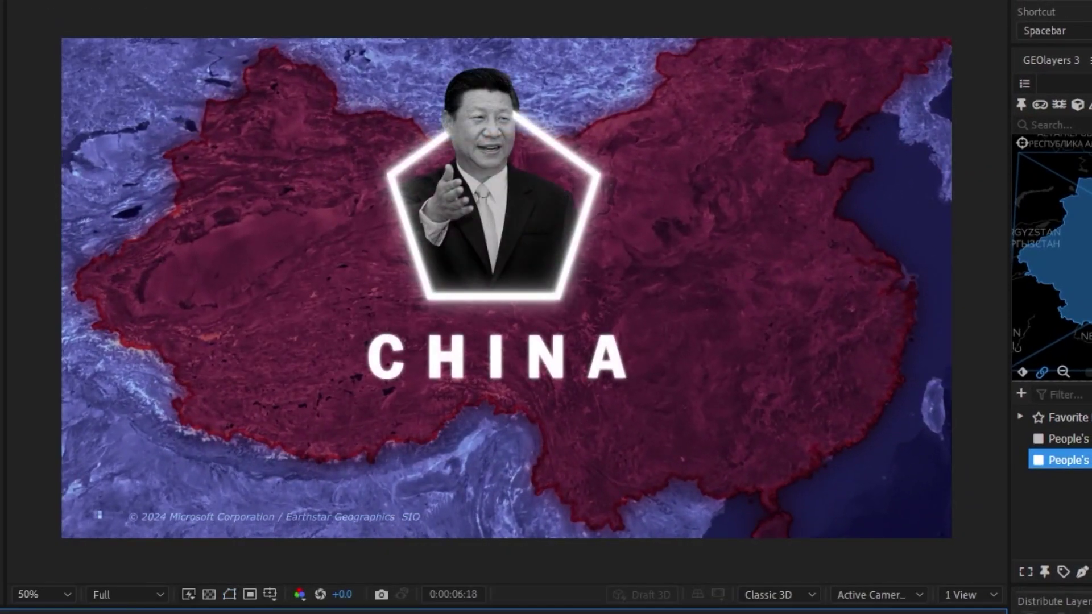
key("space")
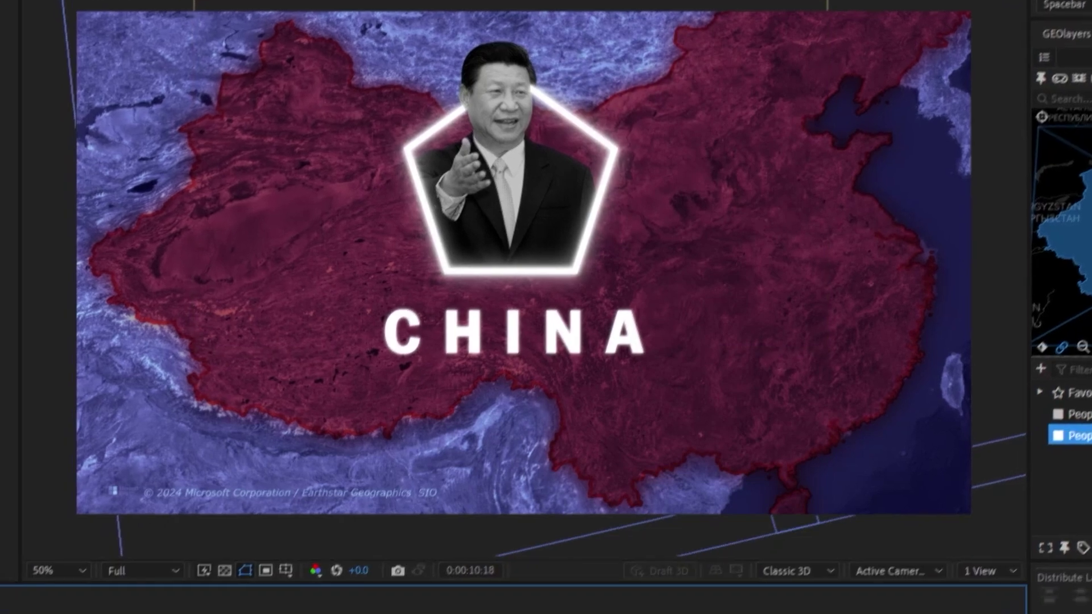
Add an adjustment layer named Vignette on top of the Tutorial composition and apply CC Vignette to it
right_click(420, 566)
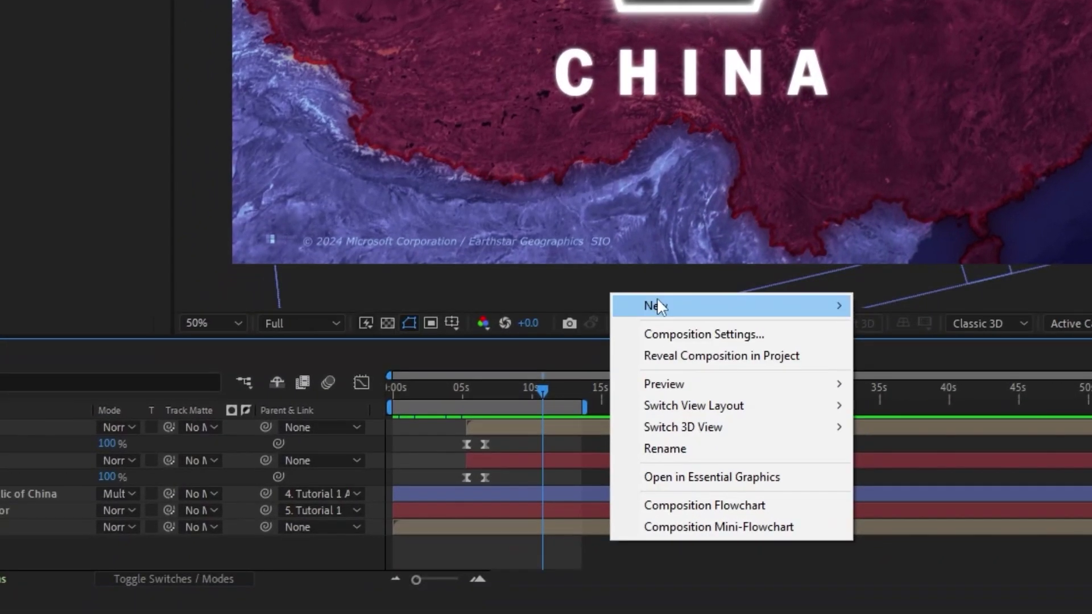
mouse_move(657, 306)
left_click(926, 461)
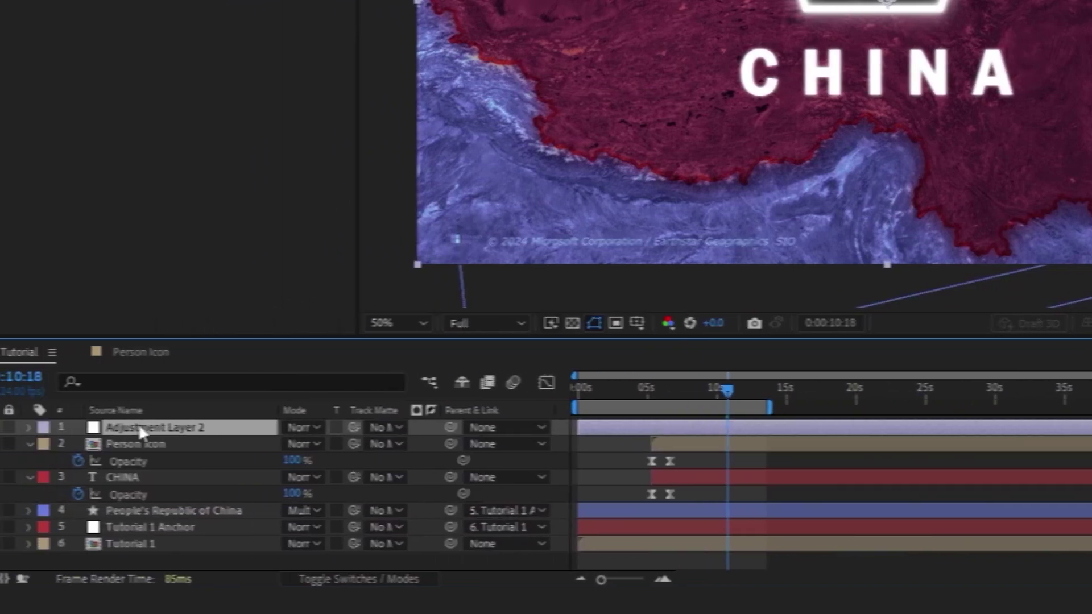
key("Return")
type("Vignette")
key("Return")
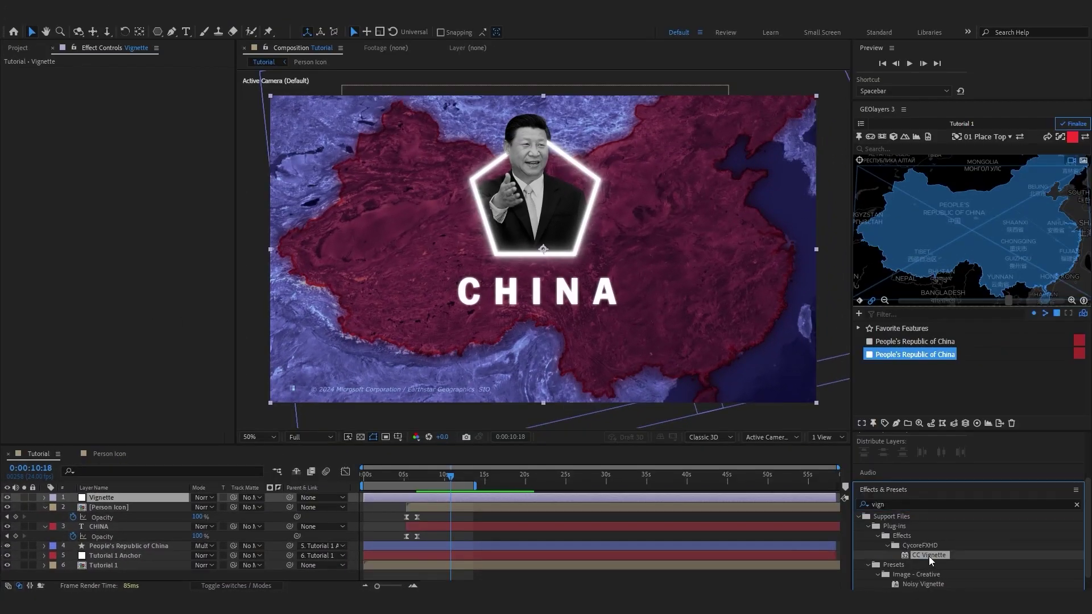
left_click_drag(928, 555, 102, 260)
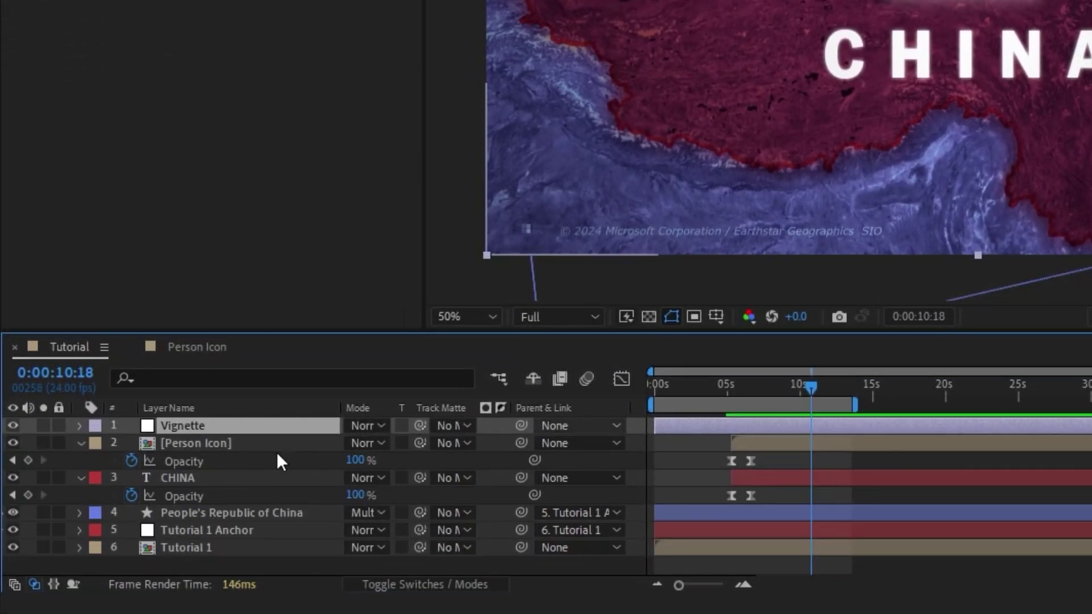
Place a duplicate of the Vignette layer below it and rename the copy Optics, without its CC Vignette effect
key("ctrl+d")
left_click_drag(226, 539, 233, 563)
left_click_drag(235, 445, 233, 451)
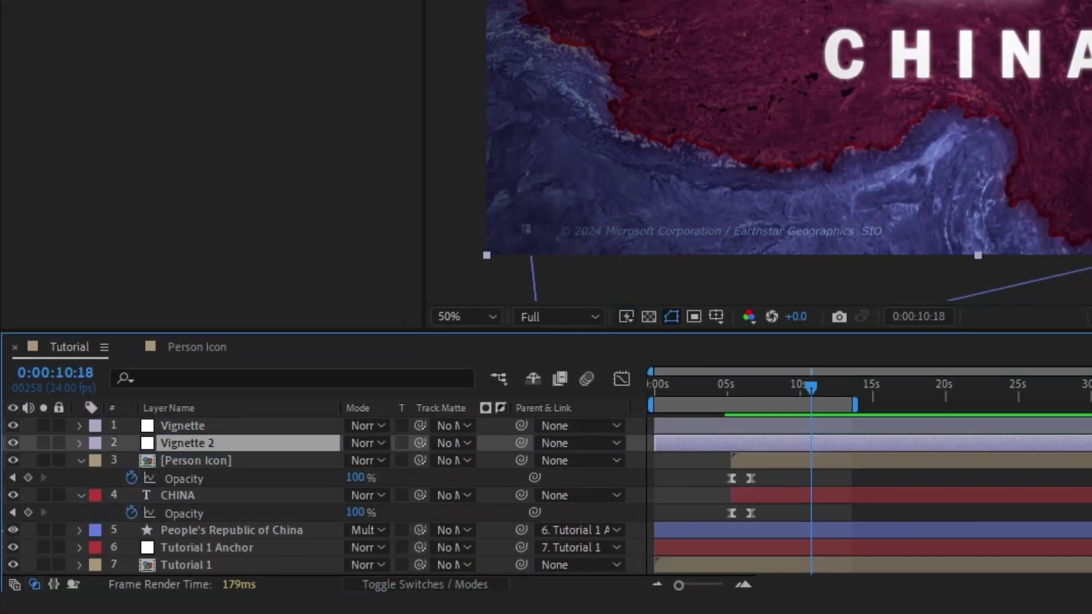
right_click(200, 445)
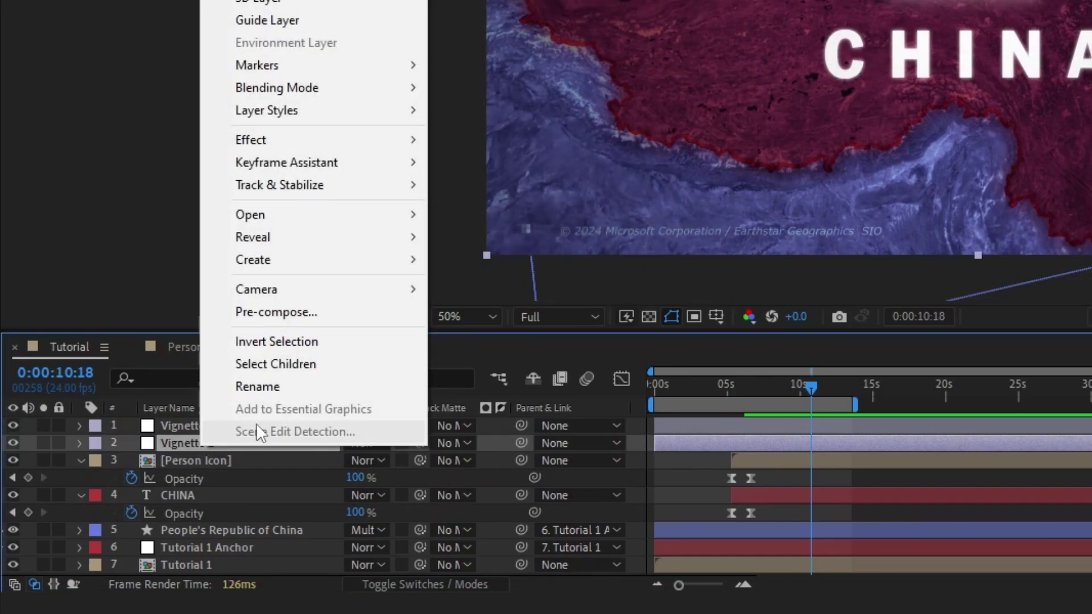
left_click(276, 390)
type("Optics")
key("Return")
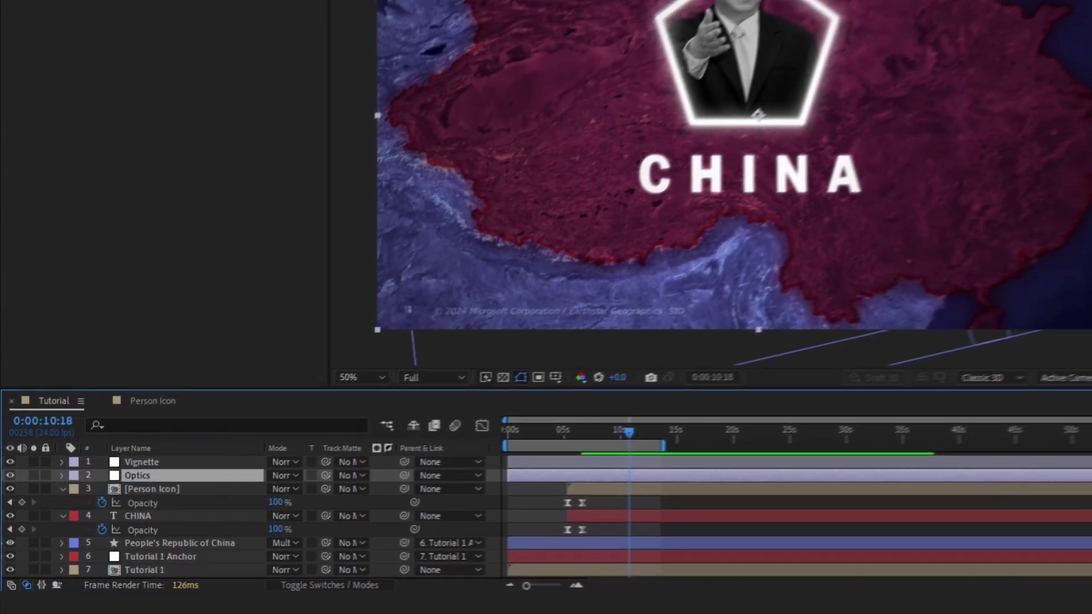
Apply Optics Compensation to the Optics layer and enable Reverse Lens Distortion
left_click(974, 503)
type("Optic")
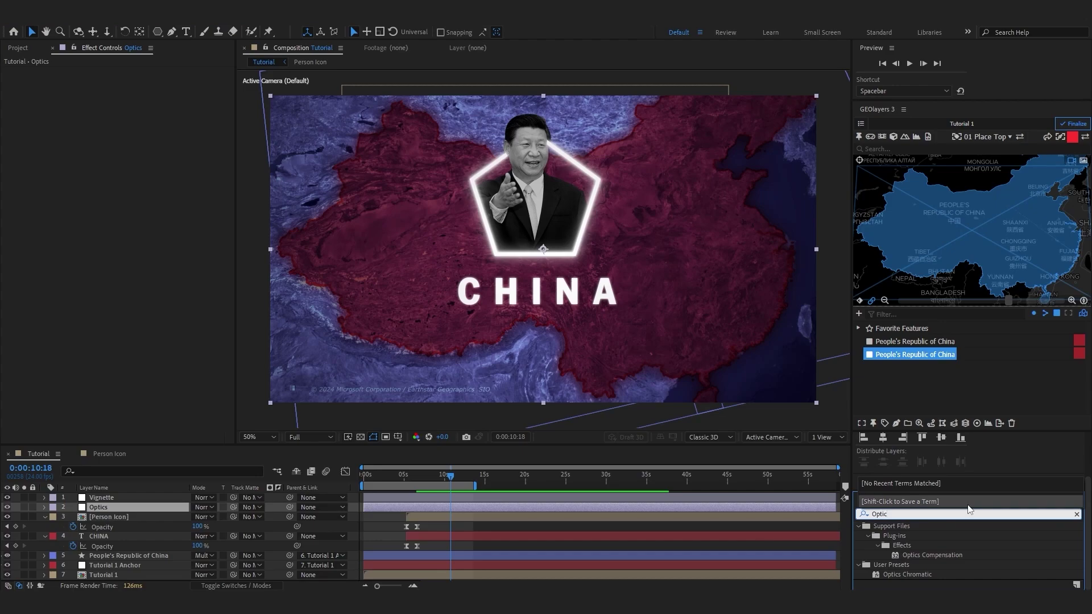
left_click_drag(932, 555, 121, 508)
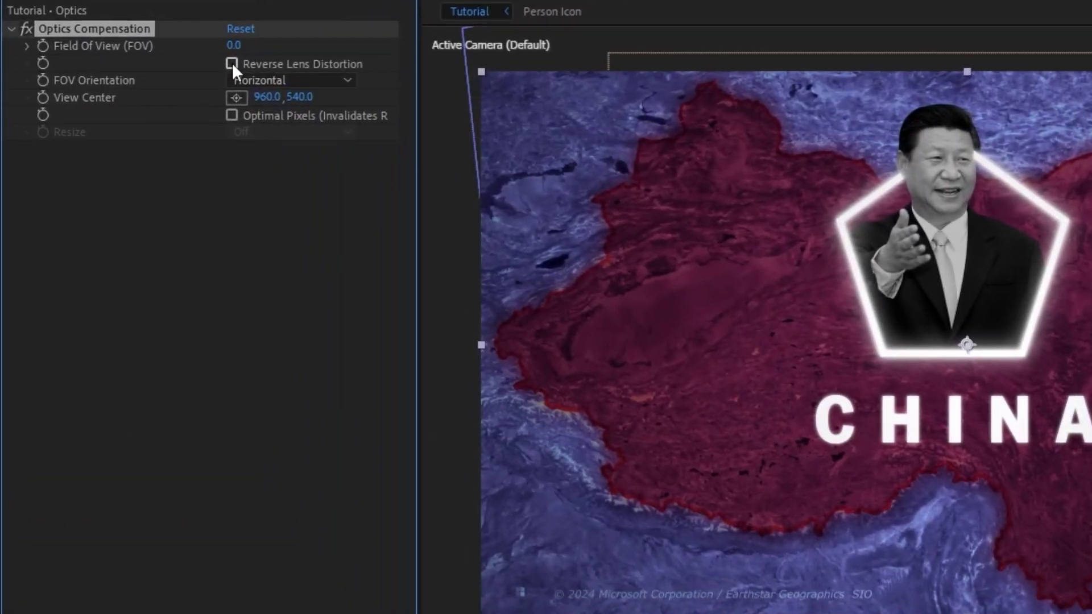
left_click(230, 62)
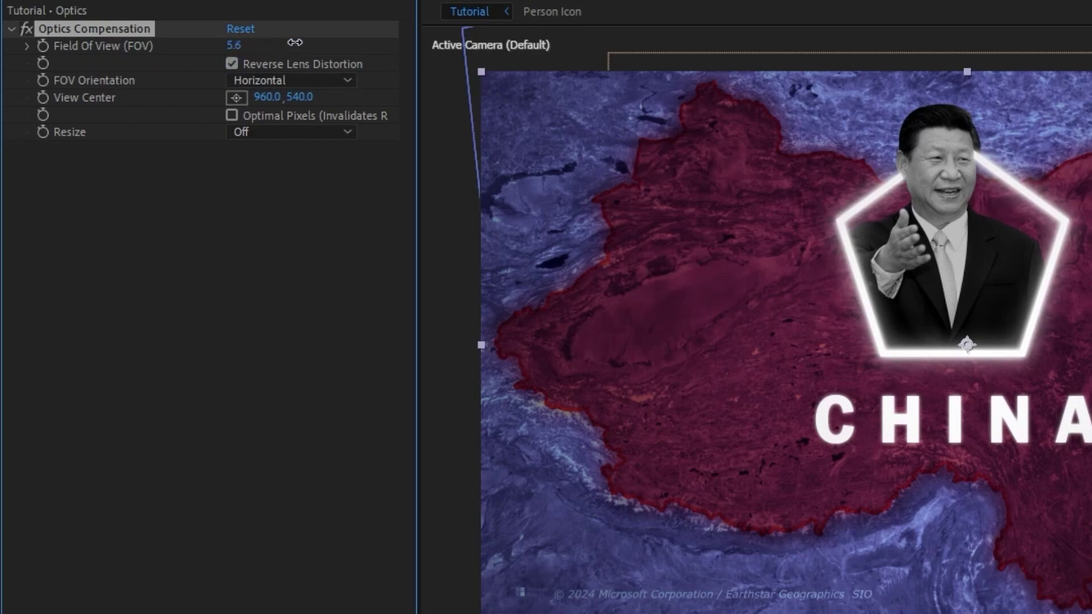
Increase the Optics Compensation field of view and place a duplicate of the Optics layer below it, without the effect
left_click_drag(372, 40, 543, 44)
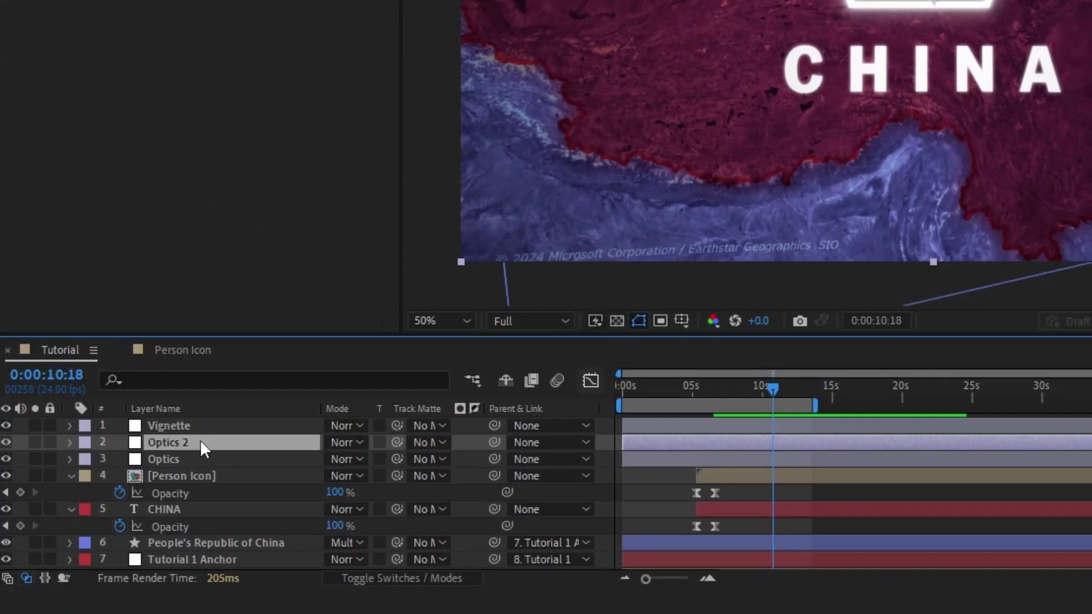
left_click_drag(199, 439, 197, 460)
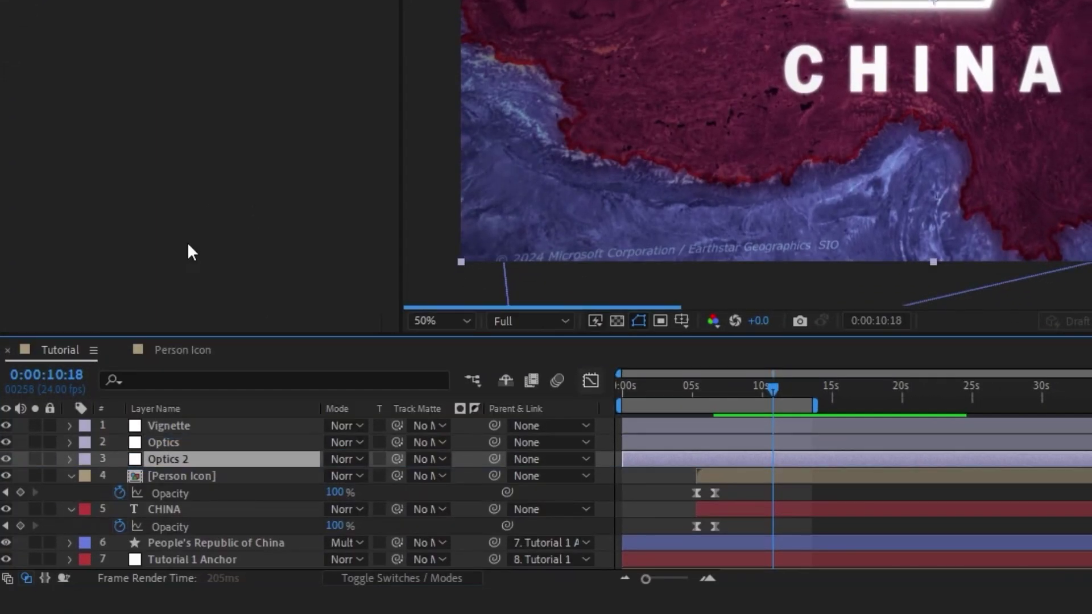
key("Delete")
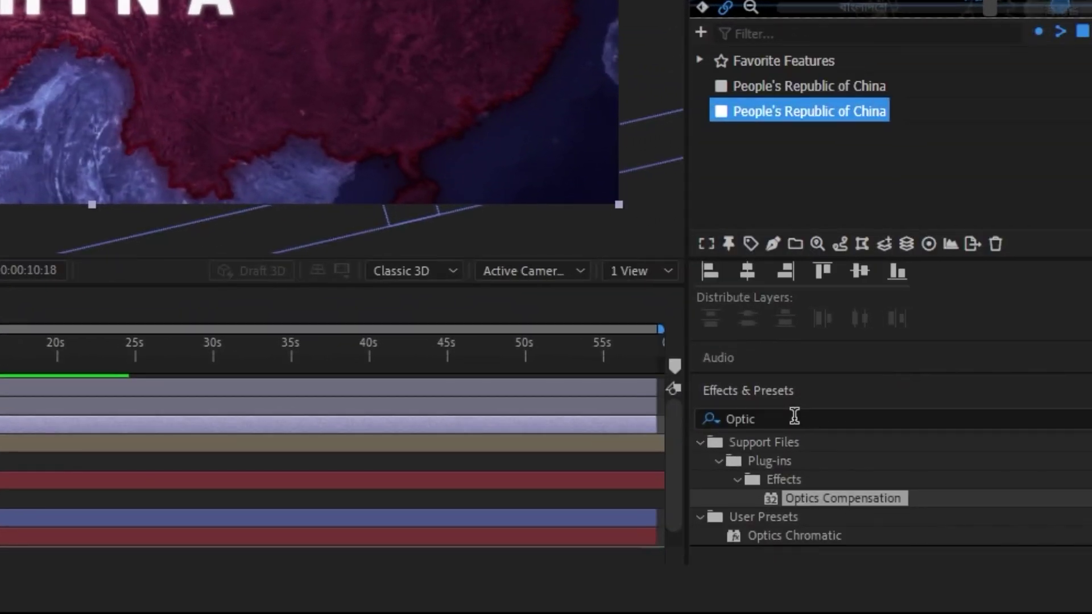
Find the blur effects and apply Gaussian Blur to the Optics 2 layer with a Blurriness of about 12.8
left_click(982, 425)
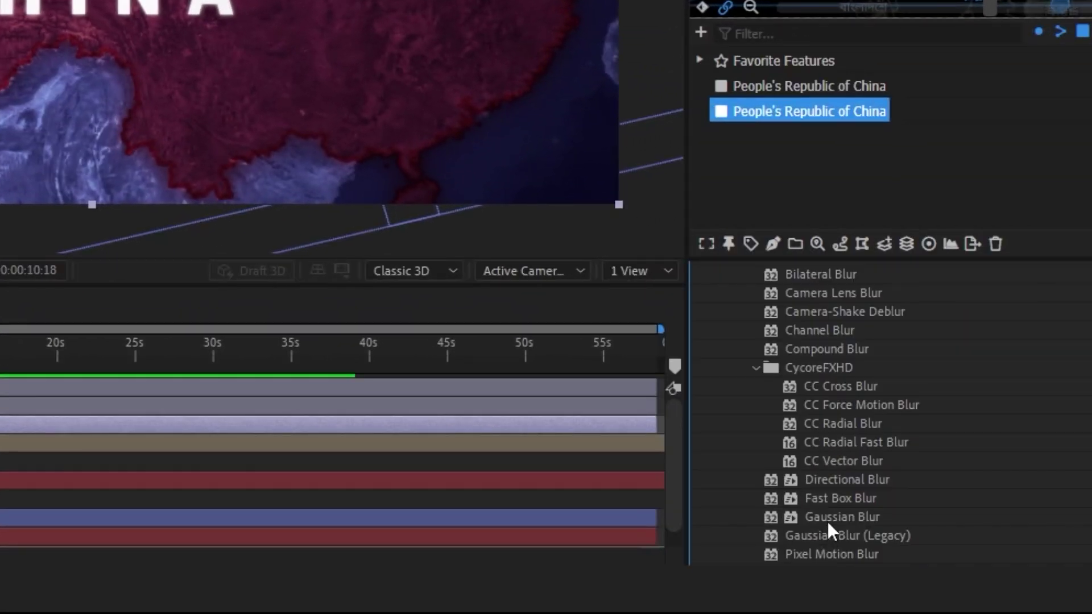
left_click_drag(836, 518, 189, 446)
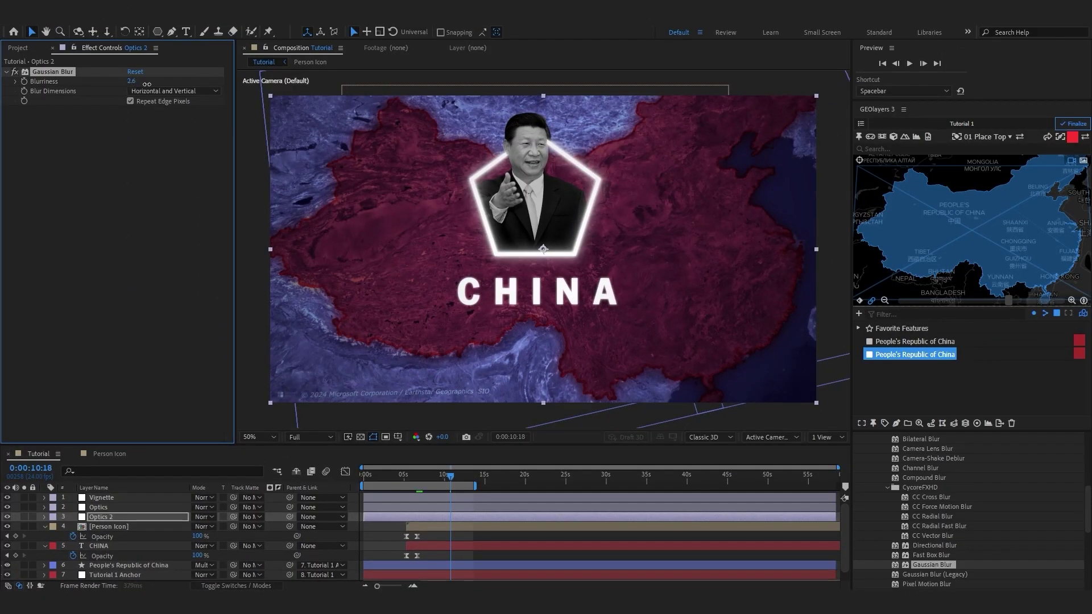
left_click_drag(132, 80, 157, 81)
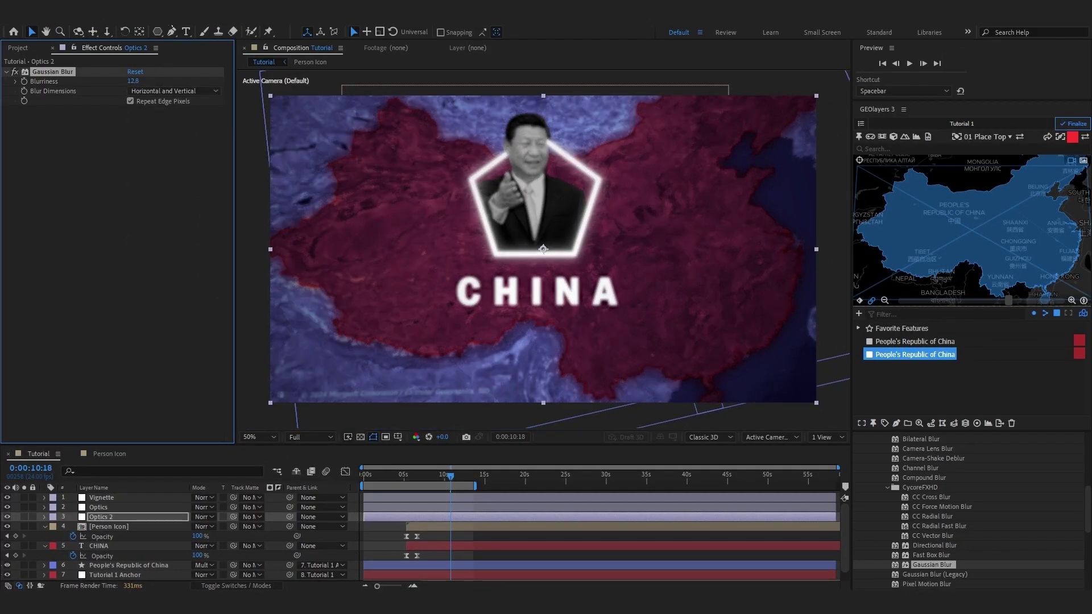
Draw a wide rectangular mask across the middle of the composition on the Optics 2 layer and invert it
left_click(159, 31)
left_click(200, 33)
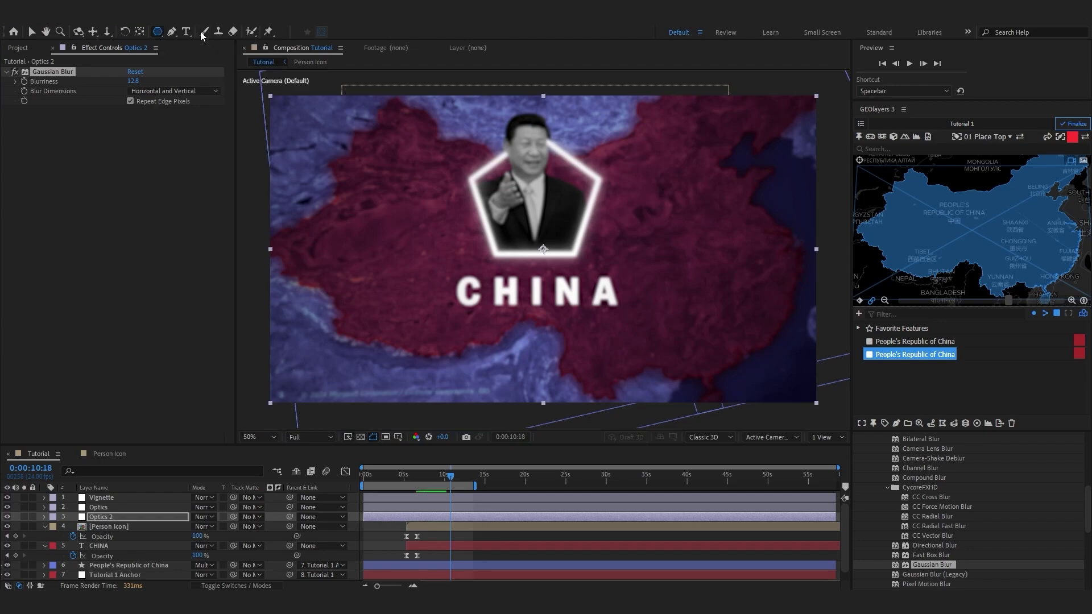
scroll(396, 234, "down", 2)
left_click_drag(387, 208, 726, 296)
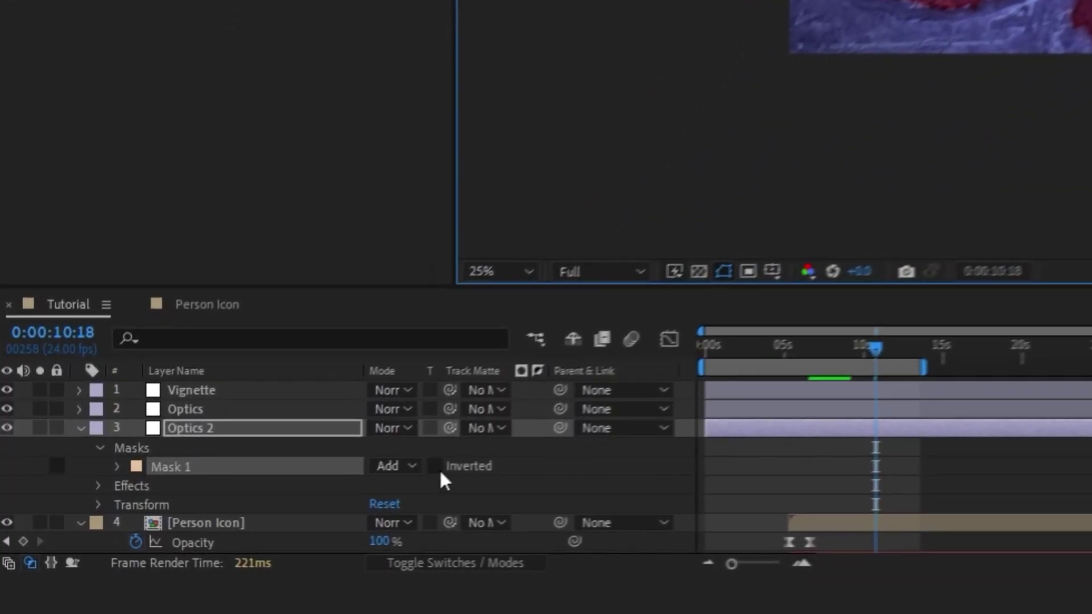
left_click(226, 536)
key("F2")
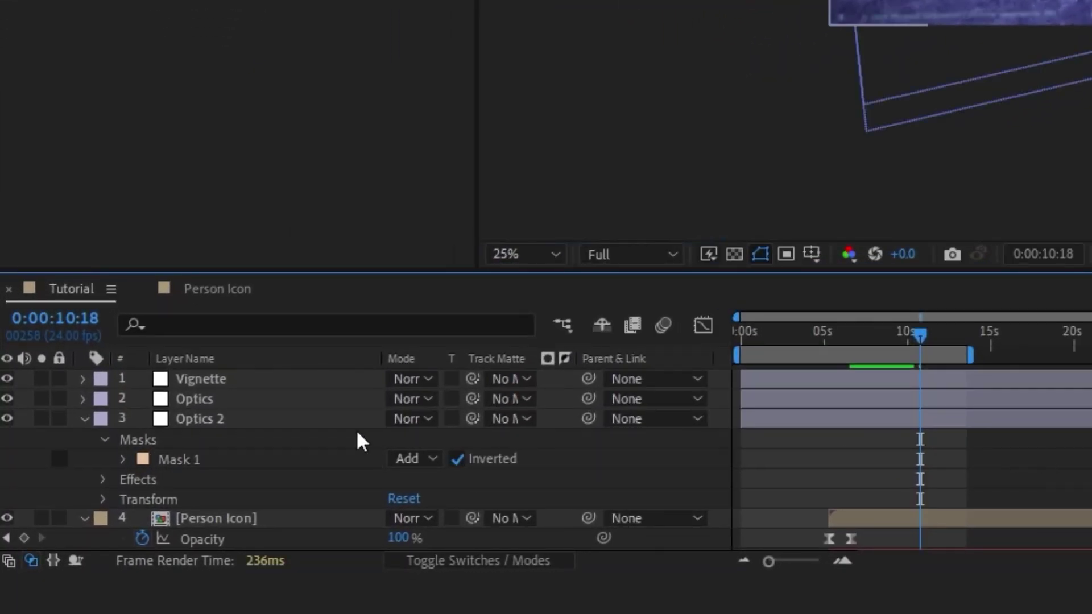
Set the Mask Feather of Mask 1 on the Optics 2 layer to 210 pixels
left_click(176, 460)
key("f")
left_click_drag(415, 458, 468, 460)
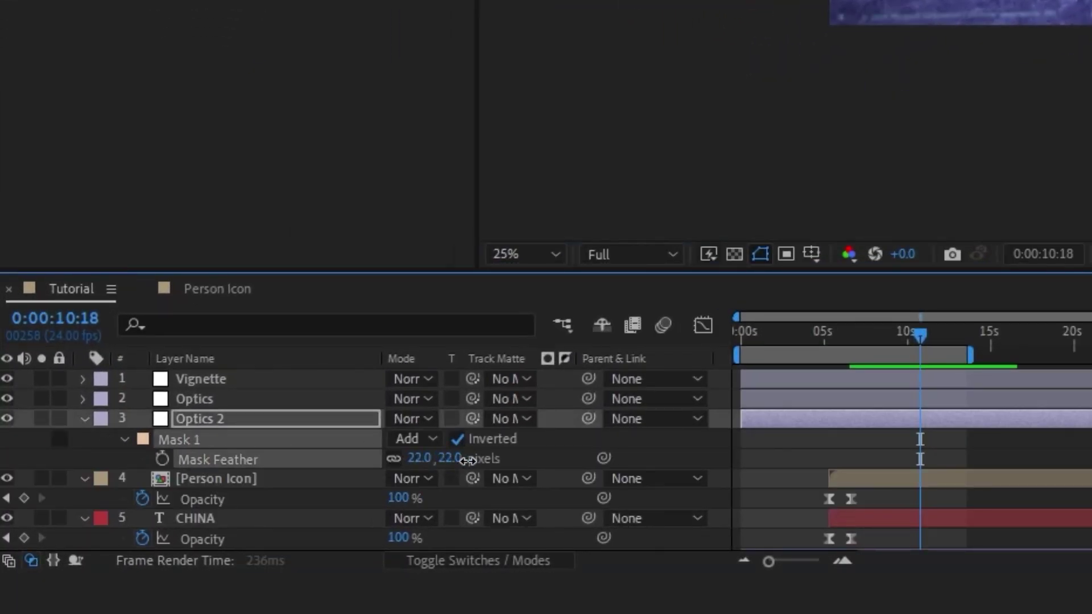
key("F2")
scroll(1086, 23, "up", 2)
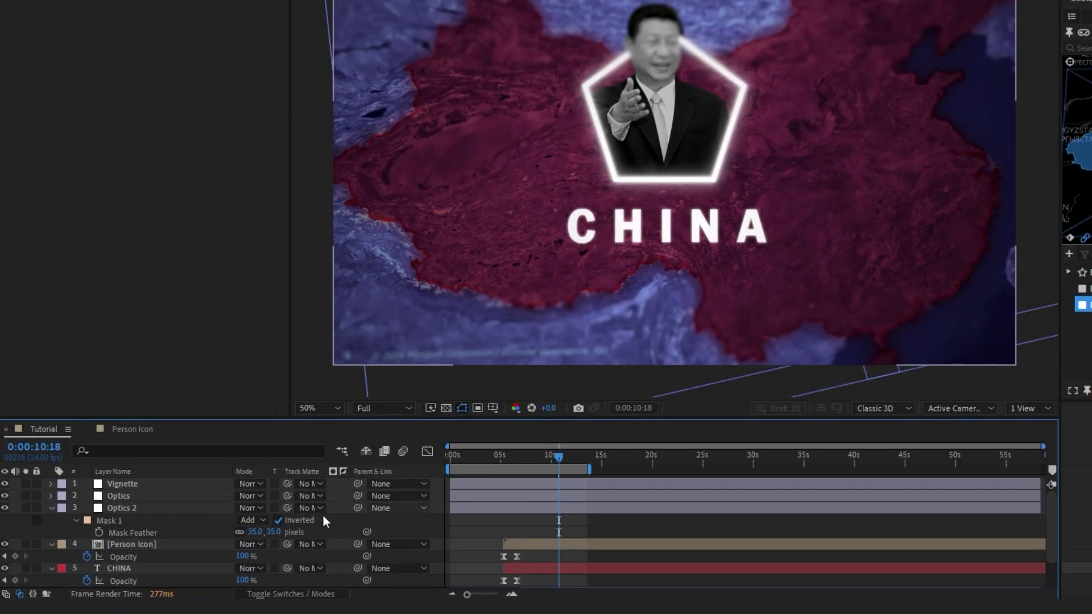
left_click_drag(255, 532, 386, 521)
Search the effects for "Chroma" and apply Quick Chromatic Aberration 3 to the Vignette layer
left_click(648, 525)
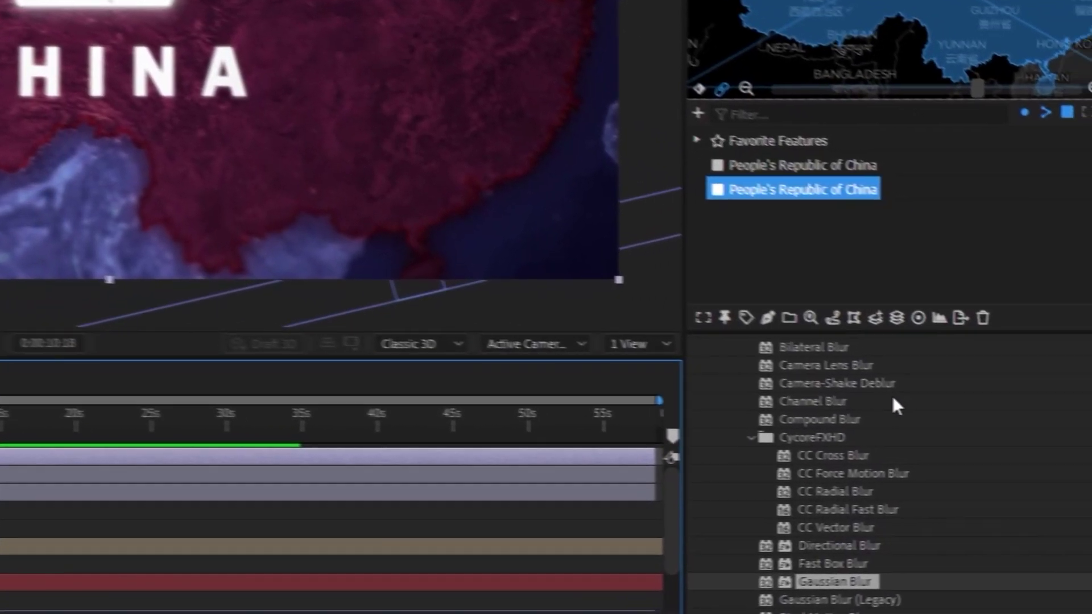
scroll(892, 394, "up", 3)
left_click(713, 503)
double_click(718, 495)
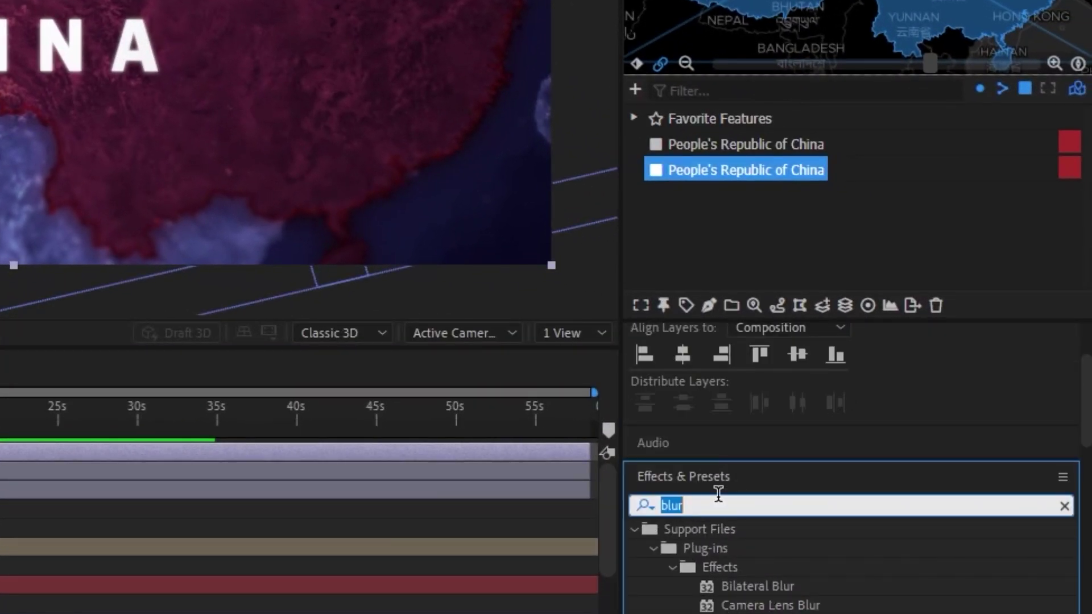
type("Chroma")
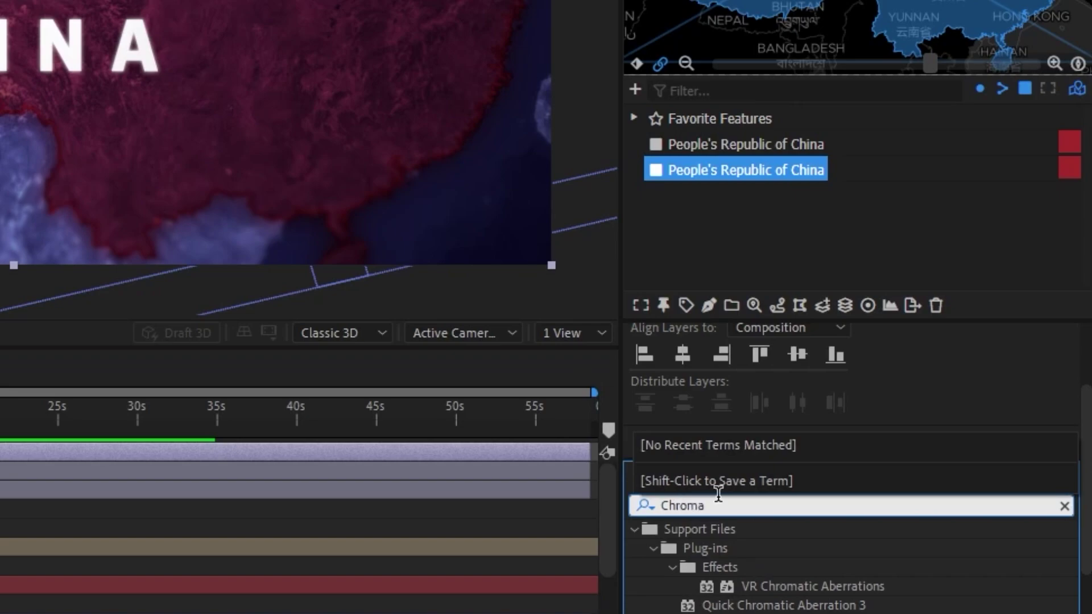
left_click(790, 587)
left_click(730, 606)
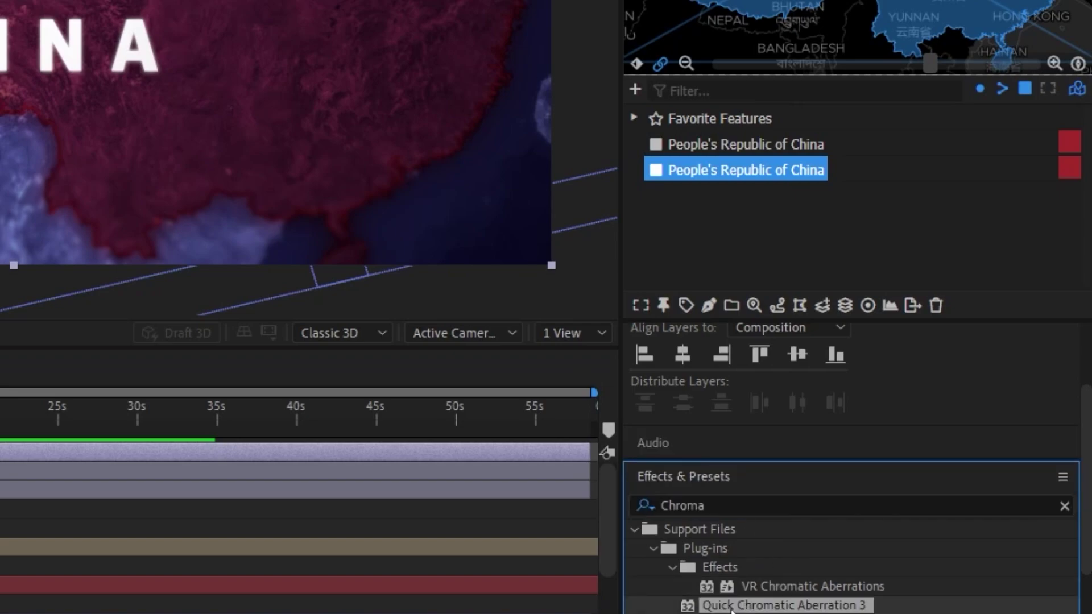
left_click_drag(764, 610, 663, 421)
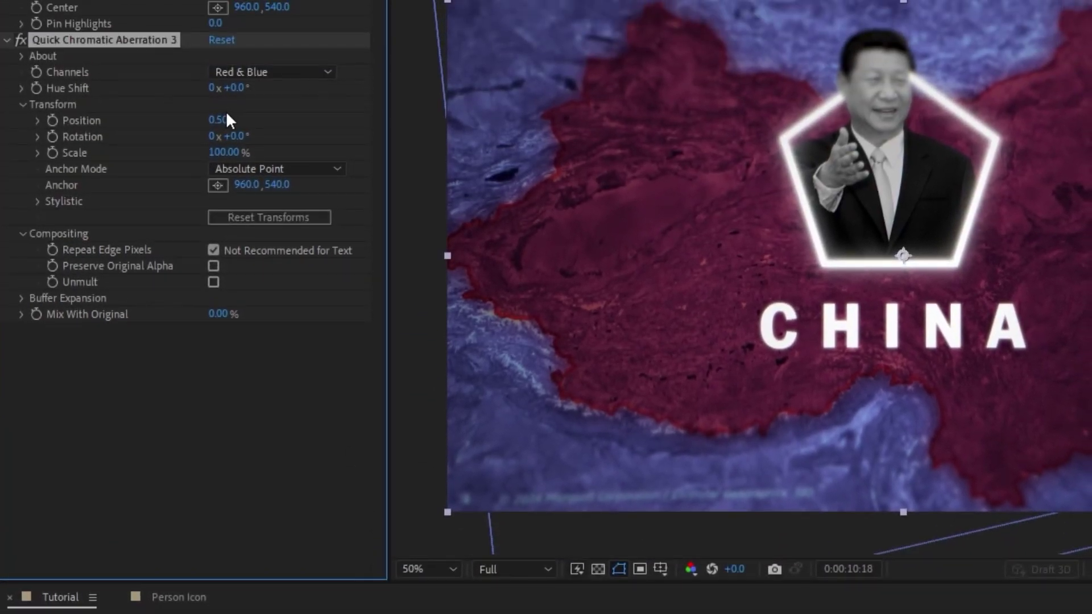
Set the Quick Chromatic Aberration 3 Position to 1 and its Scale to 101%
left_click(217, 119)
type("1")
key("Return")
left_click(220, 152)
type("101")
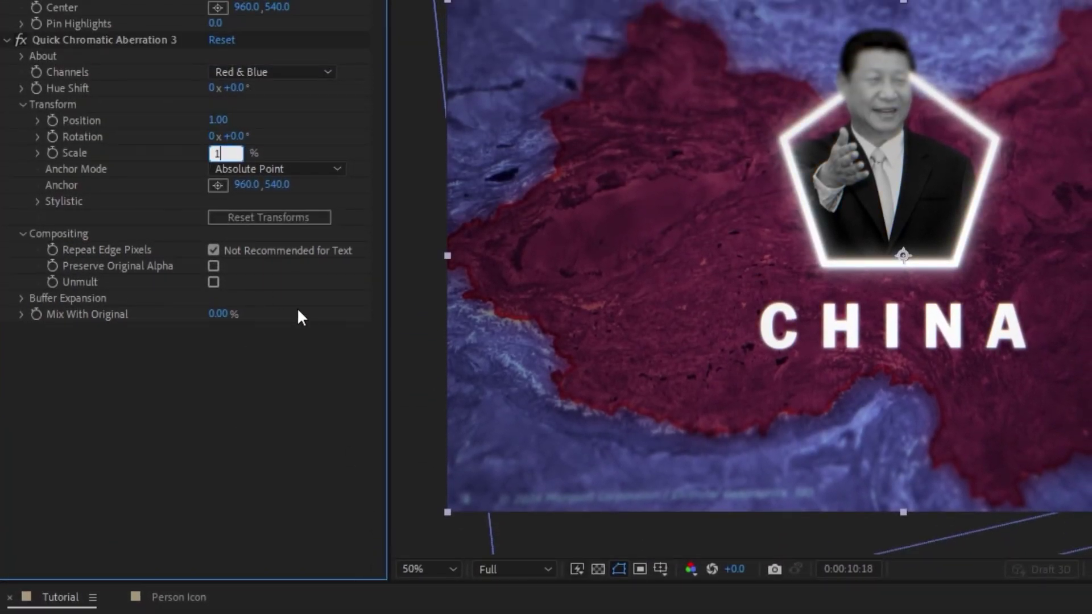
key("Return")
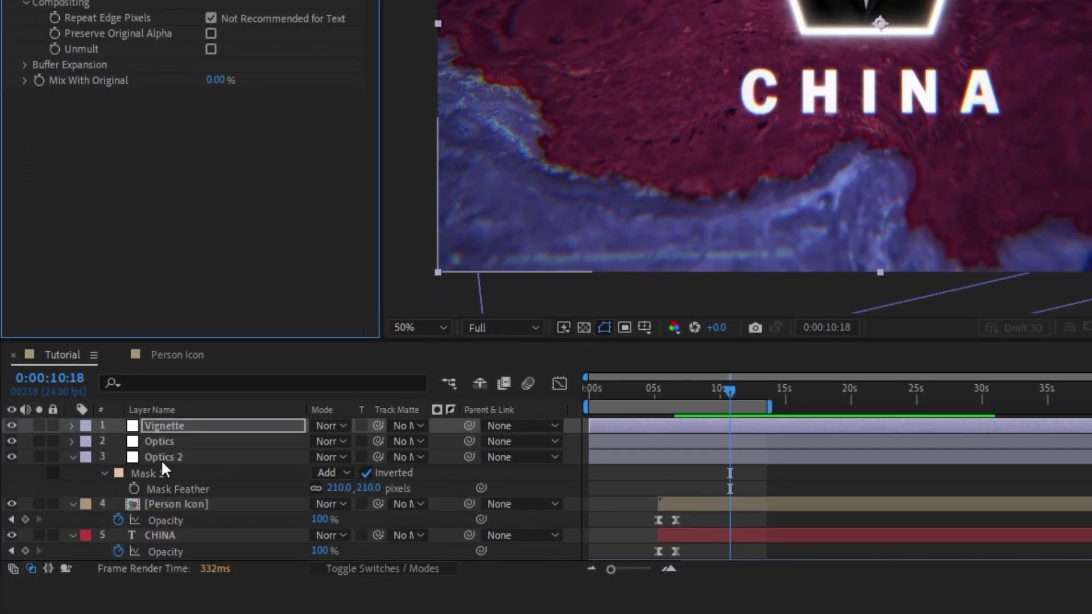
Rename the Optics 2 layer as Blur
right_click(161, 460)
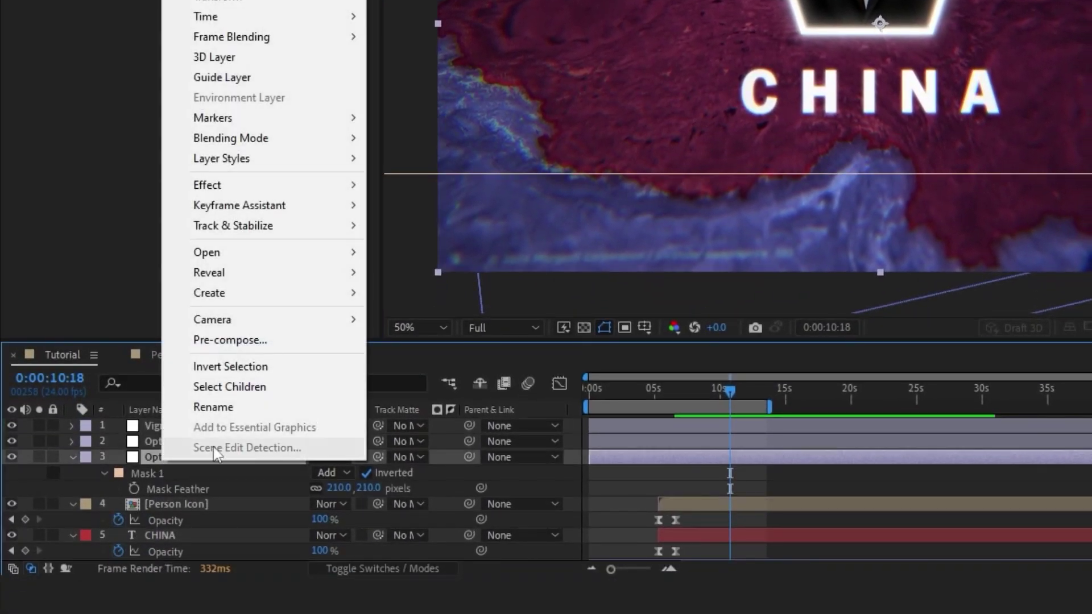
left_click(217, 407)
type("Blur")
key("Return")
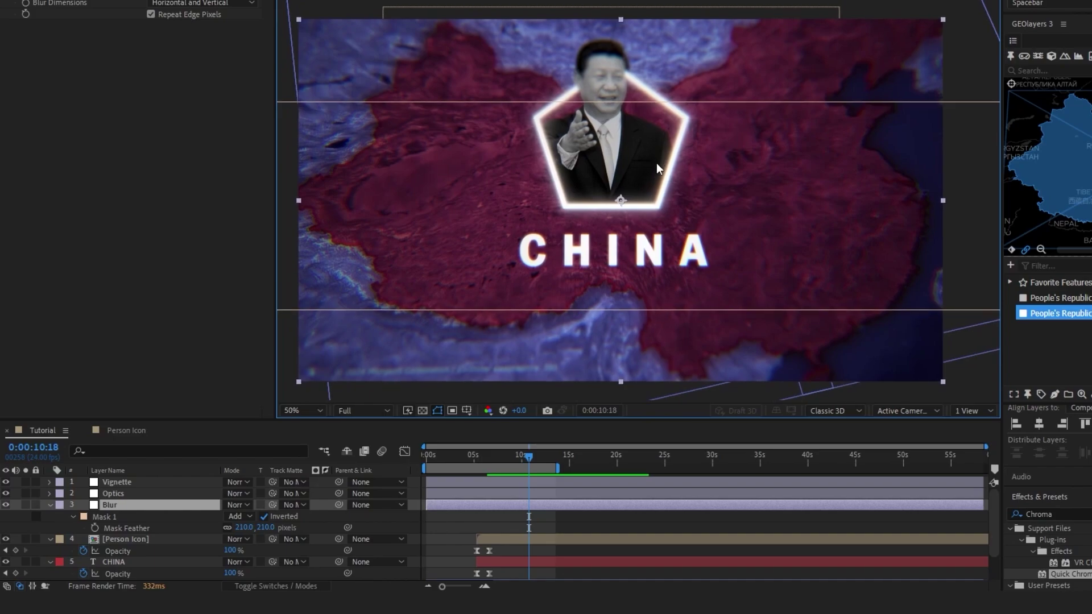
Raise the upper edge of the Blur layer's mask above the person's head so the face lies inside it
scroll(659, 159, "down", 2)
left_click_drag(844, 144, 849, 114)
left_click_drag(444, 145, 446, 126)
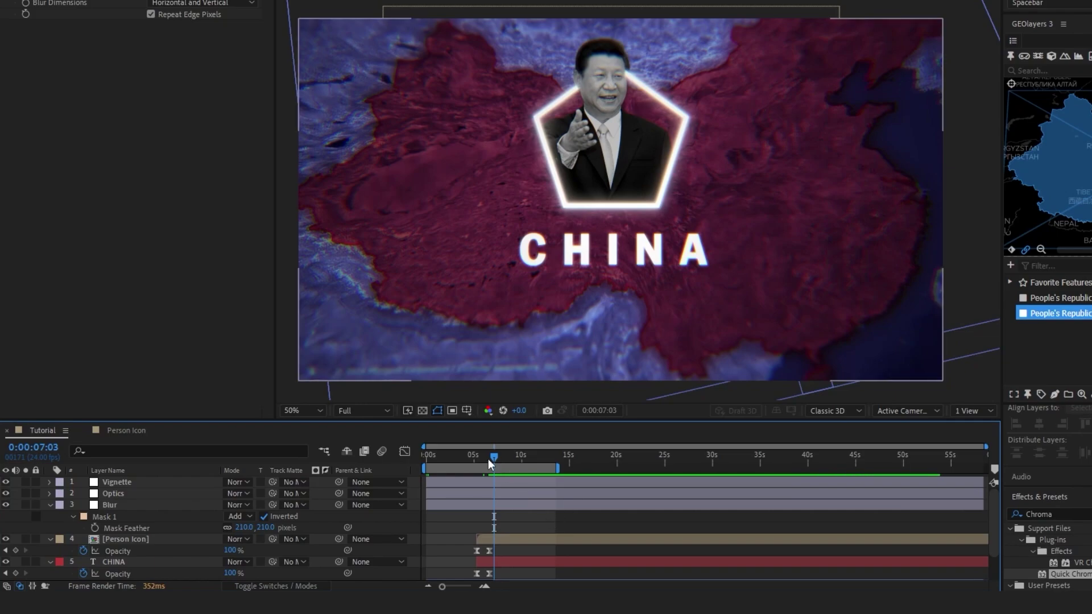
Play the Tutorial composition from the start to check the vignette, lens distortion, edge blur and chromatic aberration
left_click_drag(493, 460, 426, 461)
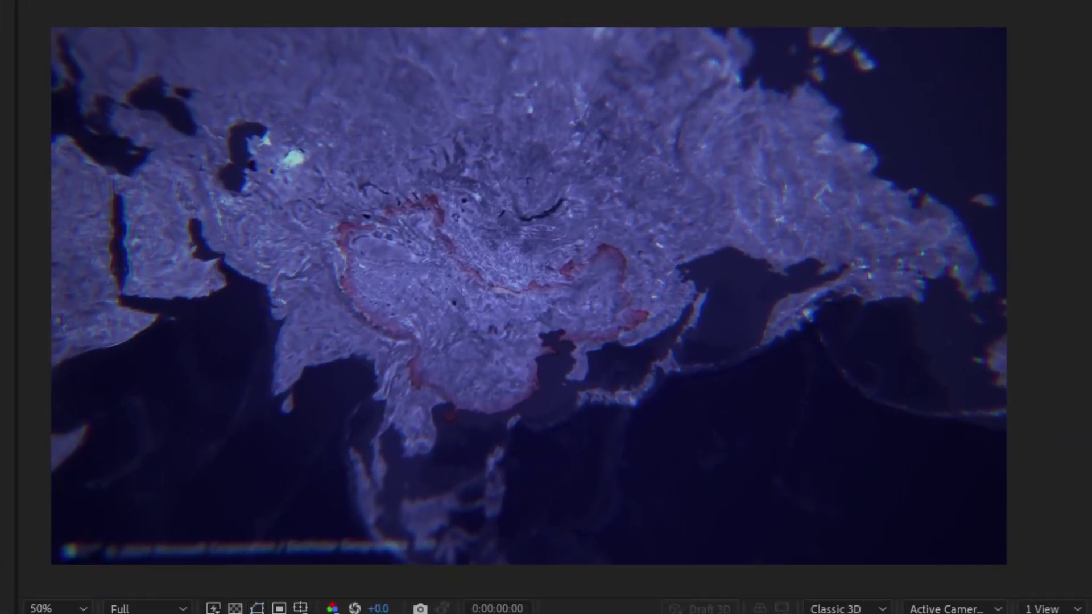
key("space")
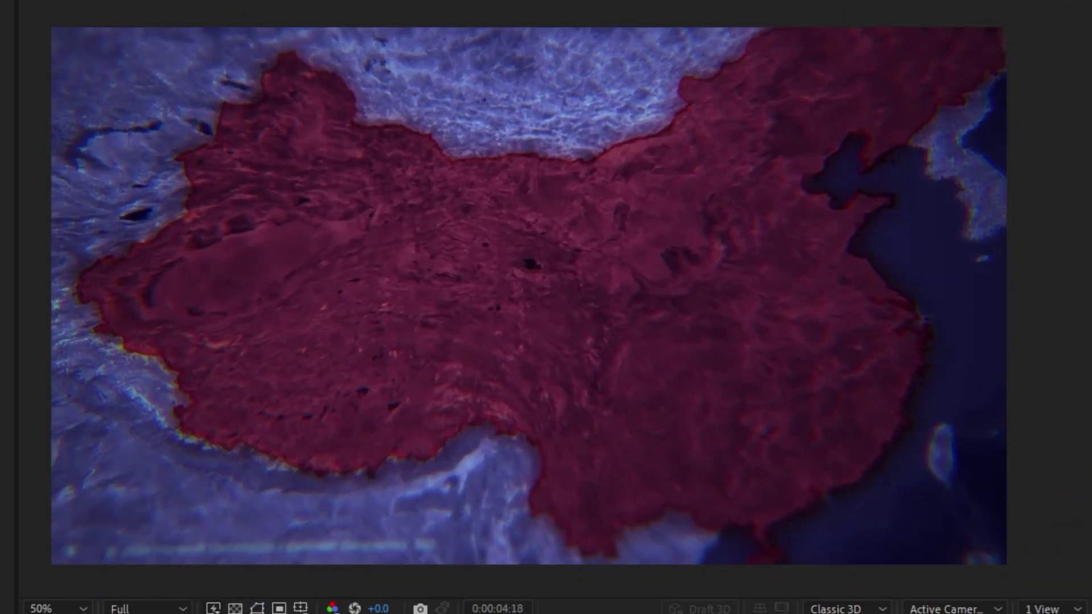